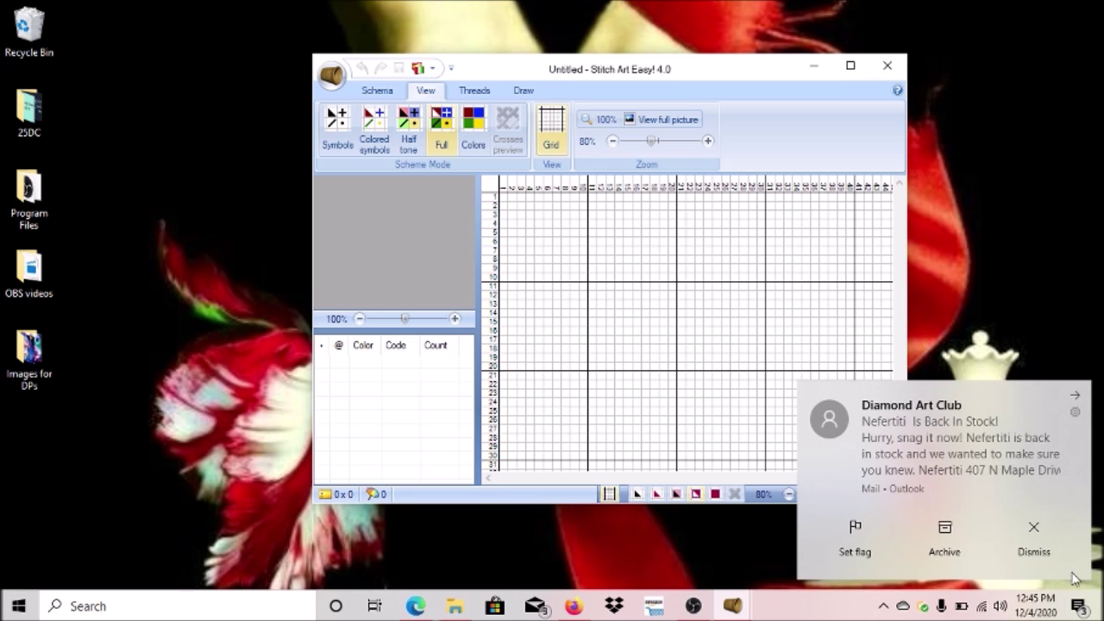
- Dismiss the mail notification and maximize the pattern editor window with the scheme commands shown
{"action": "left_click", "coordinate": [1039, 552]}
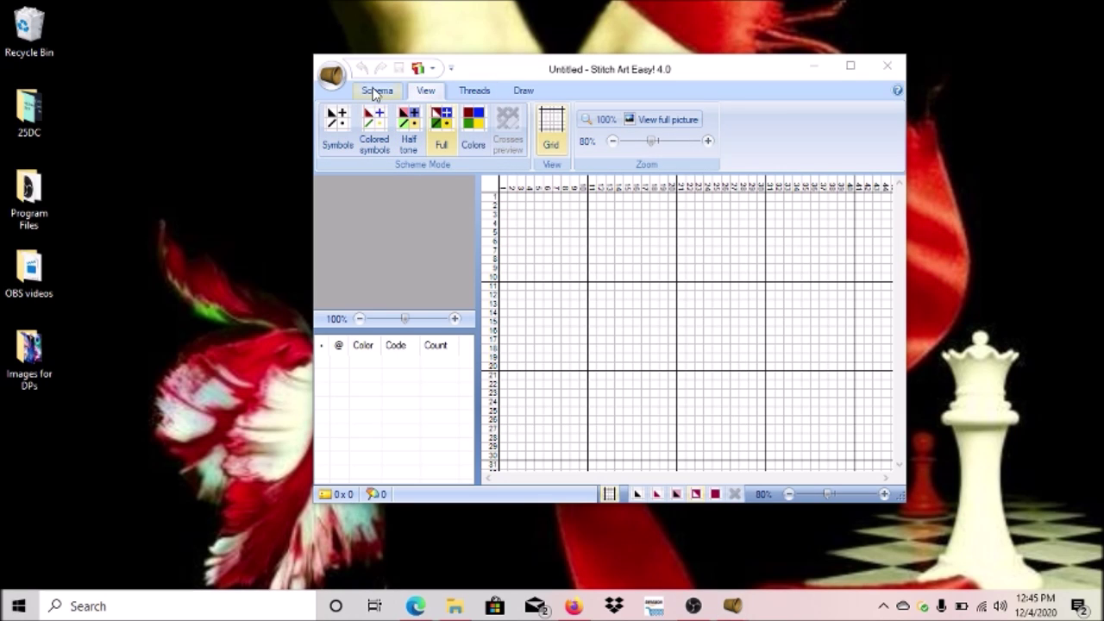
{"action": "left_click", "coordinate": [374, 91]}
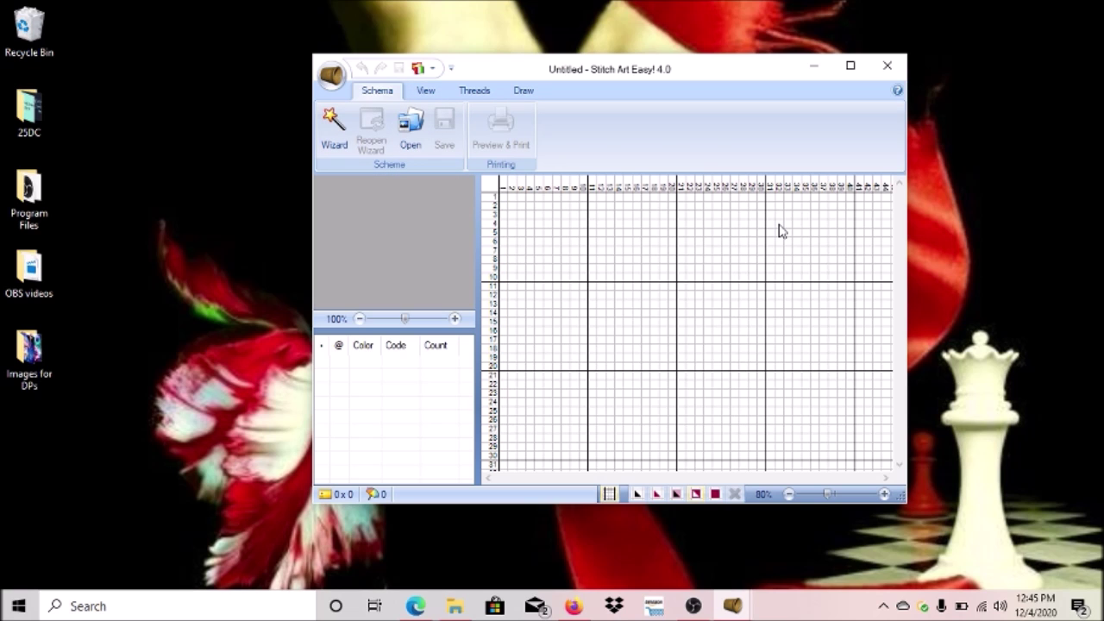
{"action": "left_click", "coordinate": [851, 67]}
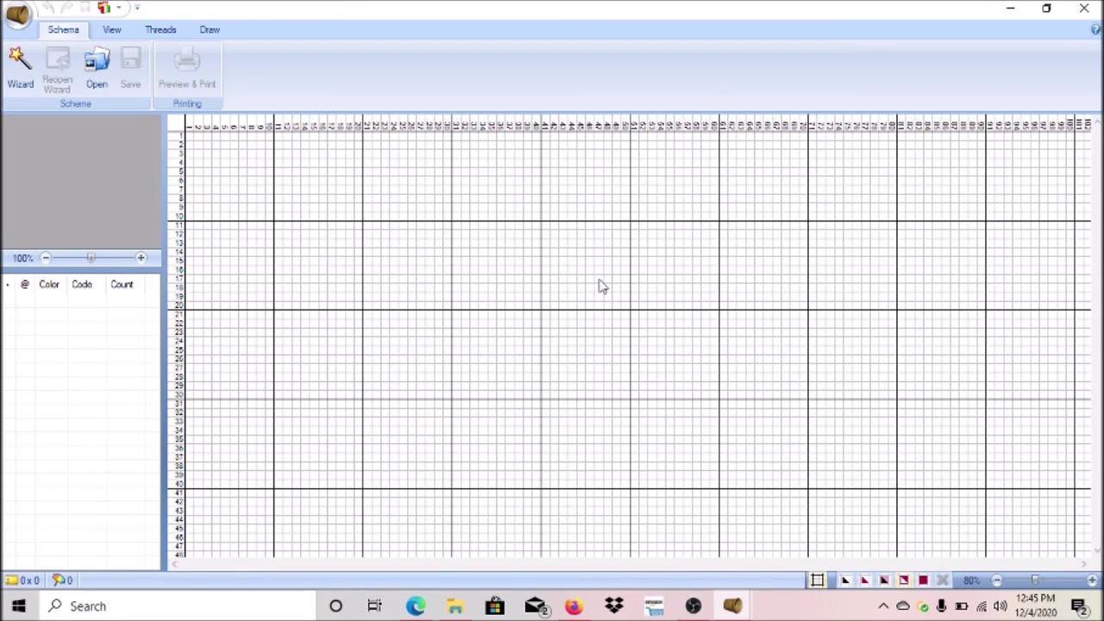
- Start the scheme wizard, load "1My Twilight Wallpaper" from the Images for DPs folder as source picture, and continue to the size settings
{"action": "left_click", "coordinate": [19, 63]}
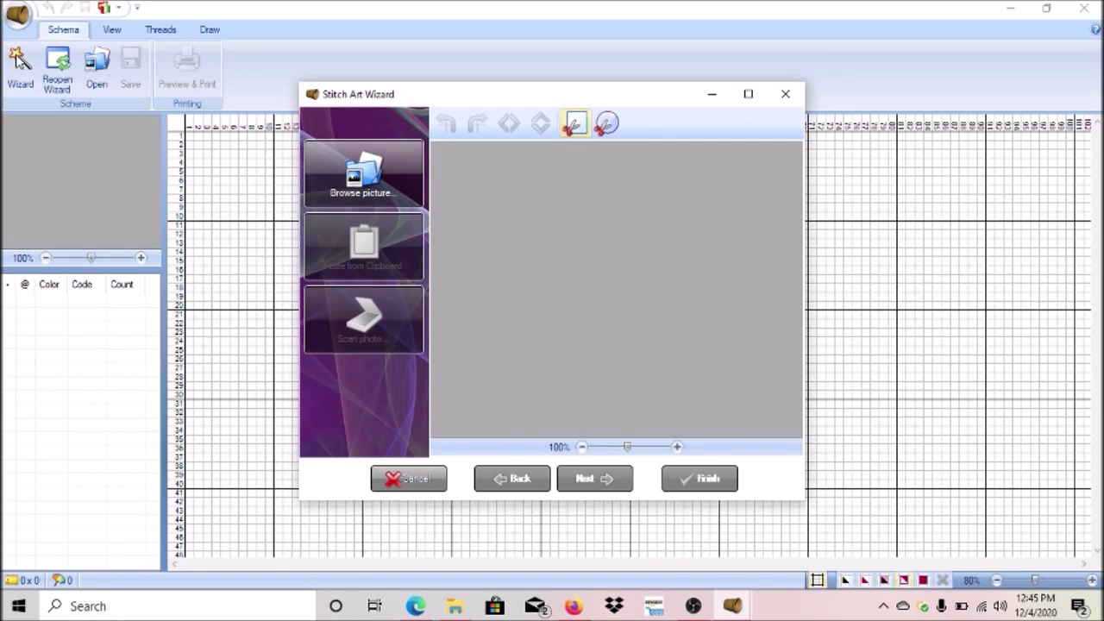
{"action": "left_click", "coordinate": [356, 169]}
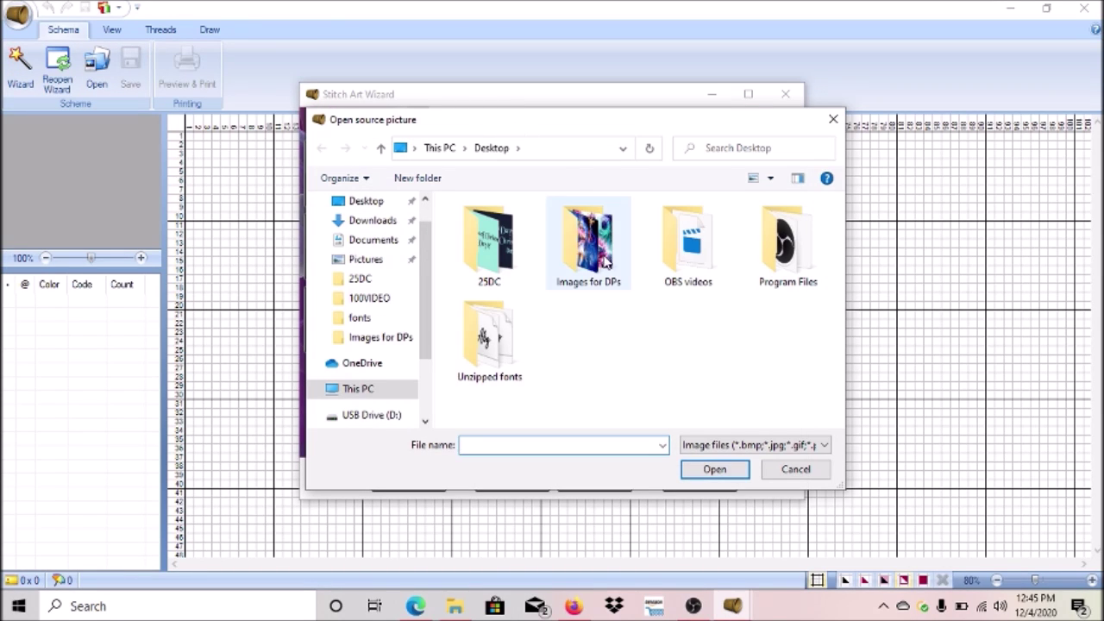
{"action": "double_click", "coordinate": [590, 265]}
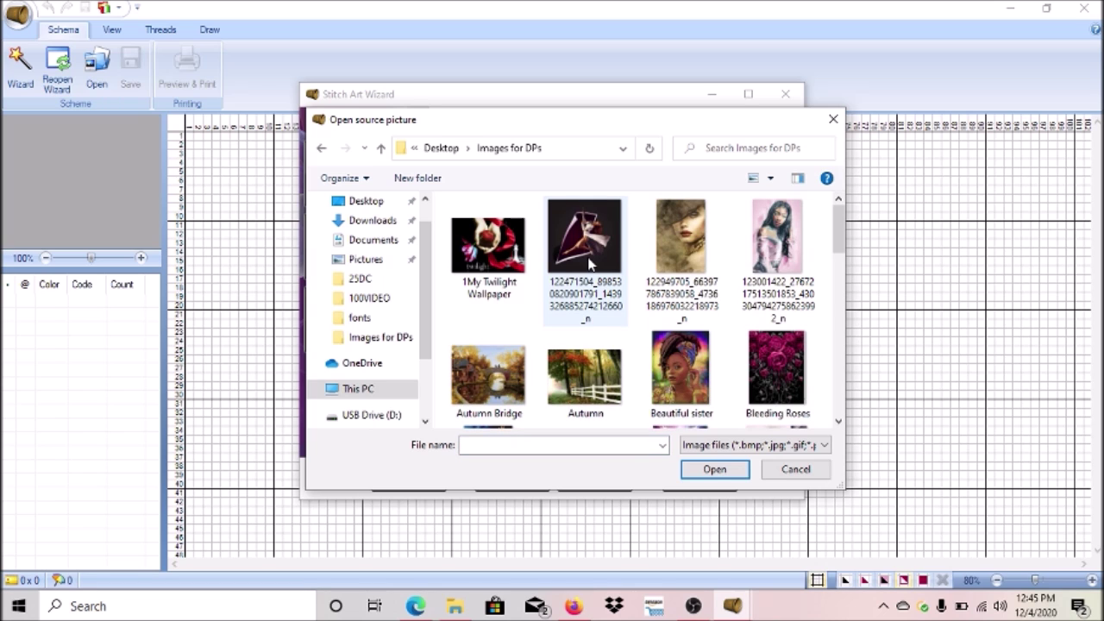
{"action": "left_click", "coordinate": [590, 266]}
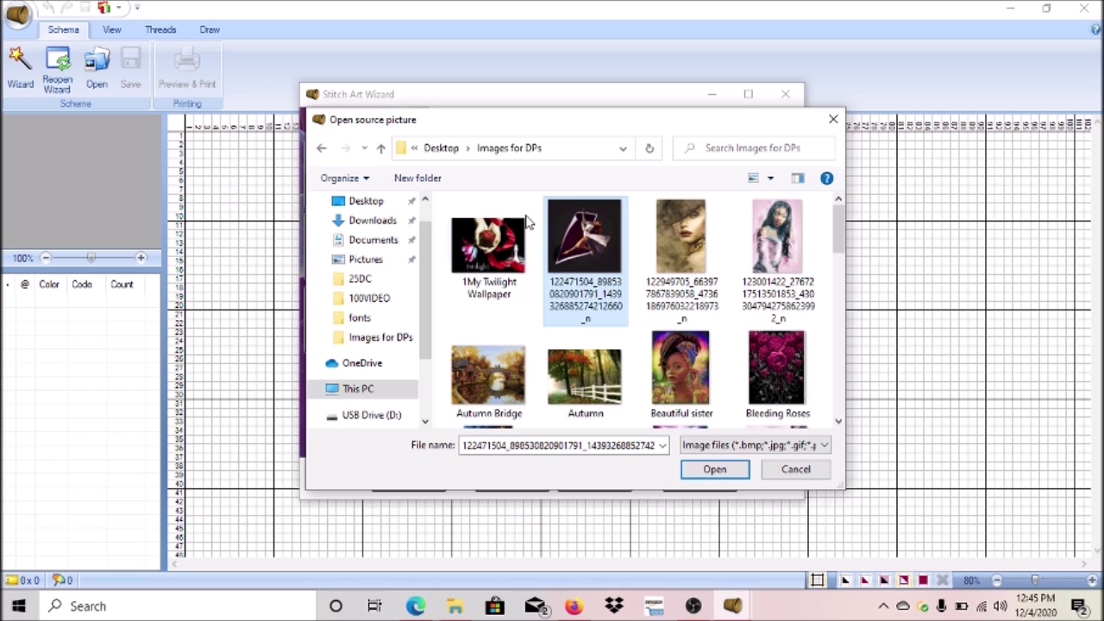
{"action": "left_click", "coordinate": [489, 259]}
{"action": "double_click", "coordinate": [488, 260]}
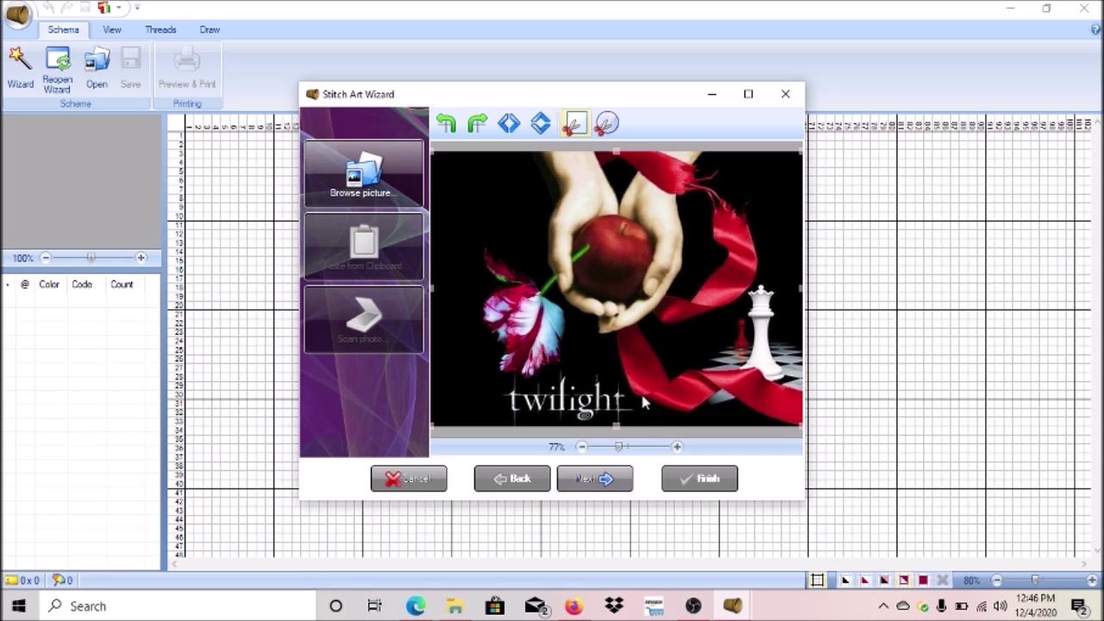
{"action": "left_click", "coordinate": [592, 481]}
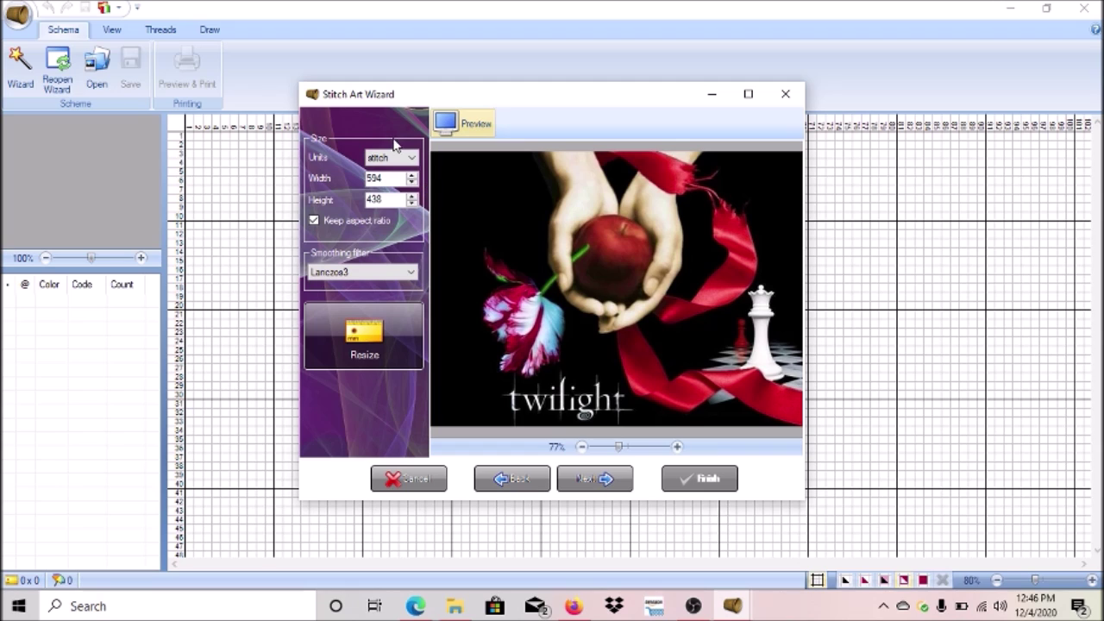
- Set the size units to cm and the pattern width to 50 cm with the aspect ratio kept
{"action": "left_click", "coordinate": [414, 159]}
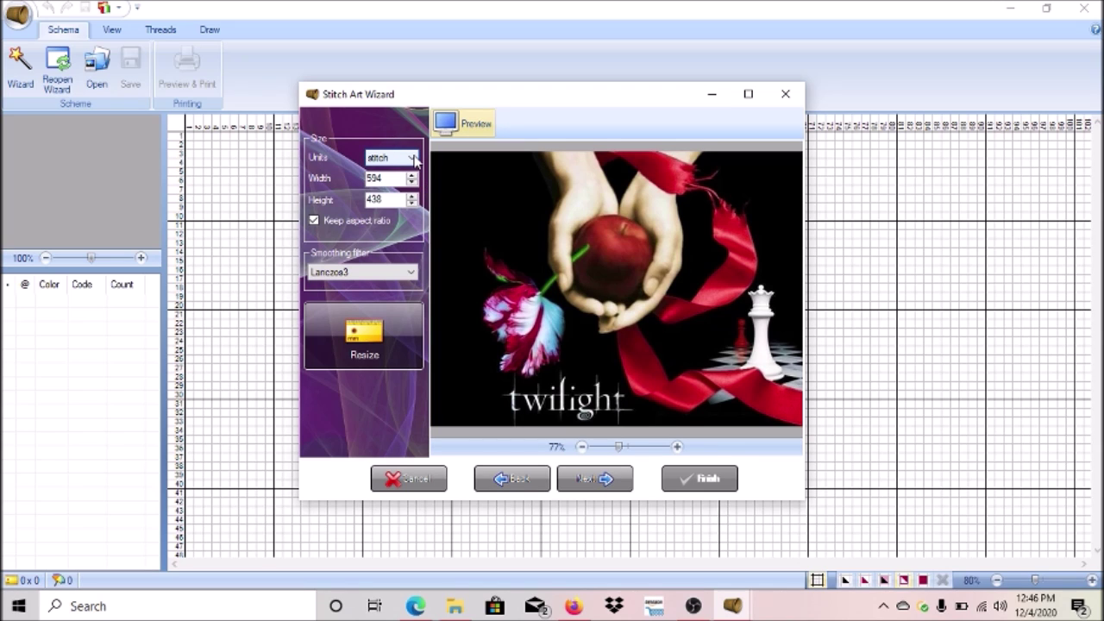
{"action": "left_click", "coordinate": [413, 158]}
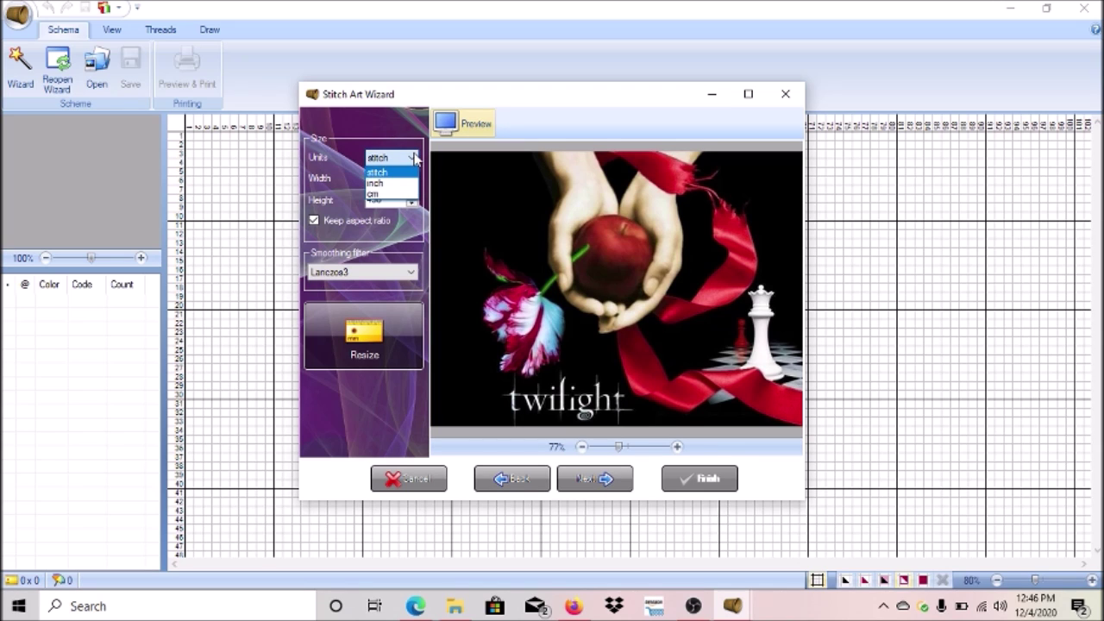
{"action": "left_click", "coordinate": [389, 194]}
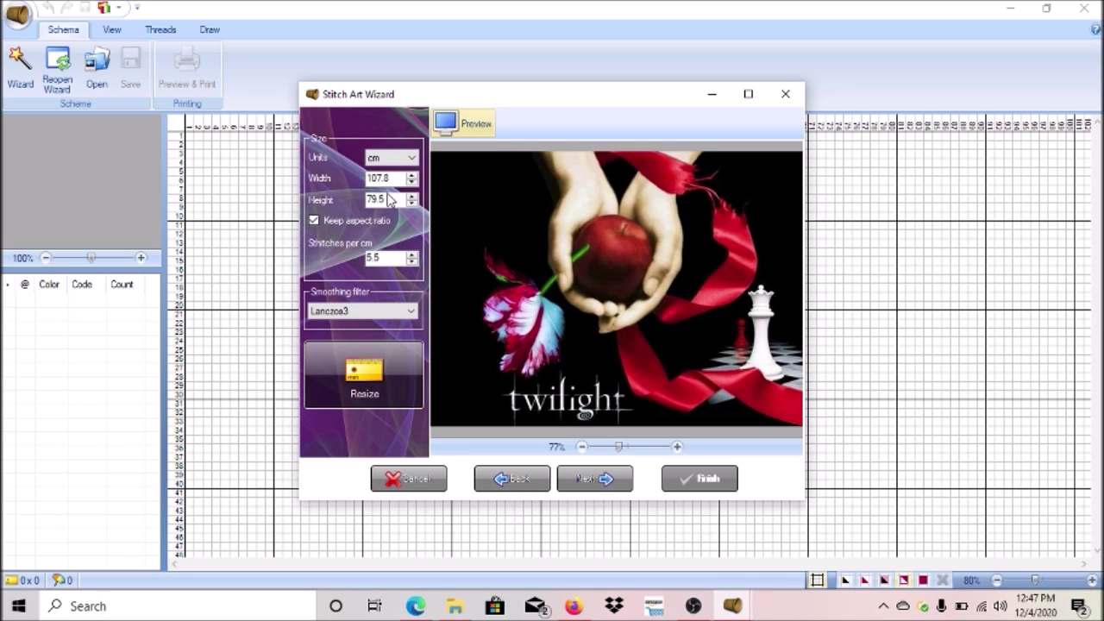
{"action": "left_click_drag", "start_coordinate": [397, 179], "coordinate": [346, 184]}
{"action": "type", "text": "50"}
{"action": "left_click", "coordinate": [393, 201]}
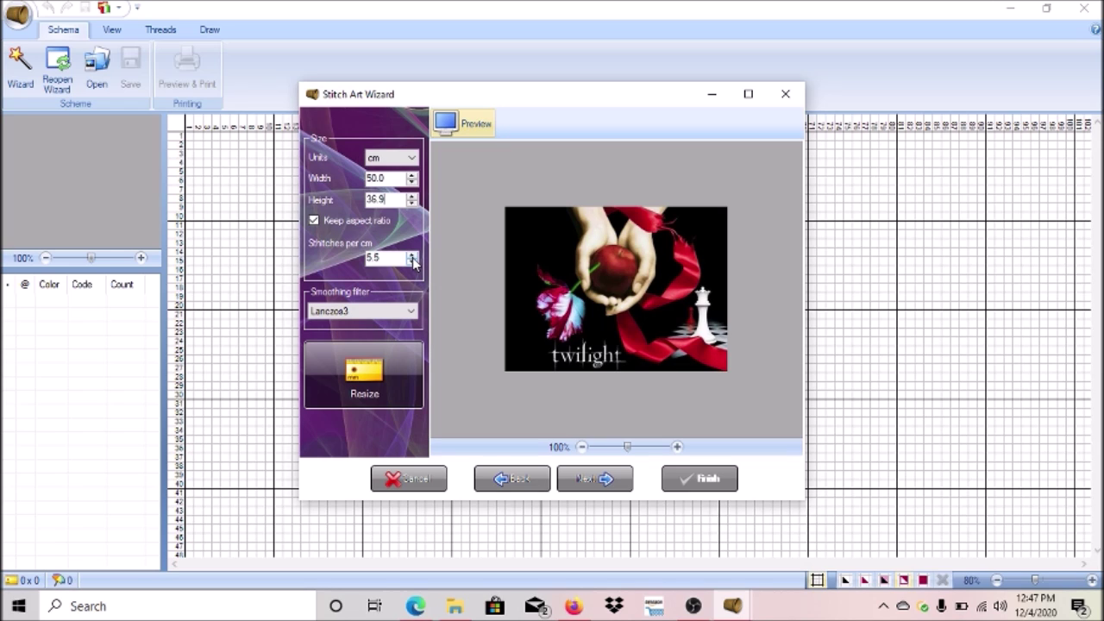
- Switch the size units to inches and reduce the pattern width to 16.7 inches
{"action": "left_click", "coordinate": [412, 160]}
{"action": "left_click", "coordinate": [396, 184]}
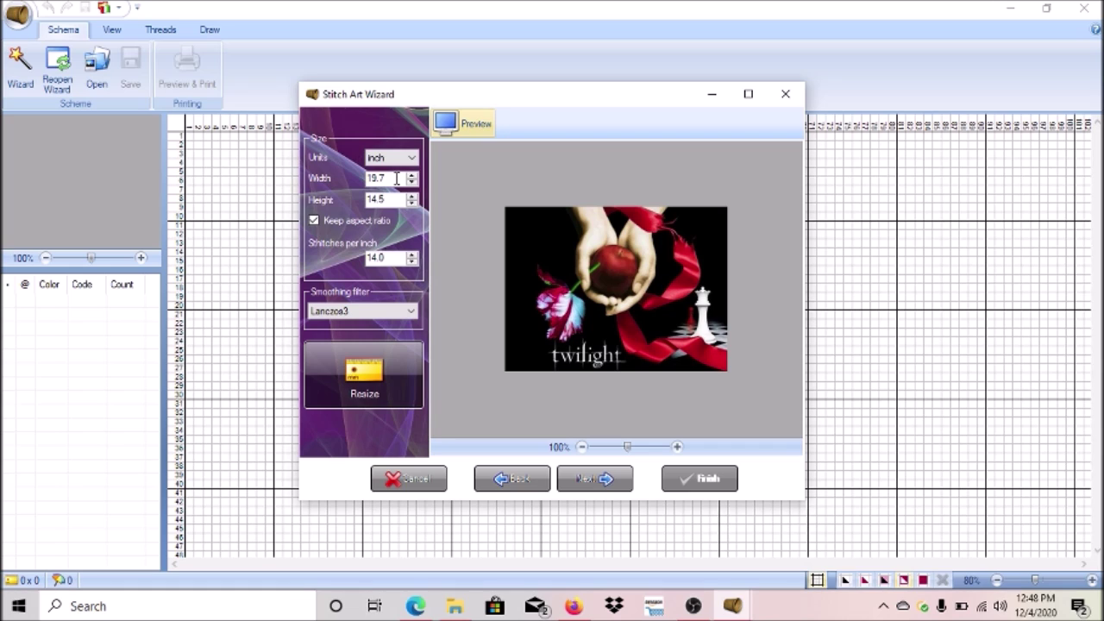
{"action": "left_click_drag", "start_coordinate": [395, 178], "coordinate": [362, 181]}
{"action": "type", "text": "18.7"}
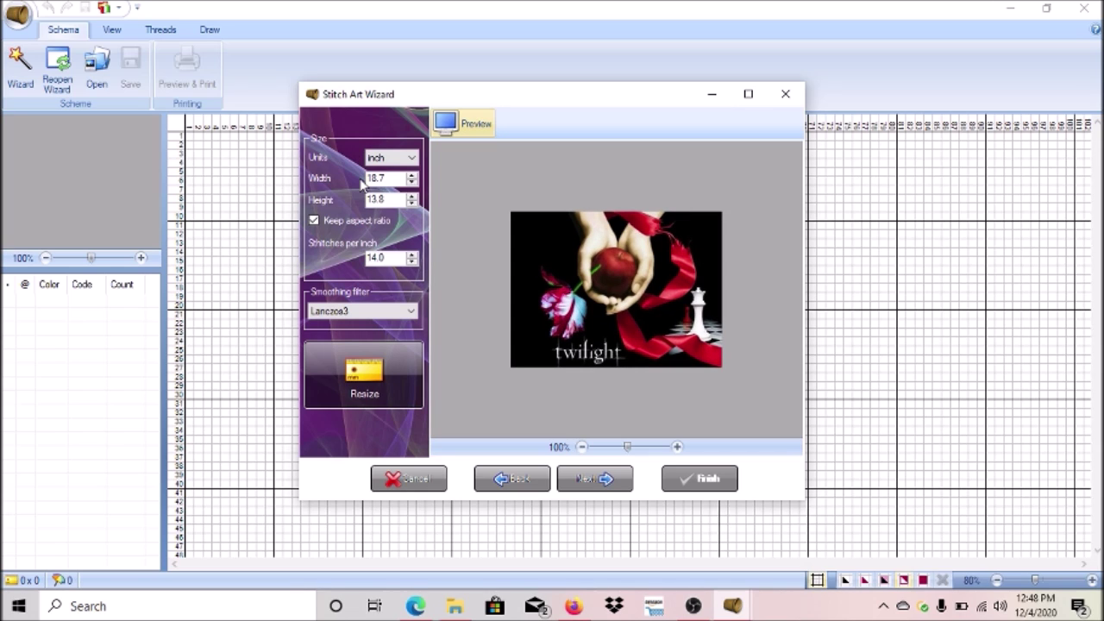
{"action": "key", "text": "Down"}
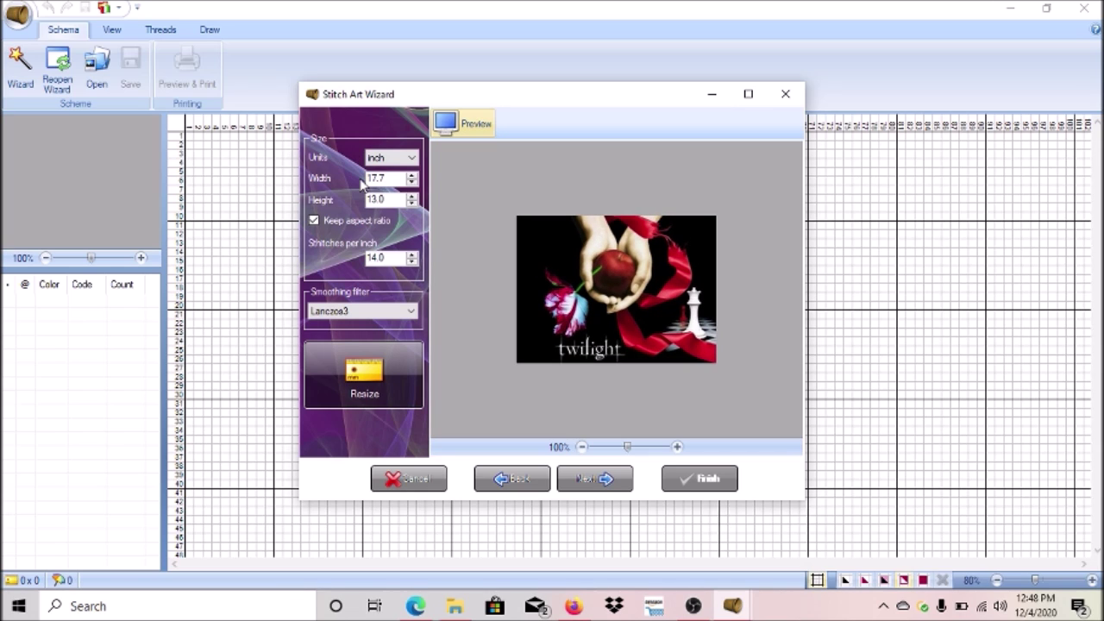
{"action": "left_click", "coordinate": [393, 179]}
{"action": "key", "text": "BackSpace"}
{"action": "key", "text": "BackSpace"}
{"action": "key", "text": "BackSpace"}
{"action": "key", "text": "BackSpace"}
{"action": "type", "text": "16.7"}
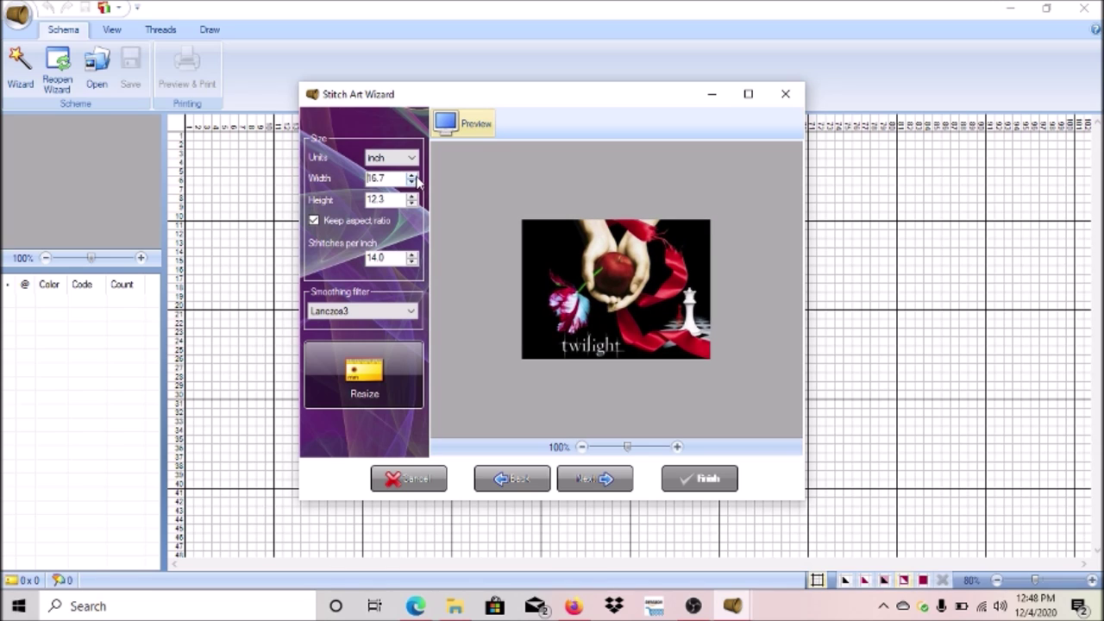
- Increase the pattern width to 24.7 inches and continue to the floss and color settings
{"action": "left_click", "coordinate": [411, 175]}
{"action": "left_click", "coordinate": [412, 175]}
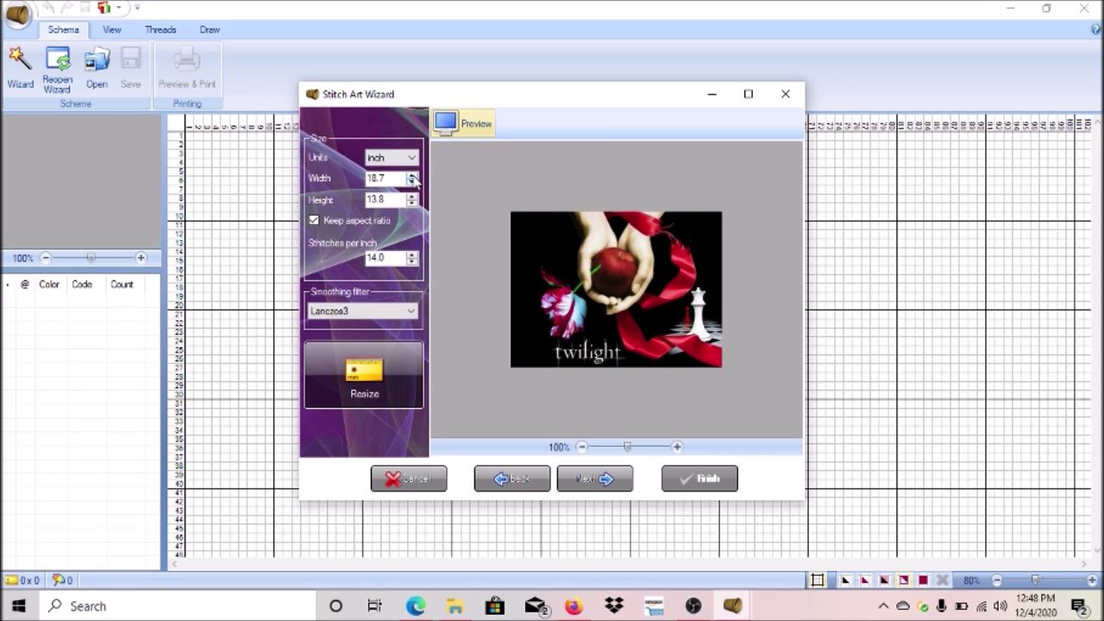
{"action": "left_click", "coordinate": [412, 175]}
{"action": "left_click", "coordinate": [412, 175]}
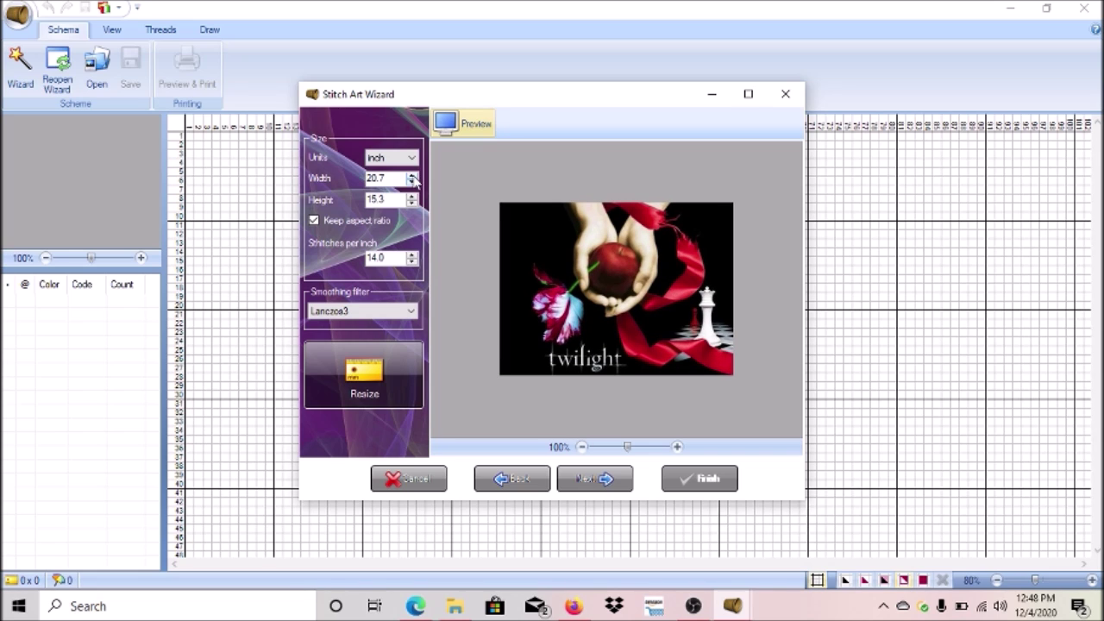
{"action": "left_click", "coordinate": [412, 176]}
{"action": "left_click", "coordinate": [411, 175]}
{"action": "left_click", "coordinate": [411, 175]}
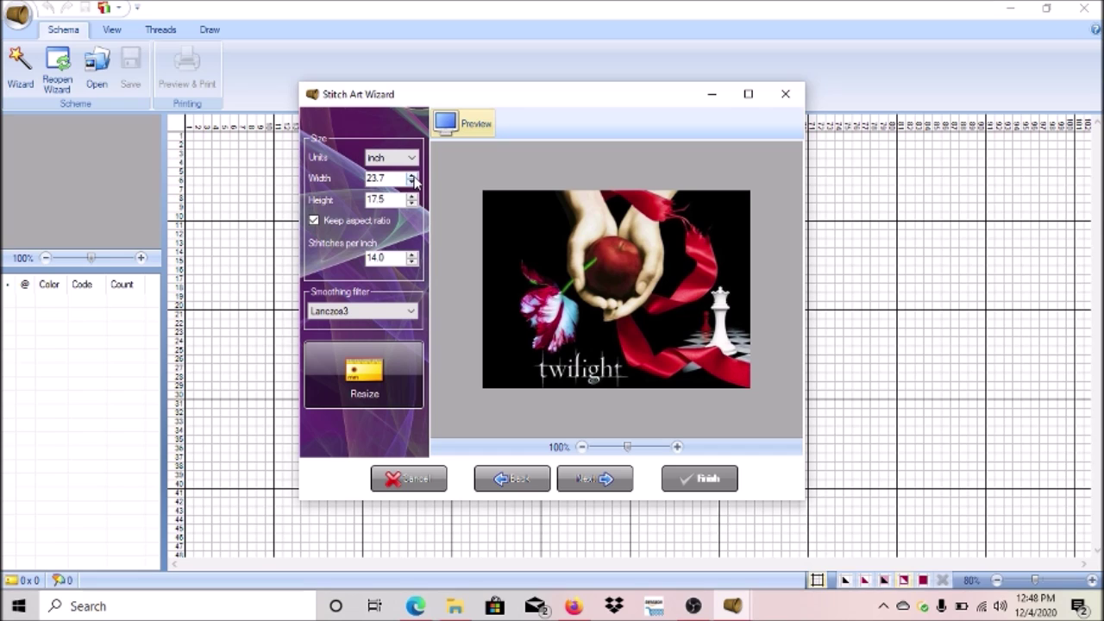
{"action": "left_click", "coordinate": [413, 176]}
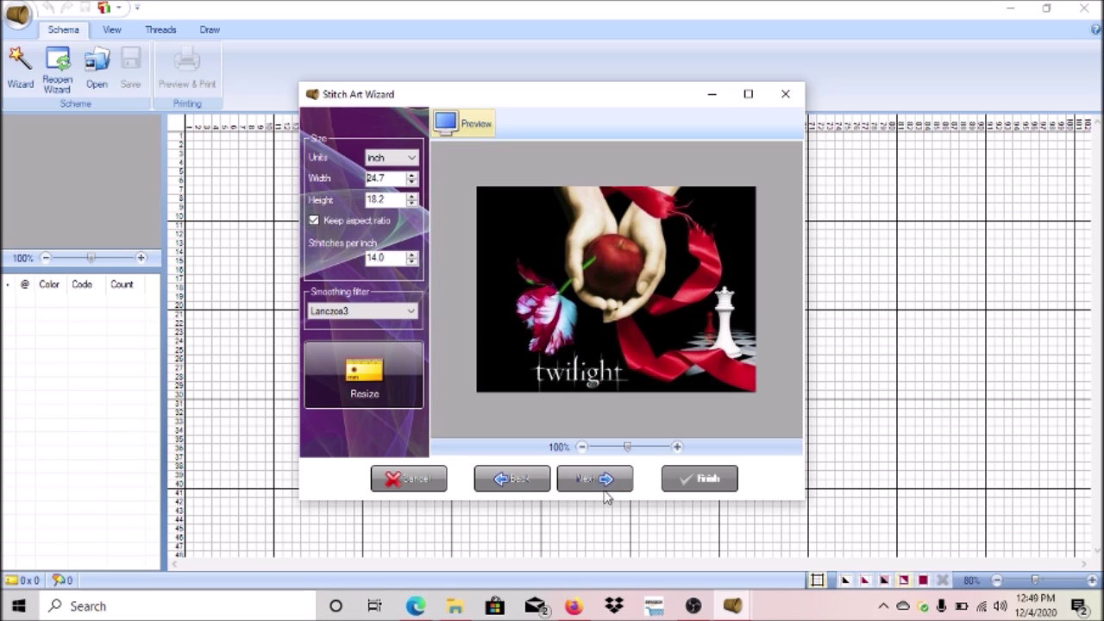
{"action": "left_click", "coordinate": [607, 481]}
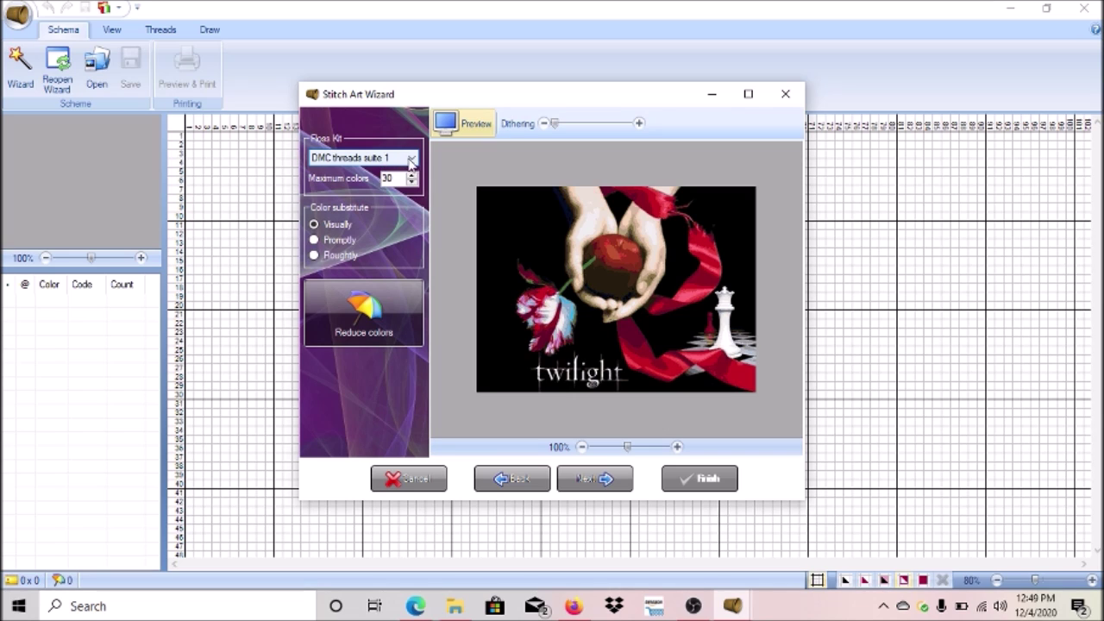
- Keep DMC threads suite 1 as the floss kit and lower the maximum colors to 25
{"action": "left_click", "coordinate": [412, 158]}
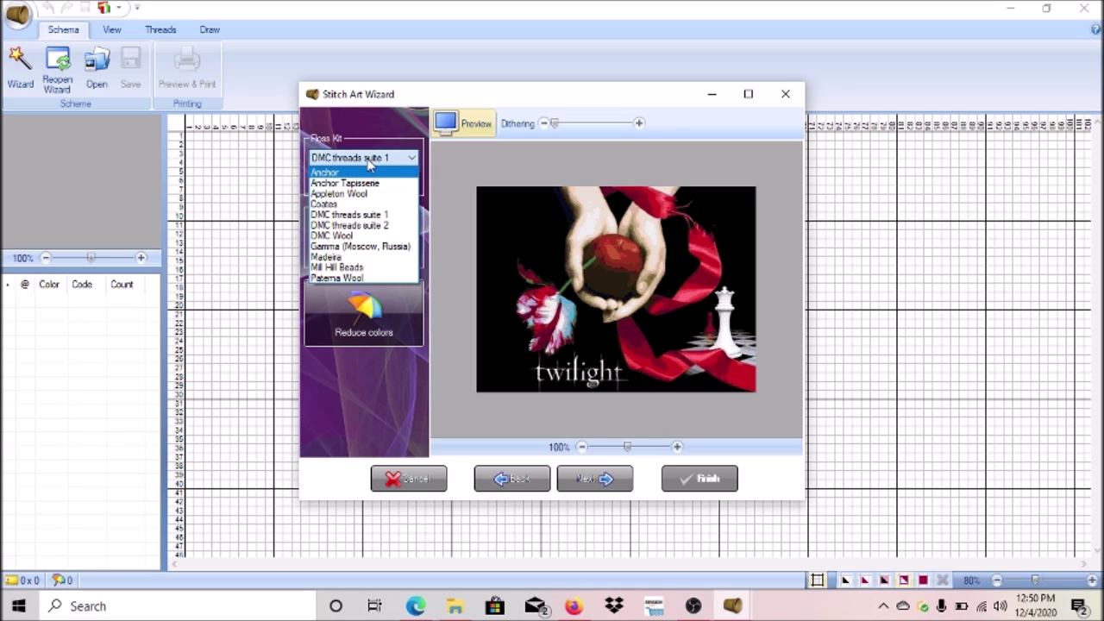
{"action": "left_click", "coordinate": [368, 164]}
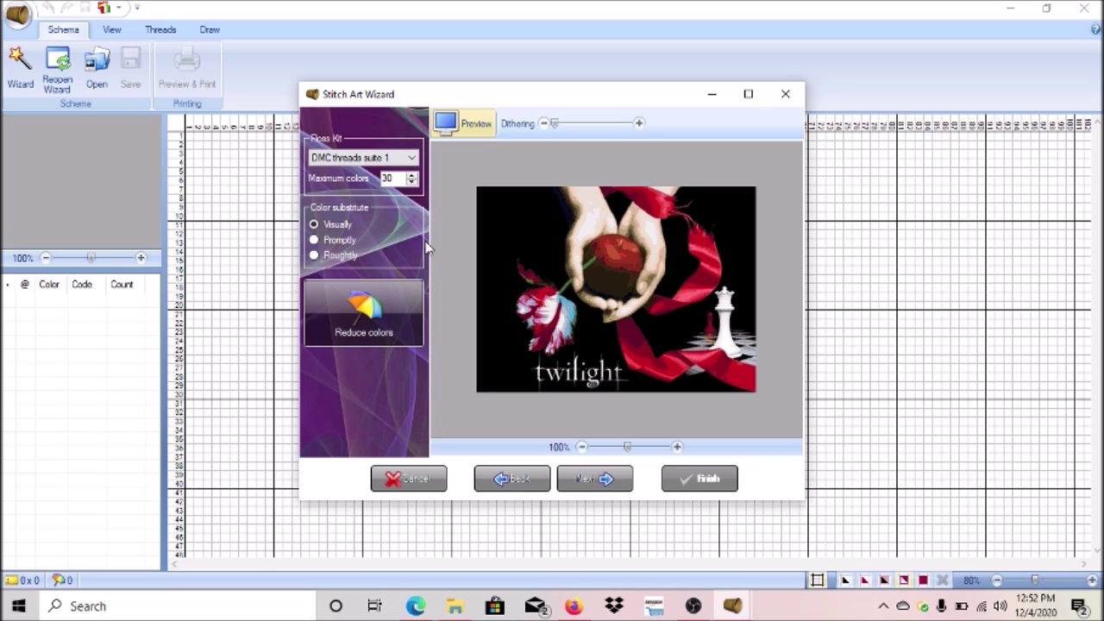
{"action": "left_click", "coordinate": [412, 183]}
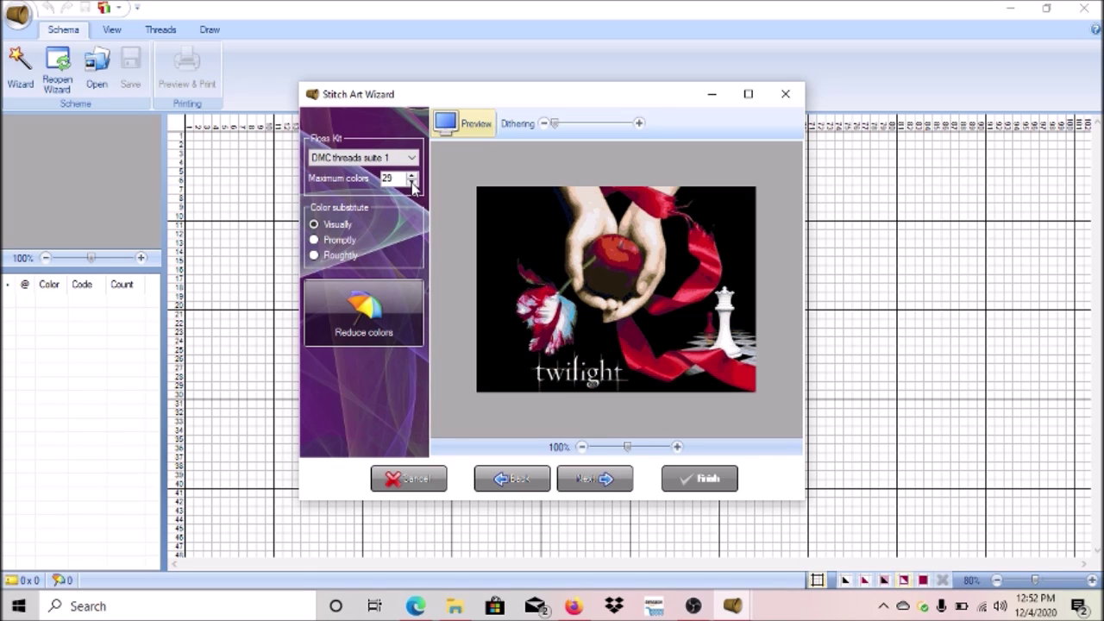
{"action": "left_click", "coordinate": [413, 183]}
{"action": "left_click", "coordinate": [413, 183]}
{"action": "left_click", "coordinate": [412, 183]}
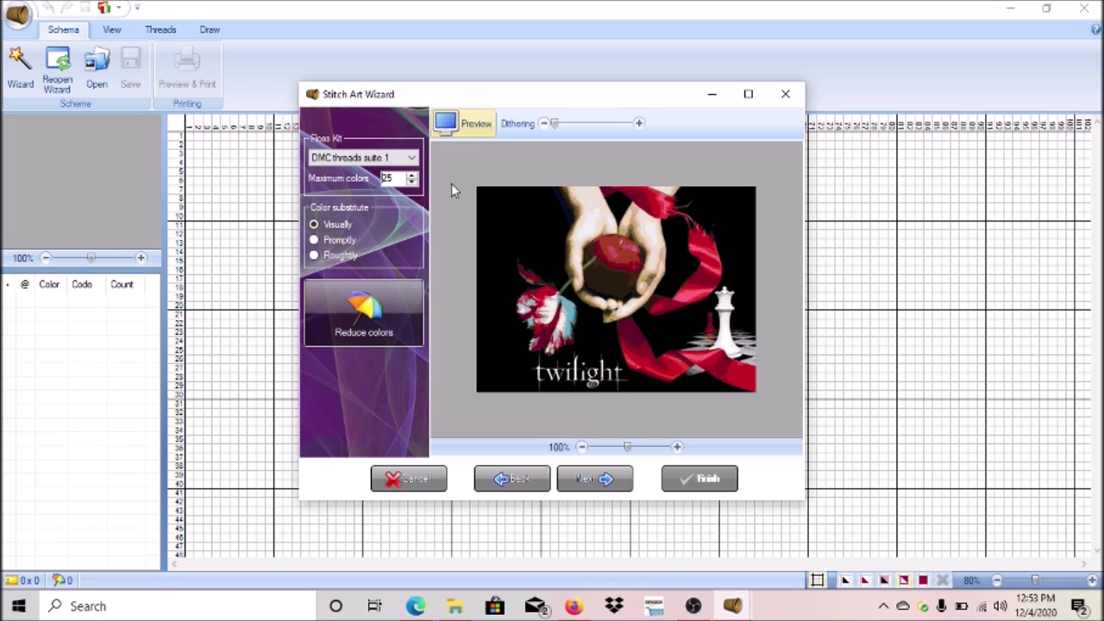
- Lower the maximum number of thread colors further to 20
{"action": "left_click", "coordinate": [413, 182]}
{"action": "left_click", "coordinate": [413, 182]}
{"action": "left_click", "coordinate": [413, 182]}
{"action": "left_click", "coordinate": [413, 182]}
{"action": "left_click", "coordinate": [413, 182]}
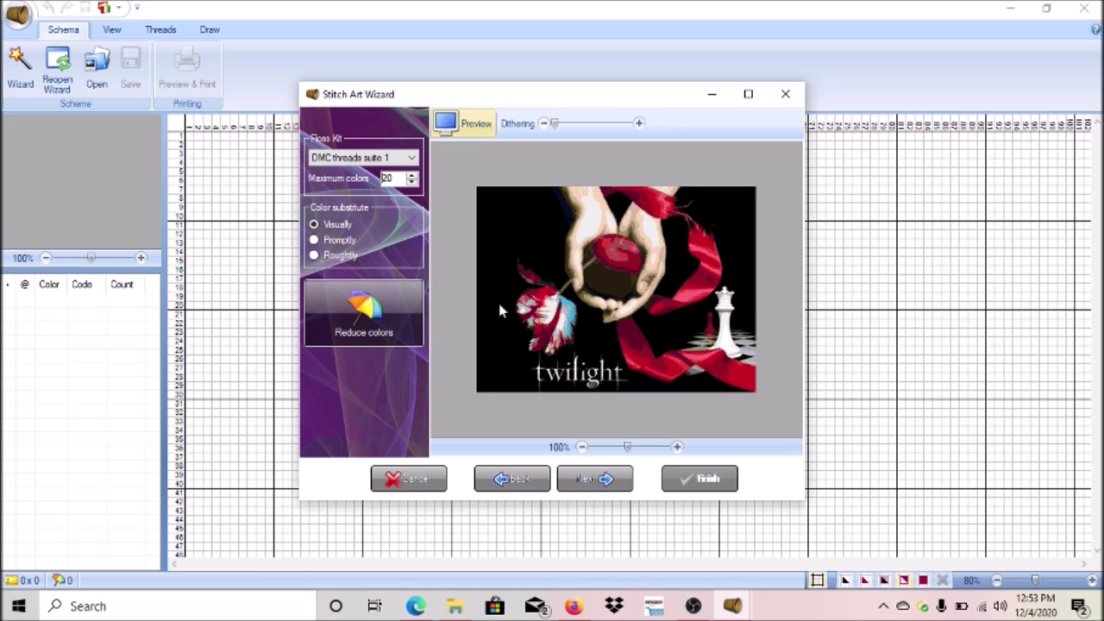
- Set the maximum number of thread colors to 23 and continue to the symbol selection
{"action": "left_click", "coordinate": [413, 175]}
{"action": "left_click", "coordinate": [412, 174]}
{"action": "left_click", "coordinate": [412, 174]}
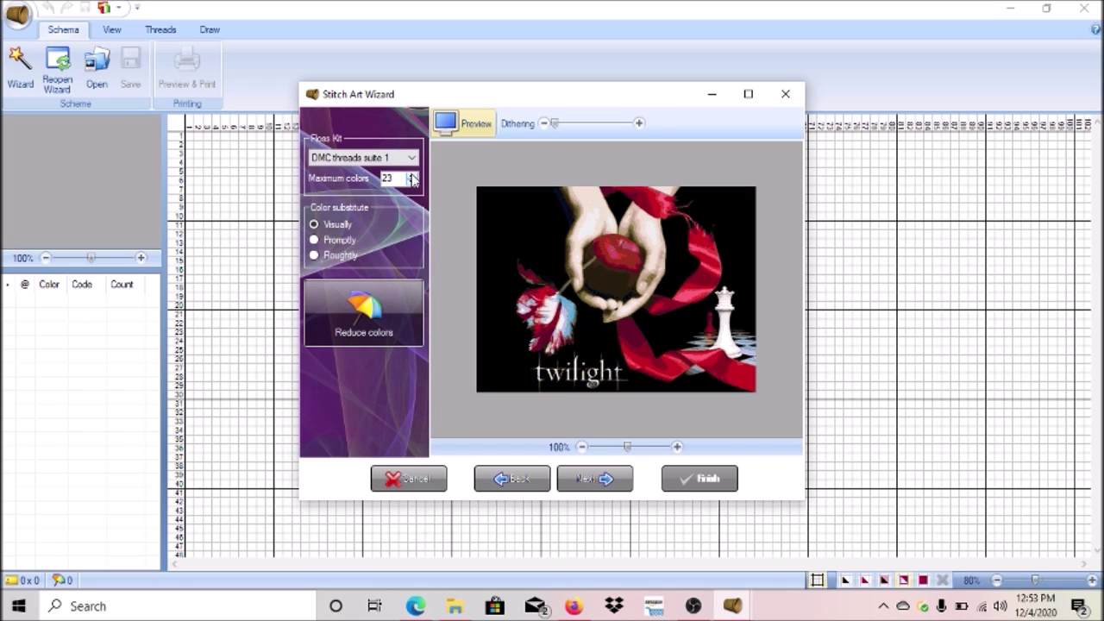
{"action": "left_click", "coordinate": [605, 486]}
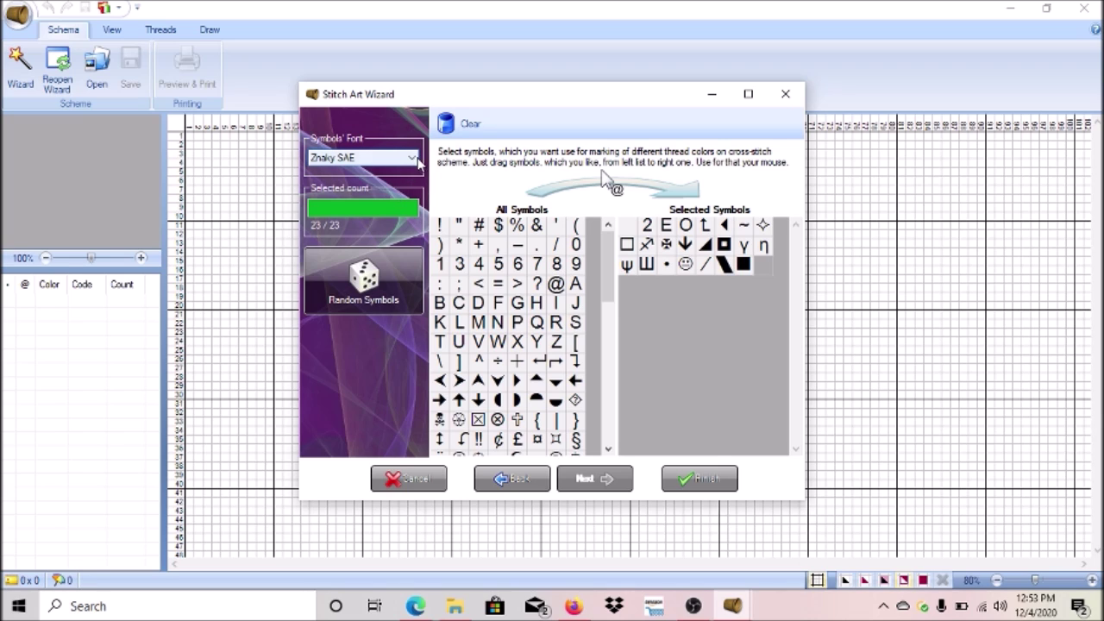
- Review the available symbol fonts, keeping Znaky SAE, and look through its list of all symbols
{"action": "left_click", "coordinate": [413, 160]}
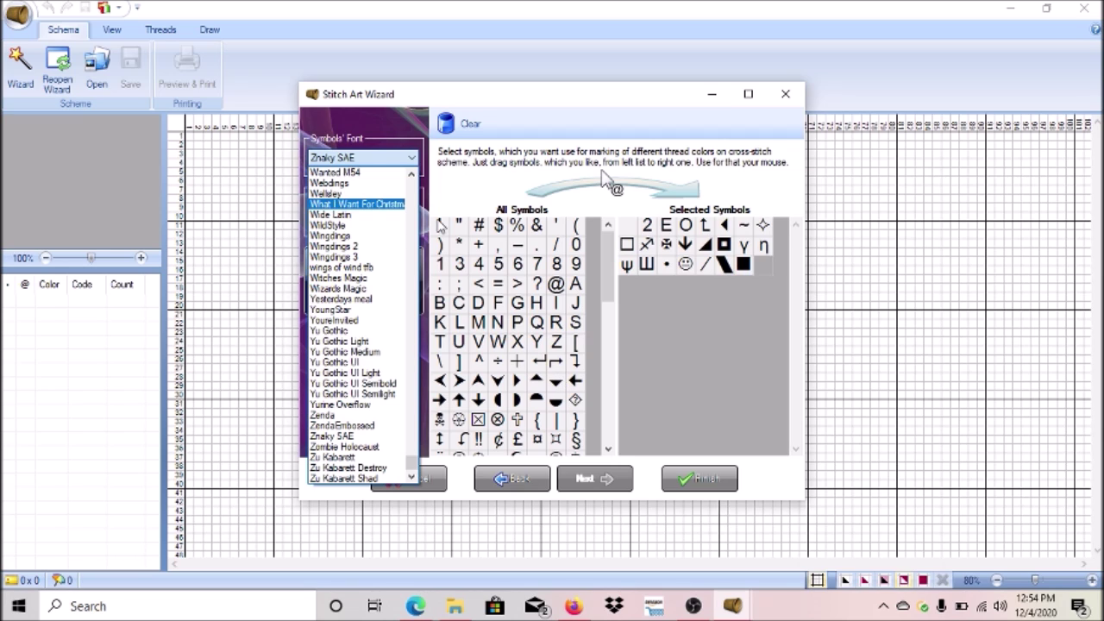
{"action": "left_click", "coordinate": [373, 157]}
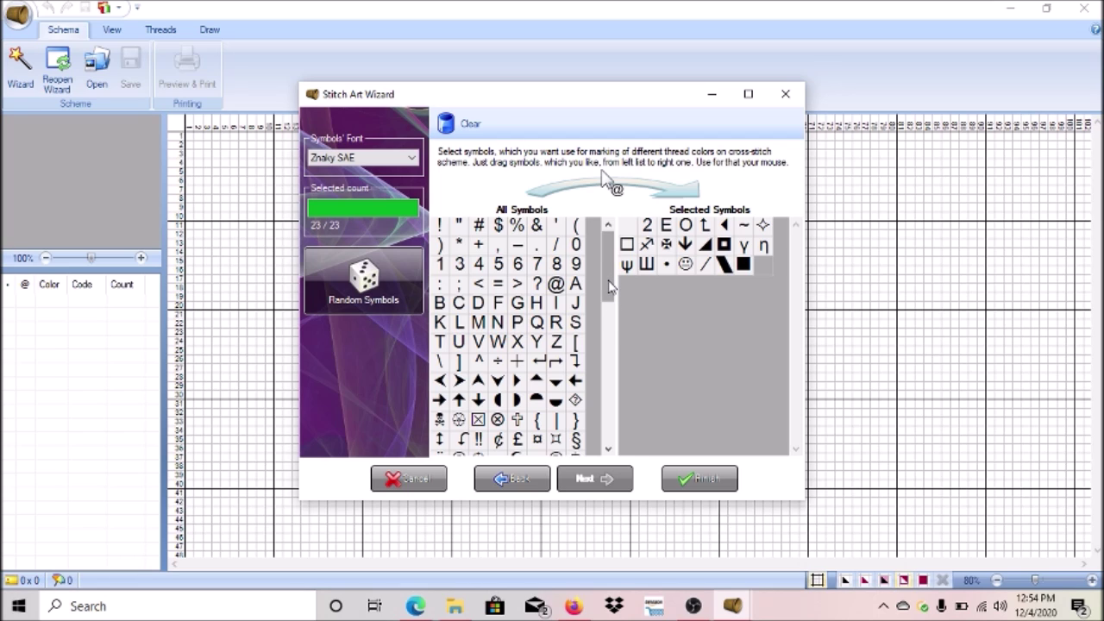
{"action": "scroll", "coordinate": [610, 306], "scroll_direction": "down", "scroll_amount": 2}
{"action": "scroll", "coordinate": [610, 306], "scroll_direction": "down", "scroll_amount": 1}
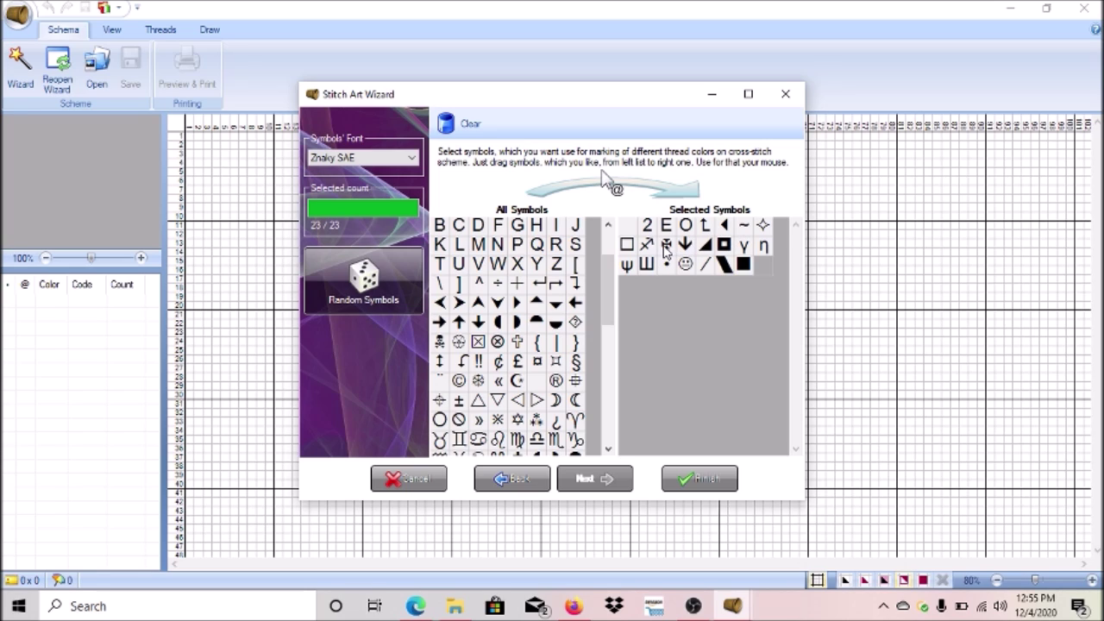
- Replace the cross, dot and smiley in the selected symbols with A, @ and an opening parenthesis
{"action": "left_click_drag", "start_coordinate": [665, 250], "coordinate": [530, 298]}
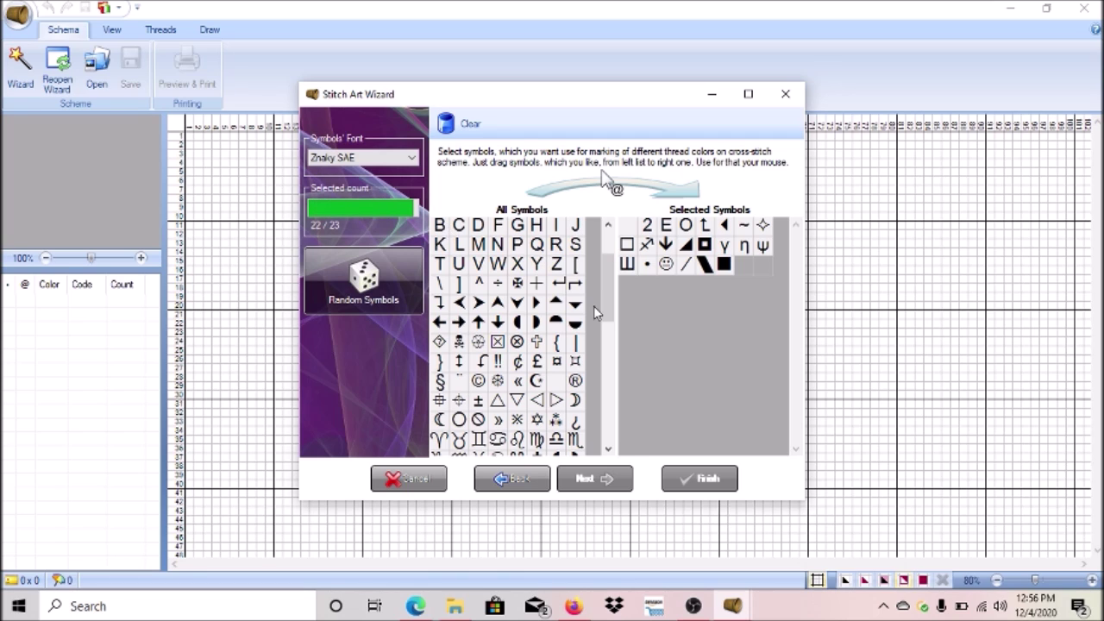
{"action": "left_click_drag", "start_coordinate": [608, 289], "coordinate": [608, 266]}
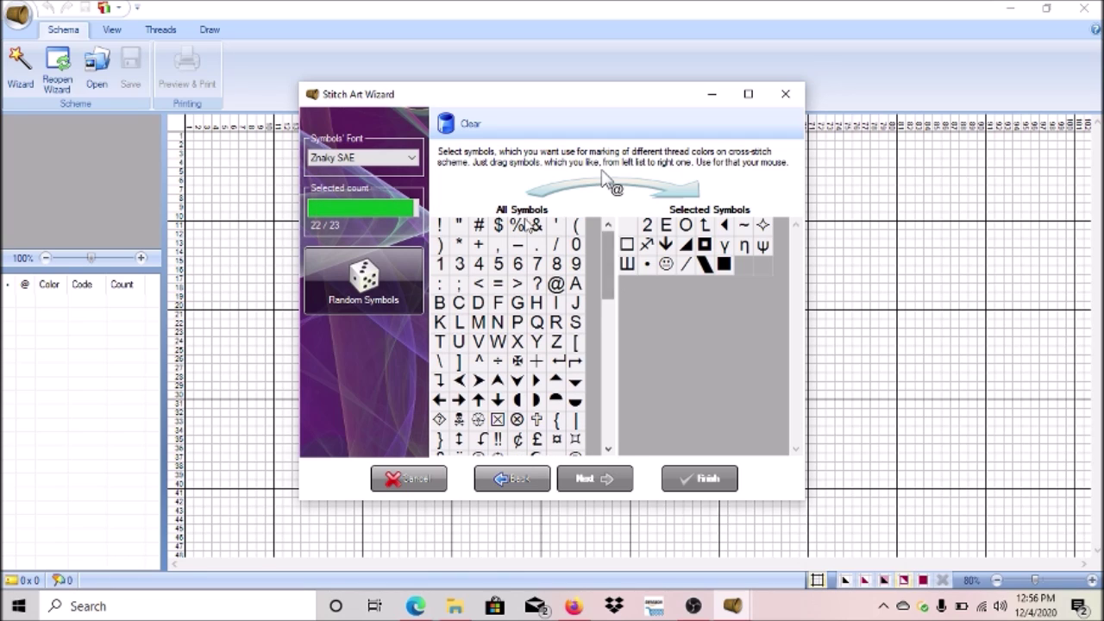
{"action": "mouse_move", "coordinate": [558, 287]}
{"action": "left_mouse_down"}
{"action": "mouse_move", "coordinate": [662, 264]}
{"action": "mouse_move", "coordinate": [536, 288]}
{"action": "mouse_move", "coordinate": [643, 284]}
{"action": "mouse_move", "coordinate": [647, 271]}
{"action": "mouse_move", "coordinate": [552, 276]}
{"action": "left_mouse_up"}
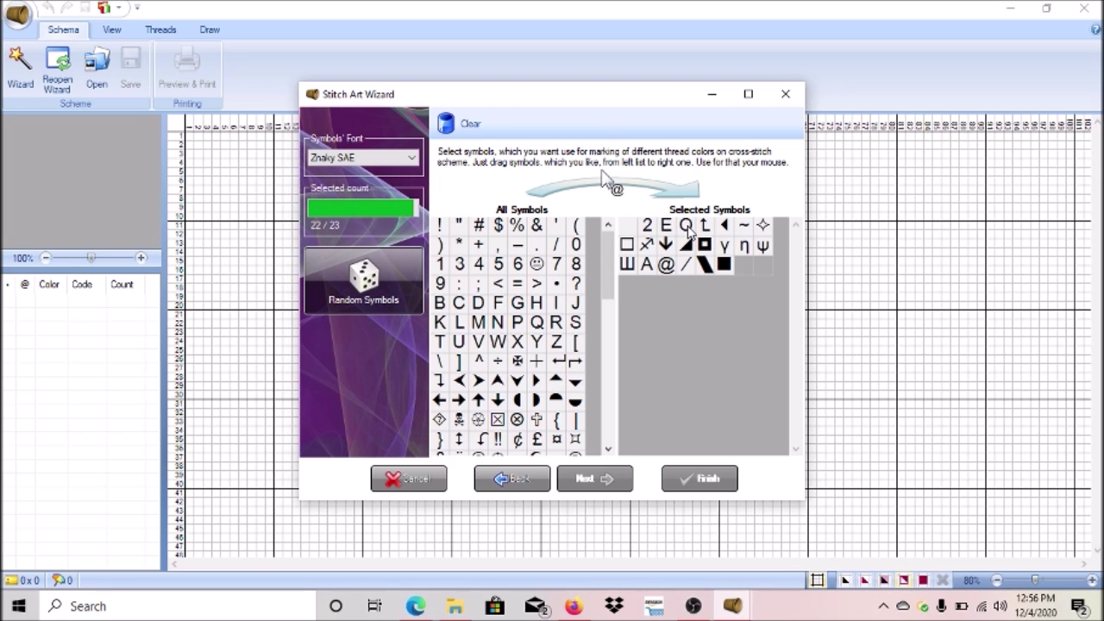
{"action": "left_click_drag", "start_coordinate": [580, 230], "coordinate": [690, 250]}
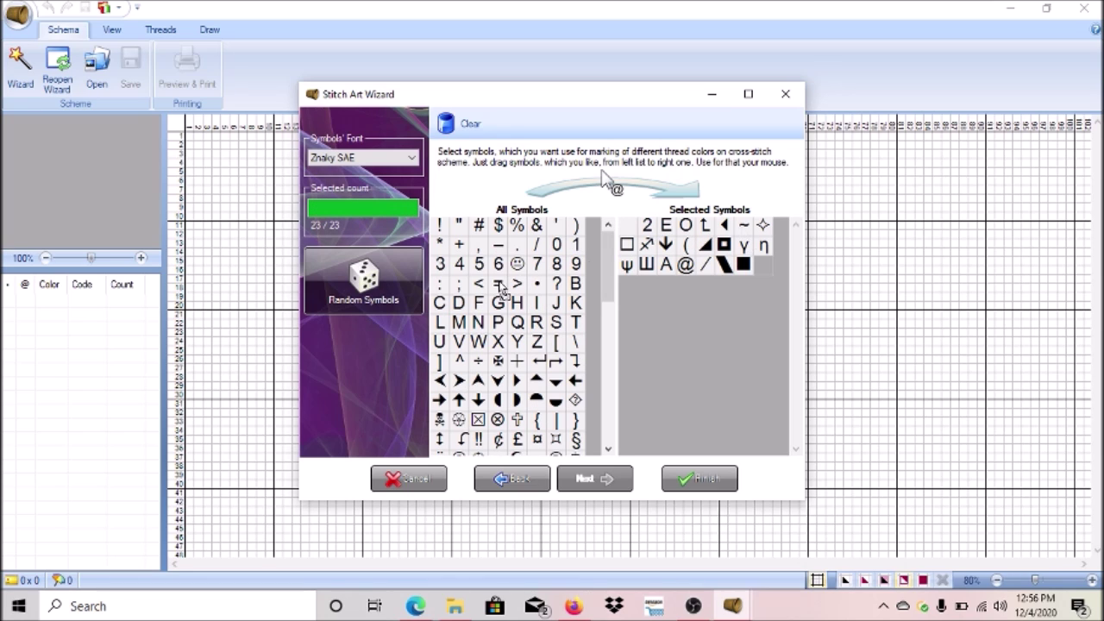
- Swap three selected symbols: ~ for =, η for ?, and the diagonal arrow ♐ for G
{"action": "left_click_drag", "start_coordinate": [501, 289], "coordinate": [502, 289]}
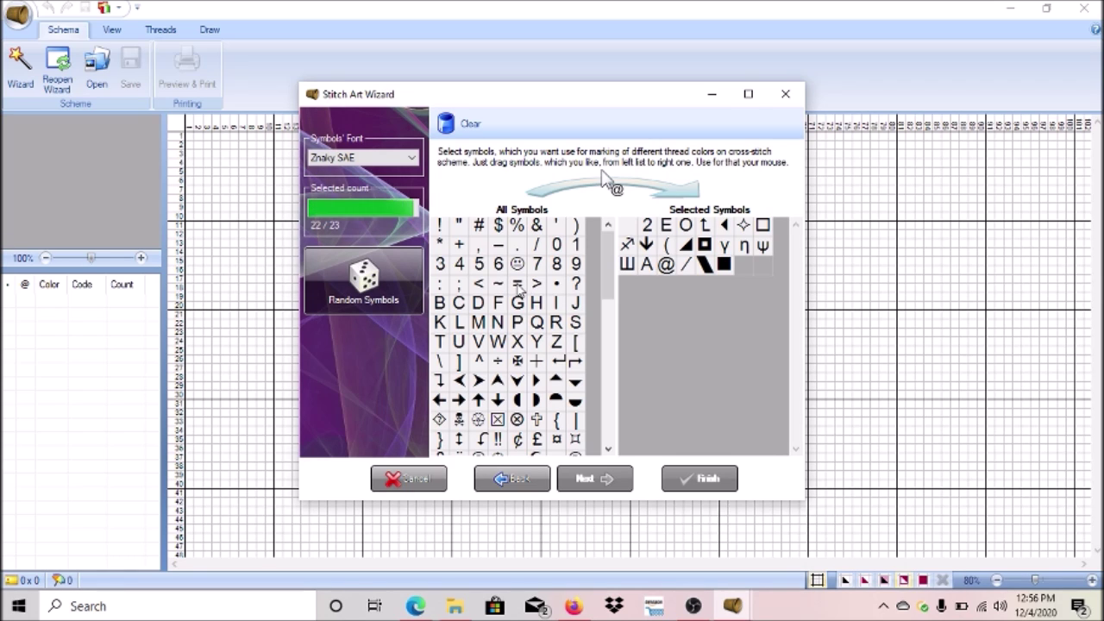
{"action": "left_click_drag", "start_coordinate": [672, 287], "coordinate": [686, 235]}
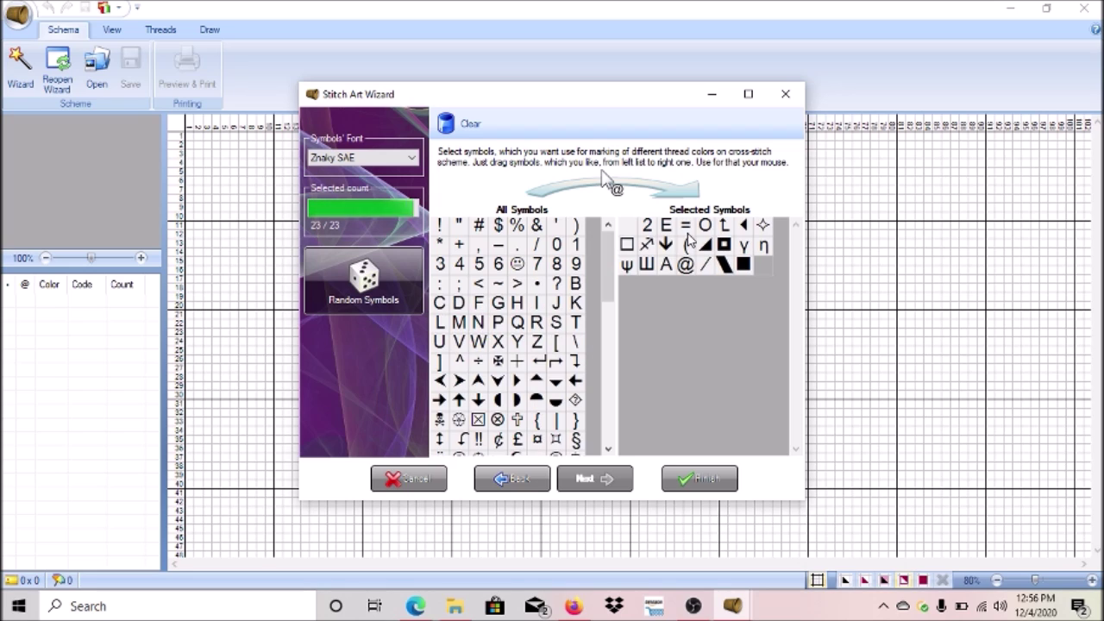
{"action": "left_click_drag", "start_coordinate": [765, 250], "coordinate": [547, 298]}
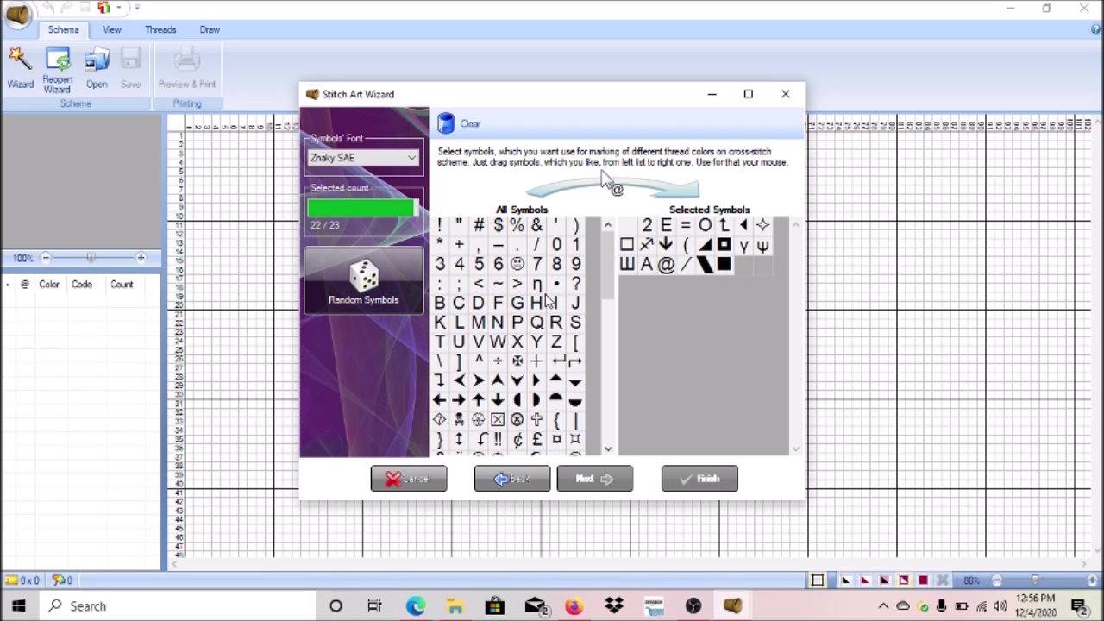
{"action": "left_click_drag", "start_coordinate": [575, 287], "coordinate": [746, 269]}
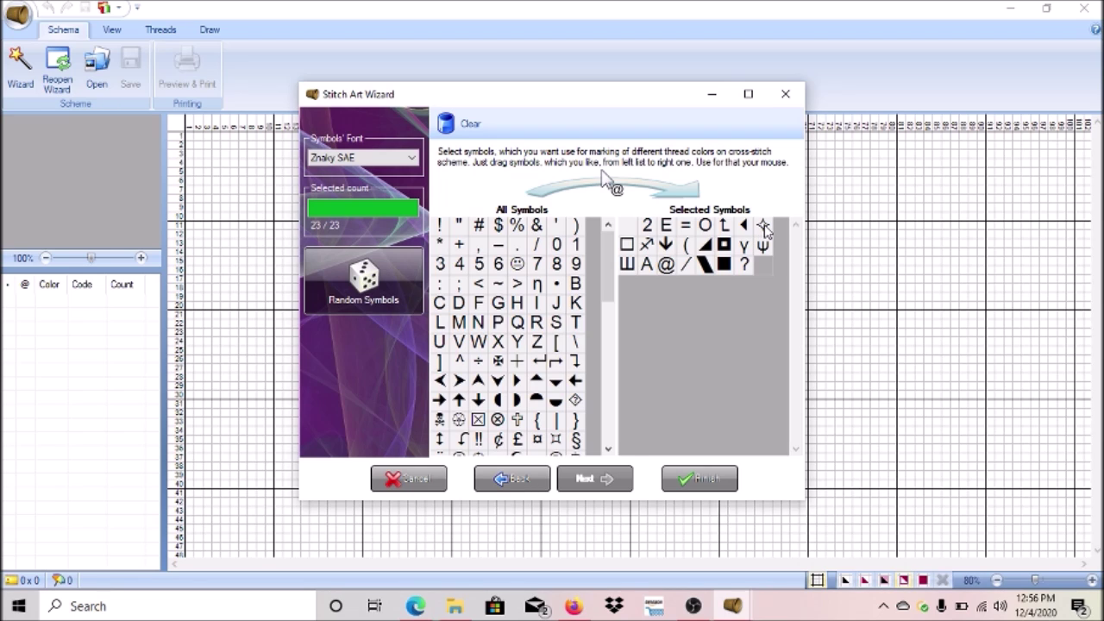
{"action": "left_click_drag", "start_coordinate": [595, 263], "coordinate": [481, 288]}
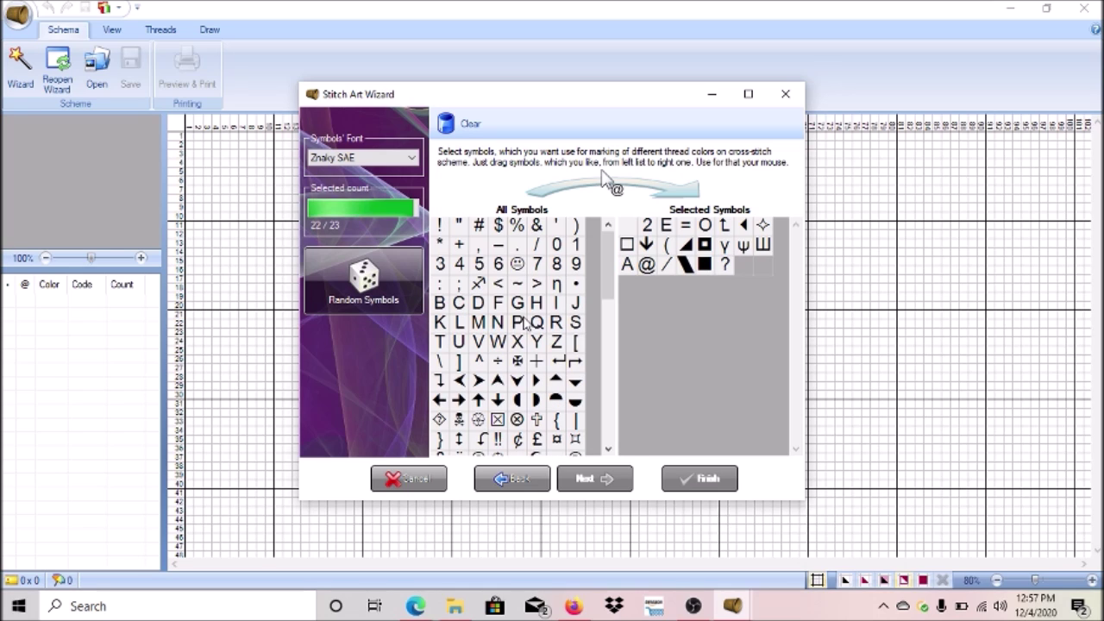
{"action": "left_click_drag", "start_coordinate": [518, 304], "coordinate": [740, 258]}
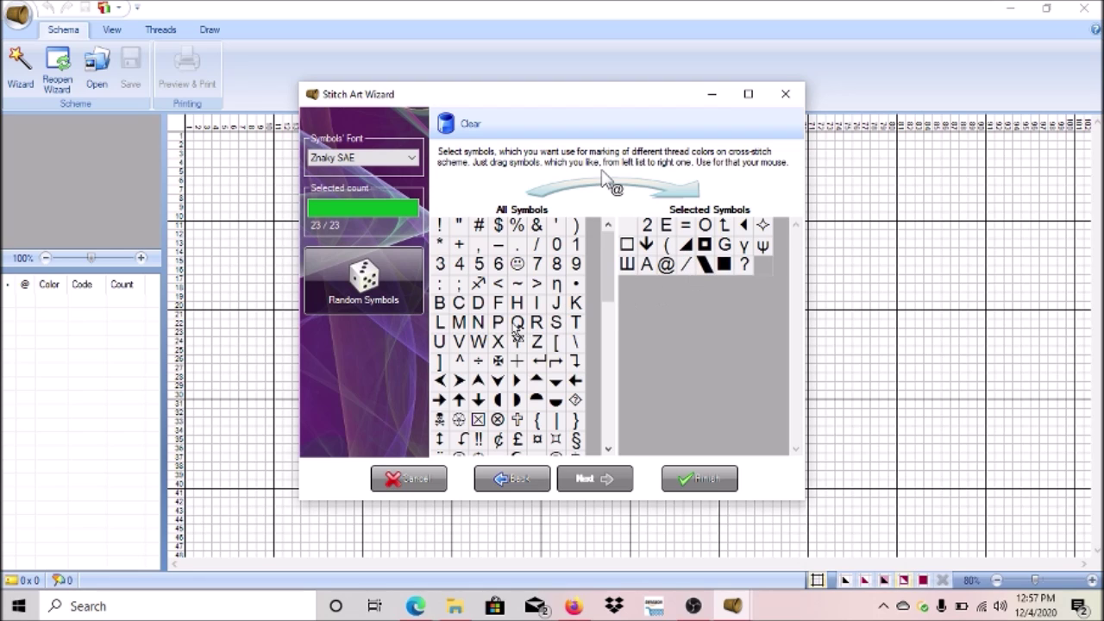
- Swap three more selected symbols: the thick backslash for R, ψ for $, and Ш for #
{"action": "left_click_drag", "start_coordinate": [517, 332], "coordinate": [518, 333]}
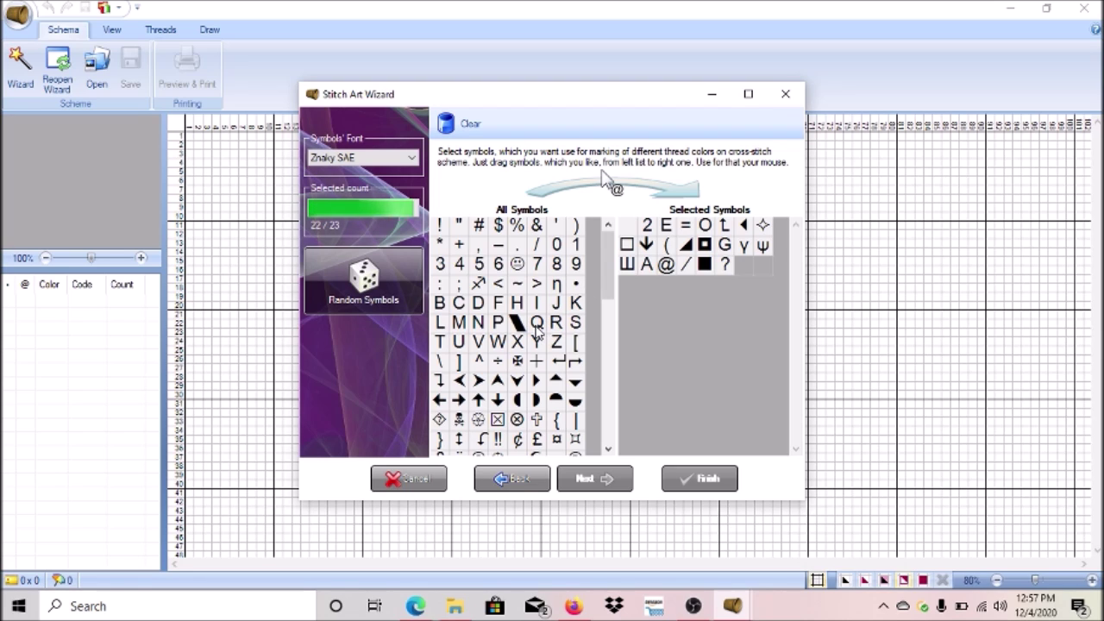
{"action": "left_click", "coordinate": [767, 262]}
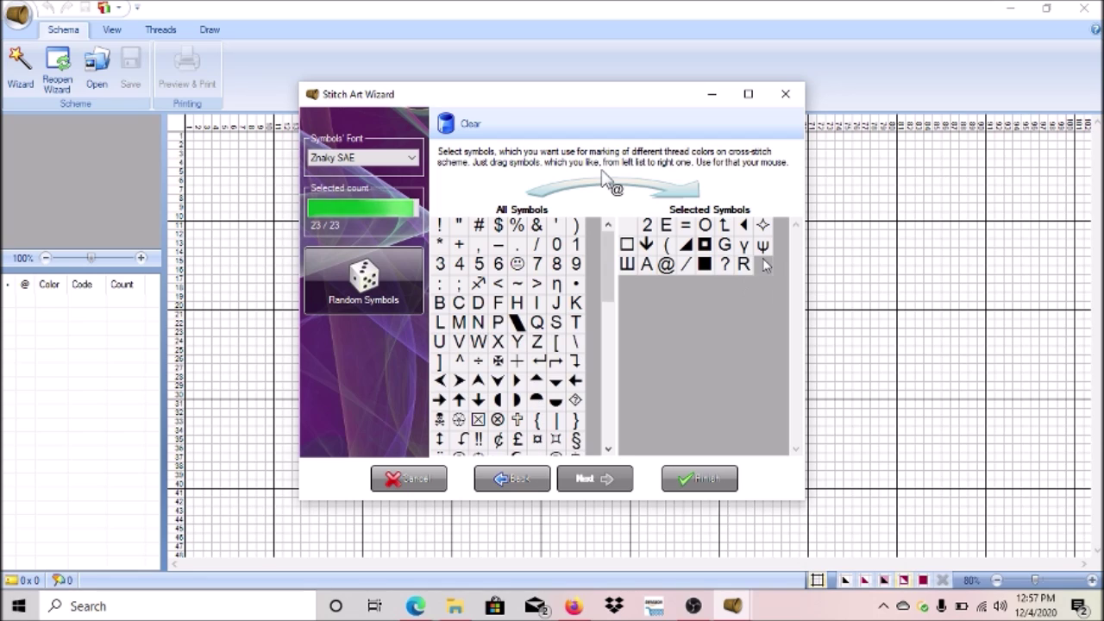
{"action": "left_click_drag", "start_coordinate": [767, 250], "coordinate": [501, 287]}
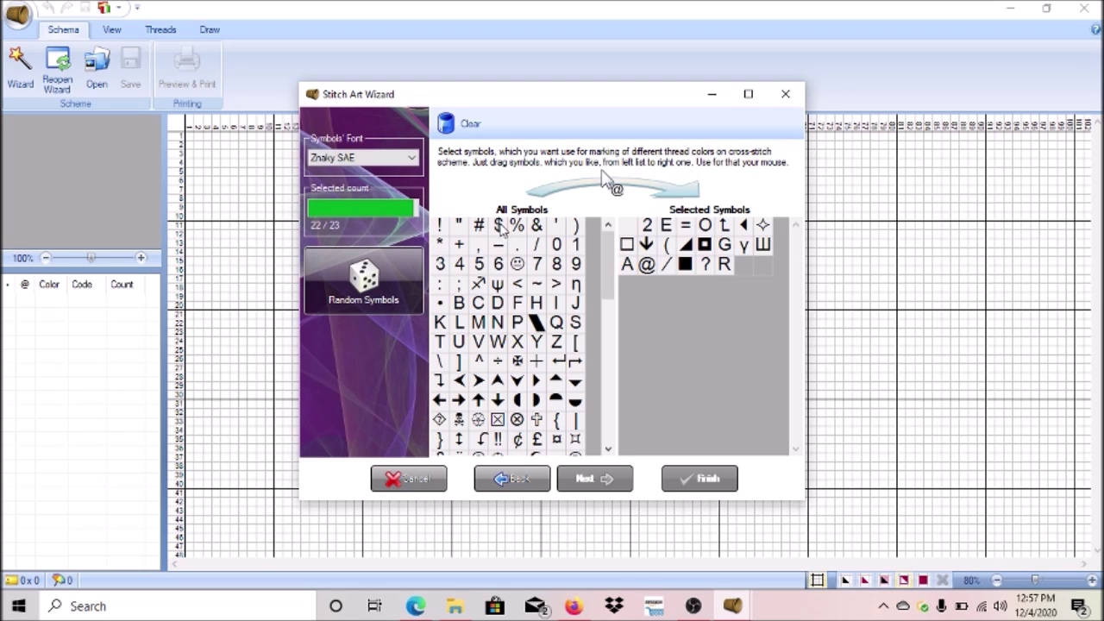
{"action": "left_click_drag", "start_coordinate": [694, 260], "coordinate": [770, 261]}
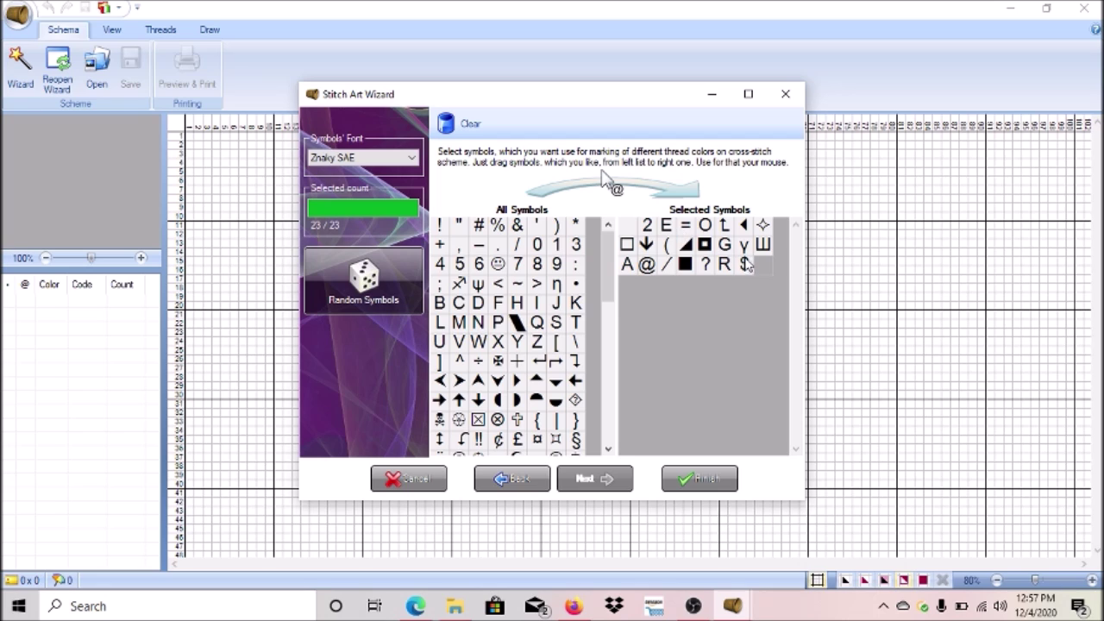
{"action": "left_click_drag", "start_coordinate": [764, 252], "coordinate": [528, 303]}
{"action": "left_click_drag", "start_coordinate": [480, 227], "coordinate": [753, 273]}
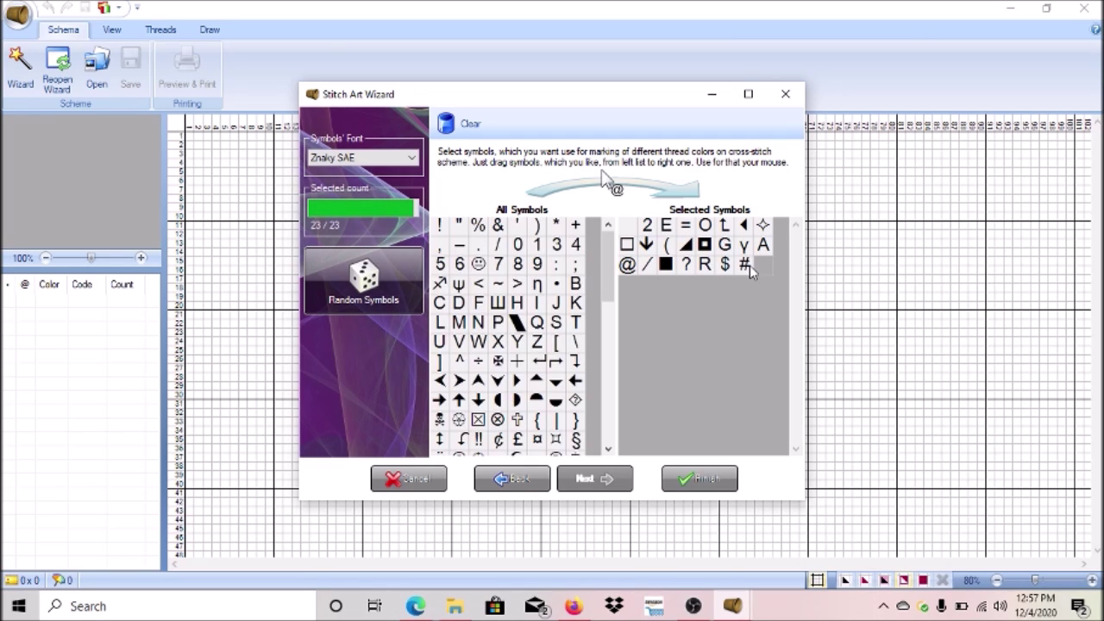
- Replace the selected symbols γ with Y and the solid black square with B, and finish the wizard to generate the chart
{"action": "left_click_drag", "start_coordinate": [748, 247], "coordinate": [748, 275]}
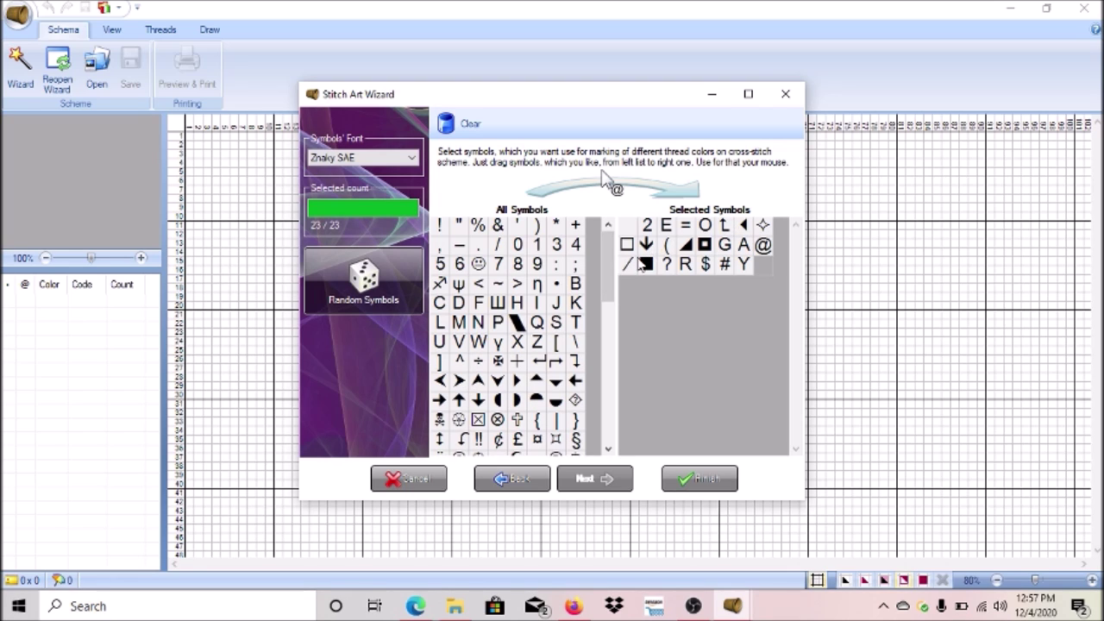
{"action": "left_click_drag", "start_coordinate": [650, 269], "coordinate": [549, 310]}
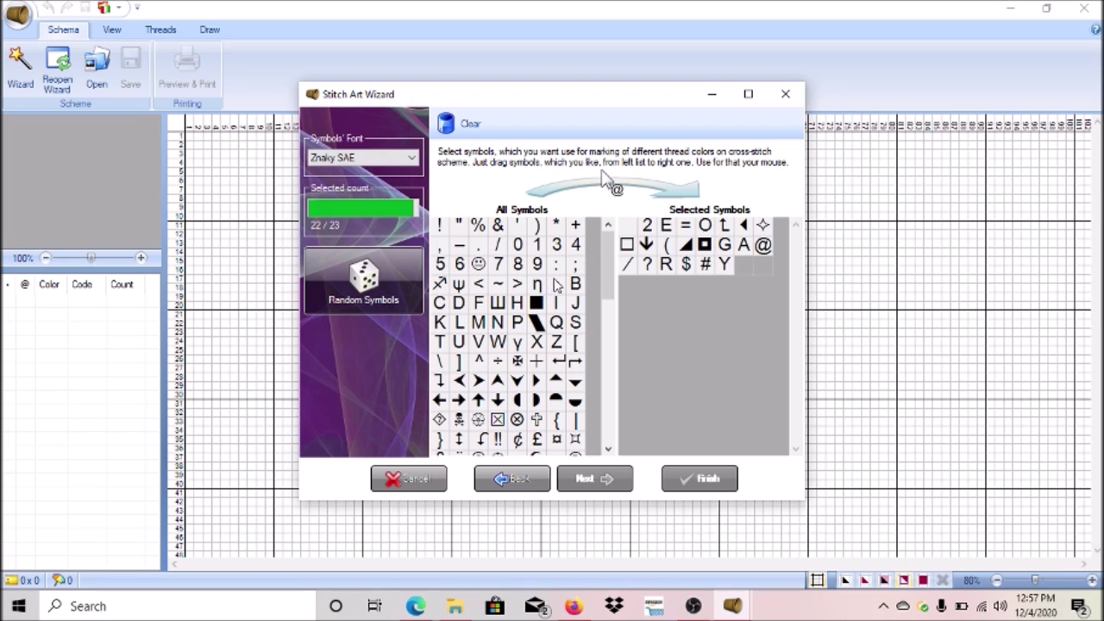
{"action": "left_click_drag", "start_coordinate": [576, 285], "coordinate": [662, 272]}
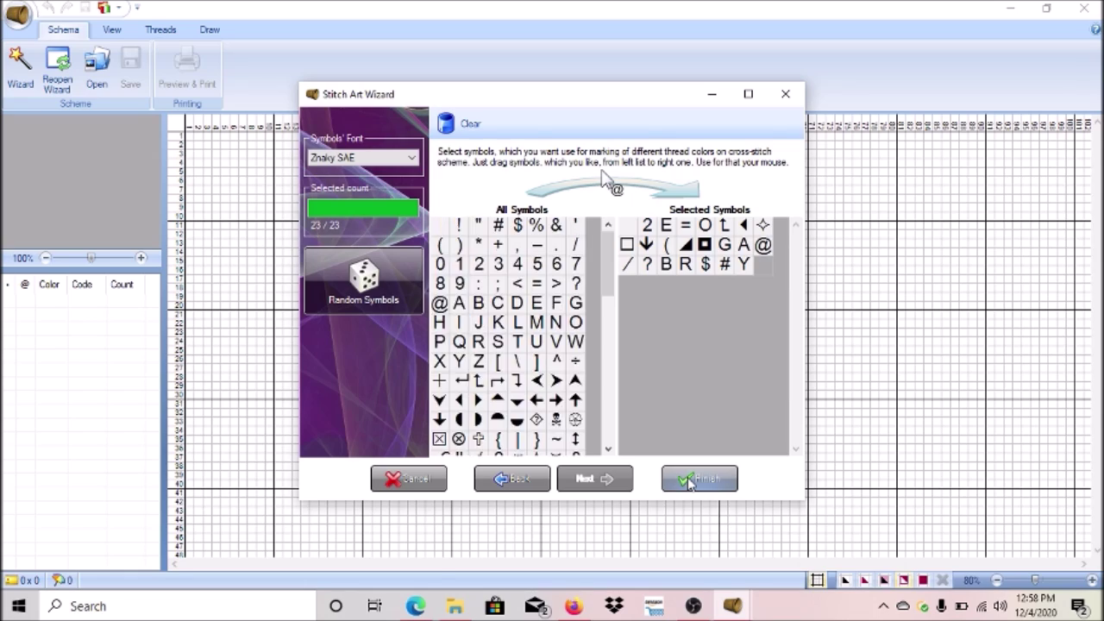
{"action": "left_click", "coordinate": [690, 482]}
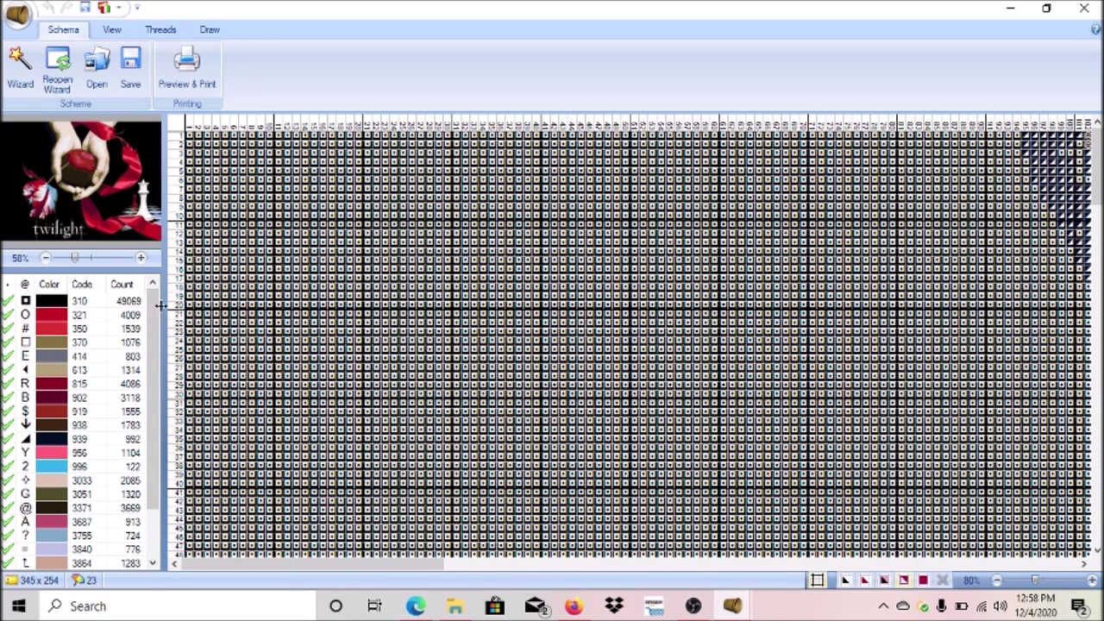
- Look through the generated chart's thread list with its symbols, colors, codes and counts, and check the available thread commands
{"action": "left_click_drag", "start_coordinate": [154, 315], "coordinate": [157, 384]}
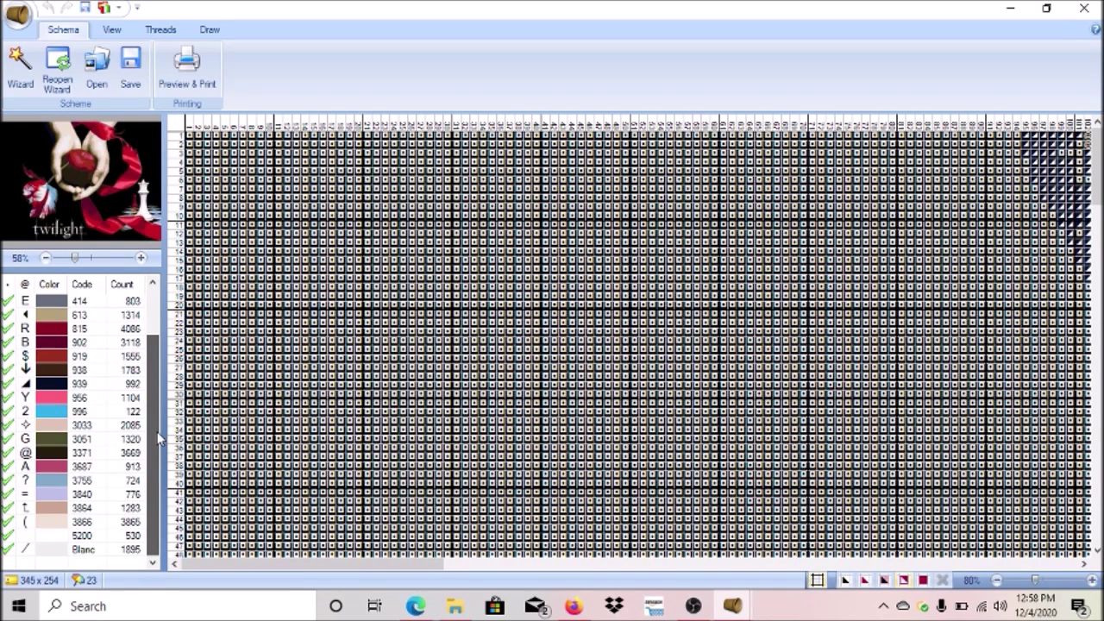
{"action": "left_click_drag", "start_coordinate": [158, 422], "coordinate": [169, 312]}
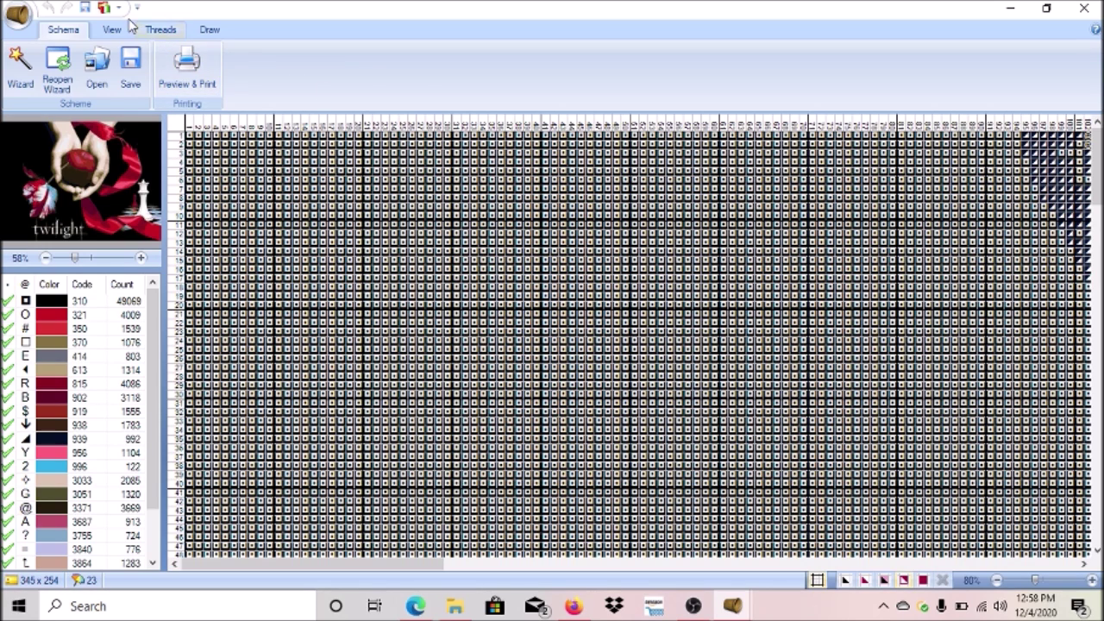
{"action": "left_click", "coordinate": [160, 31]}
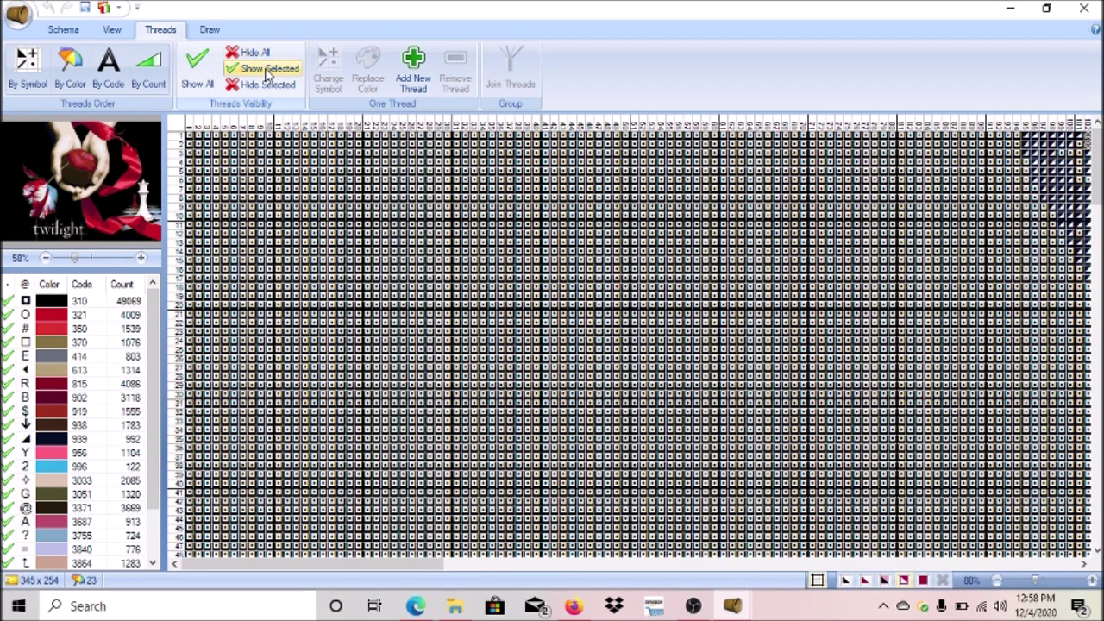
- Compare the chart with and without grid lines and leave the grid hidden
{"action": "left_click", "coordinate": [113, 29]}
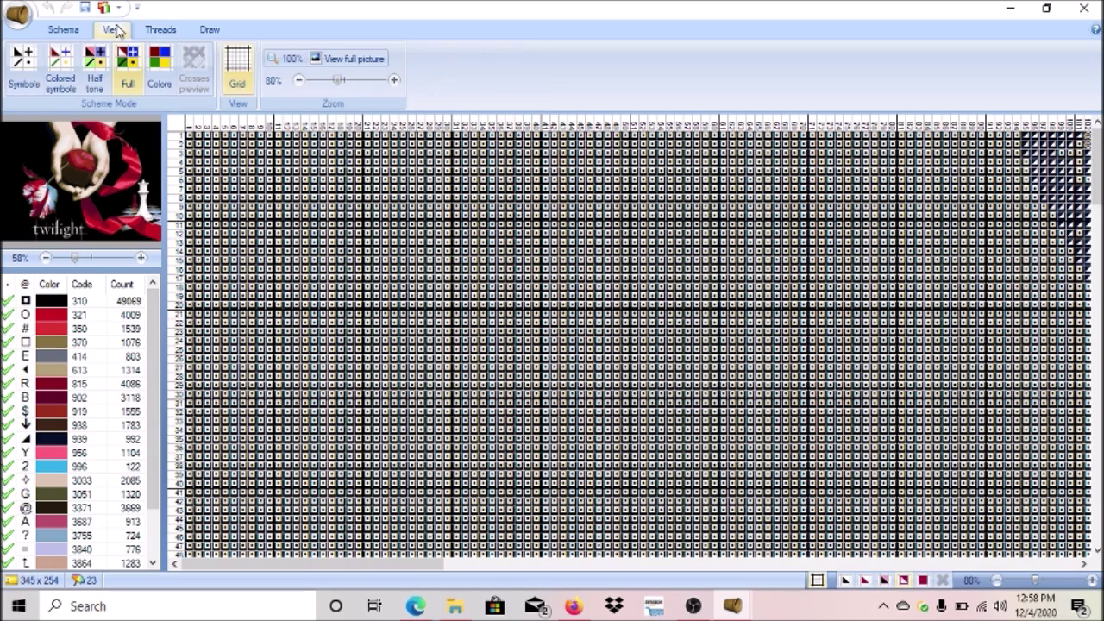
{"action": "left_click", "coordinate": [237, 80]}
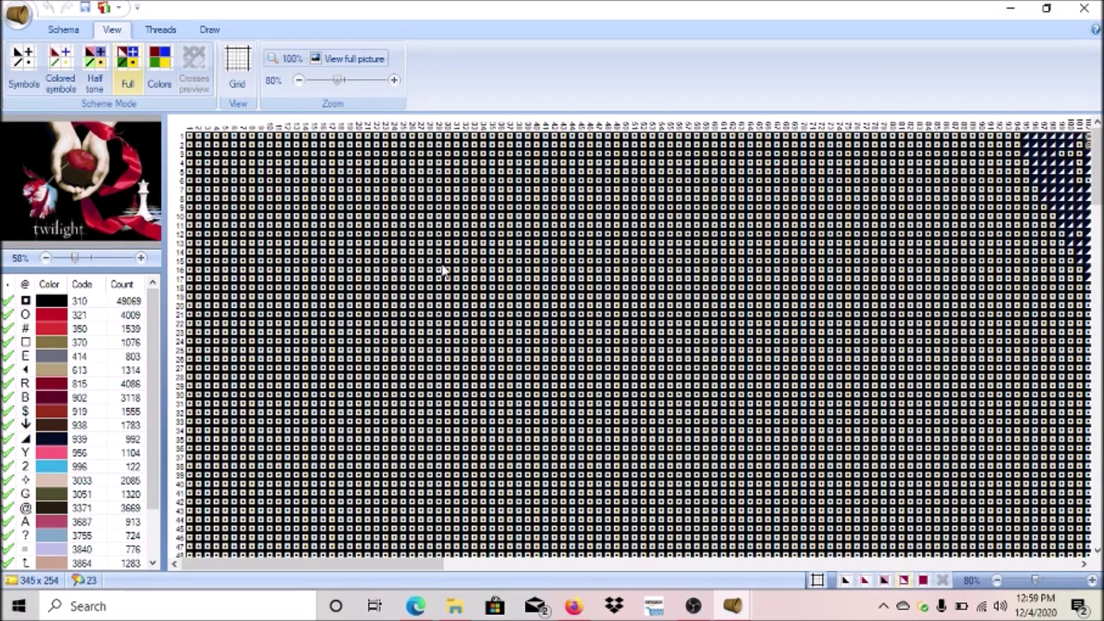
{"action": "left_click", "coordinate": [237, 79]}
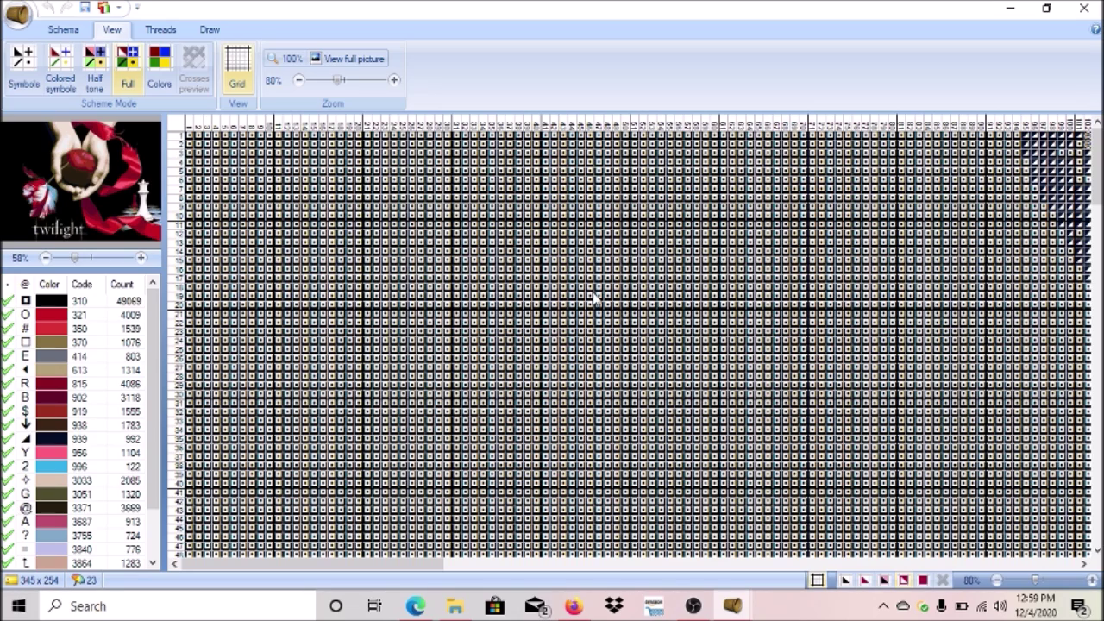
{"action": "left_click", "coordinate": [239, 59]}
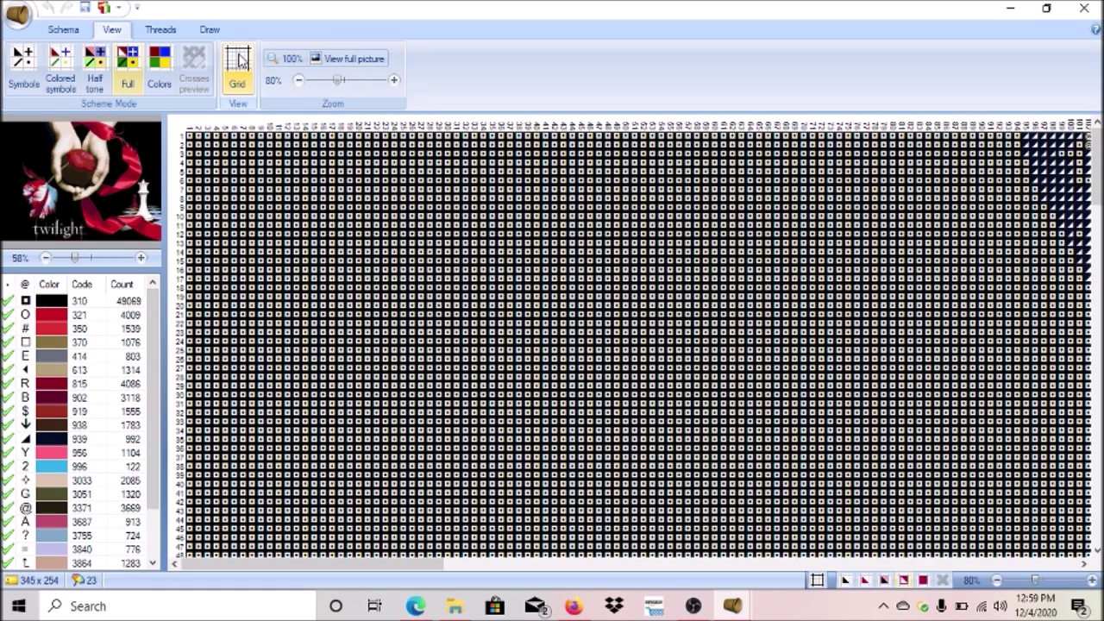
- Inspect the chart at different magnifications, from the whole picture at 10% to the individual symbols at 100%
{"action": "left_click_drag", "start_coordinate": [371, 561], "coordinate": [578, 566]}
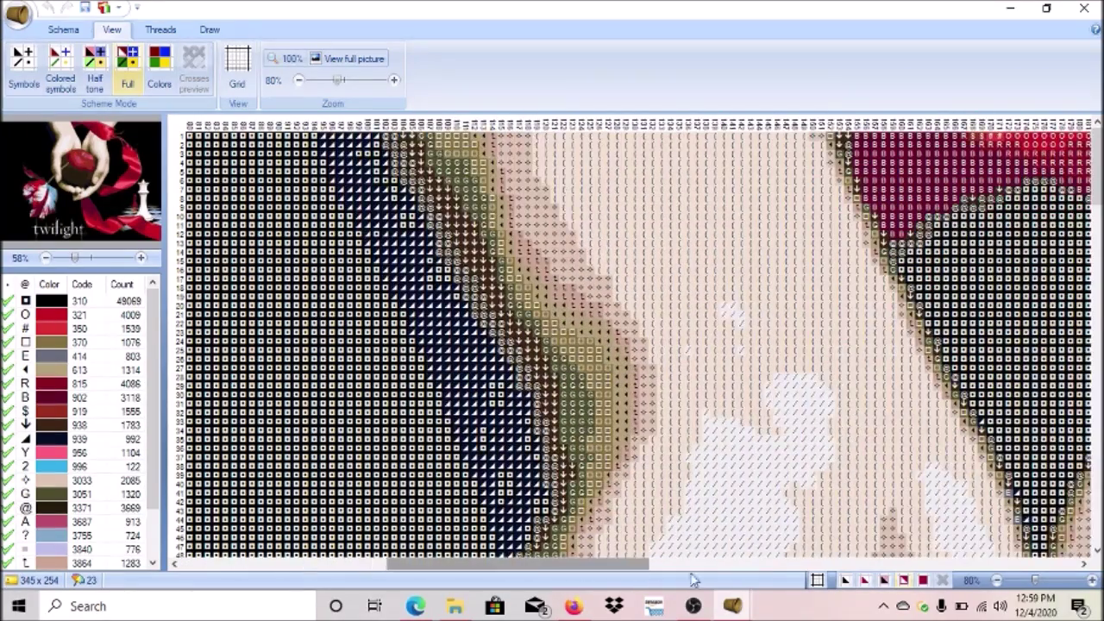
{"action": "left_click", "coordinate": [997, 582]}
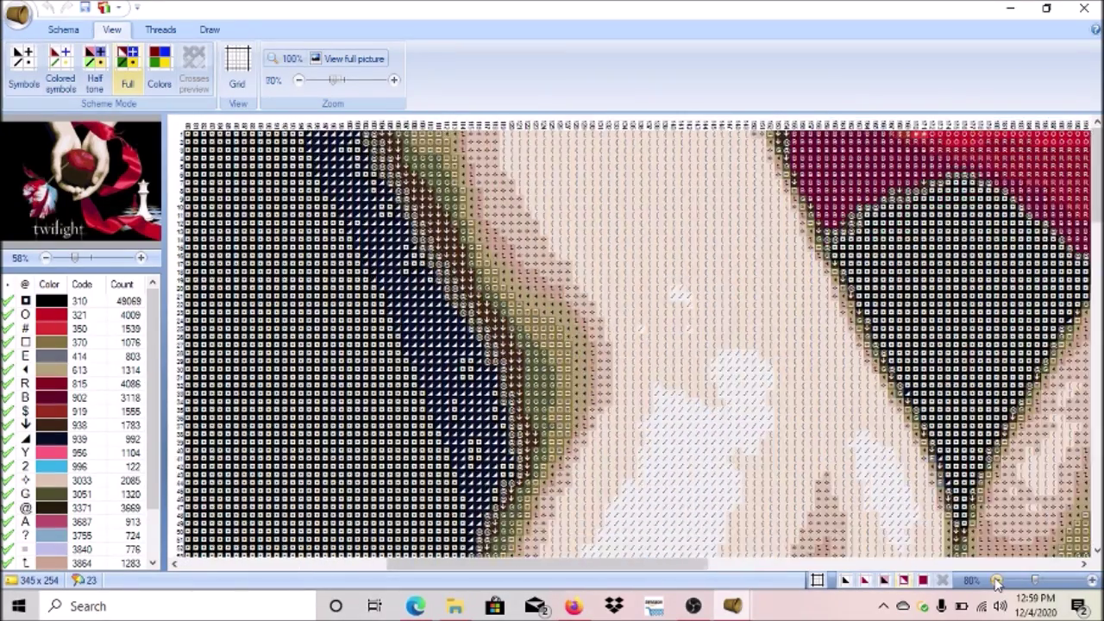
{"action": "left_click", "coordinate": [997, 582]}
{"action": "left_click", "coordinate": [997, 583]}
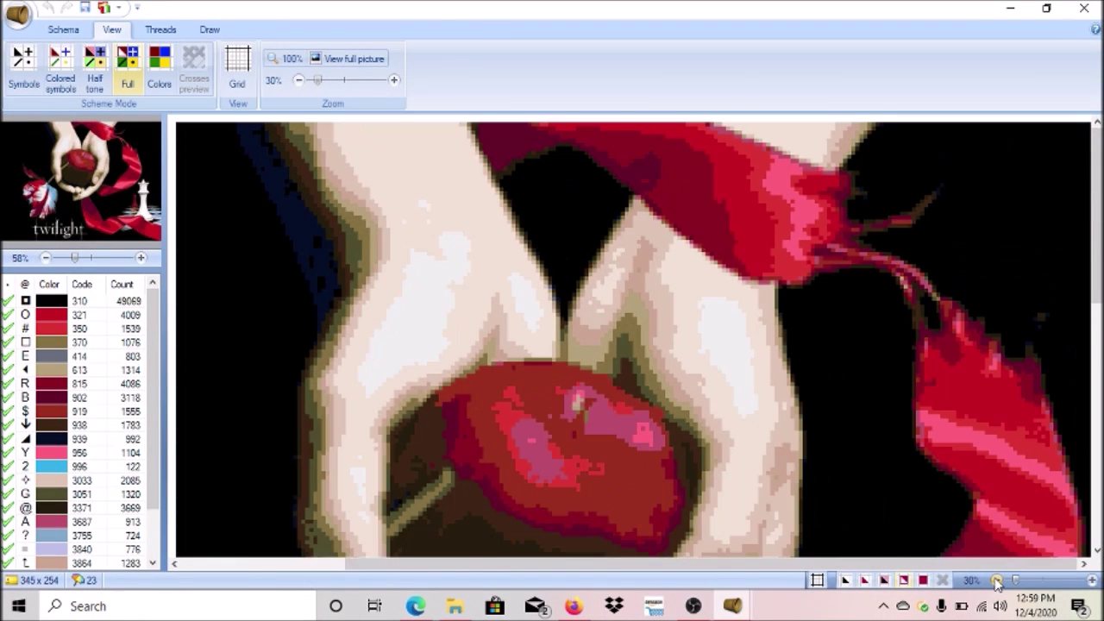
{"action": "left_click", "coordinate": [996, 583]}
{"action": "left_click", "coordinate": [996, 582]}
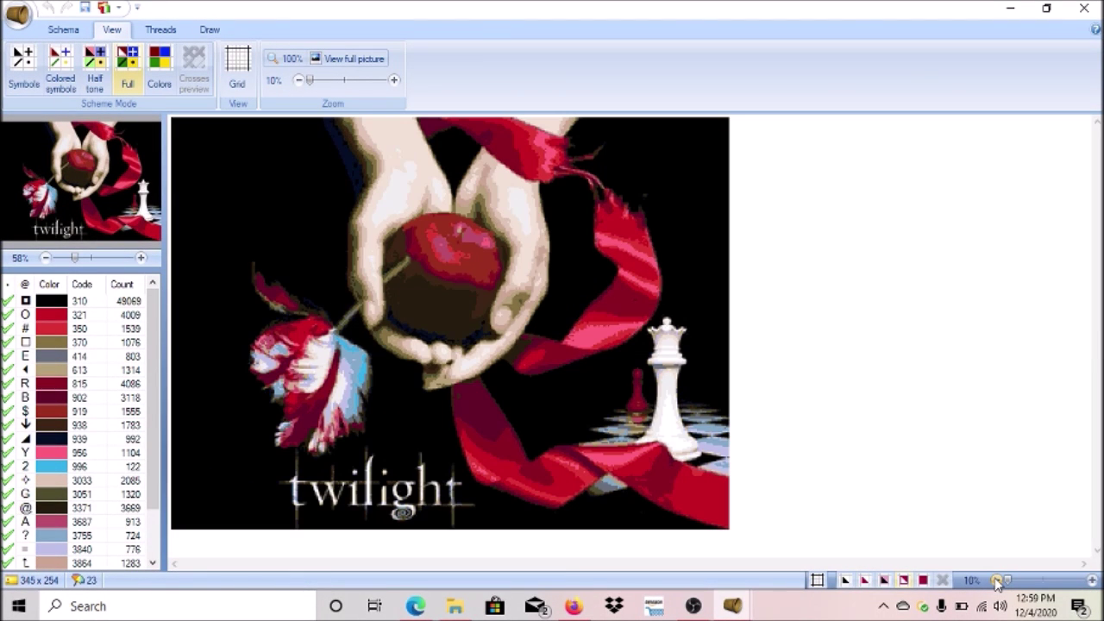
{"action": "left_click", "coordinate": [1092, 582]}
{"action": "left_click", "coordinate": [1093, 582]}
{"action": "left_click", "coordinate": [1092, 582]}
{"action": "left_click", "coordinate": [1093, 582]}
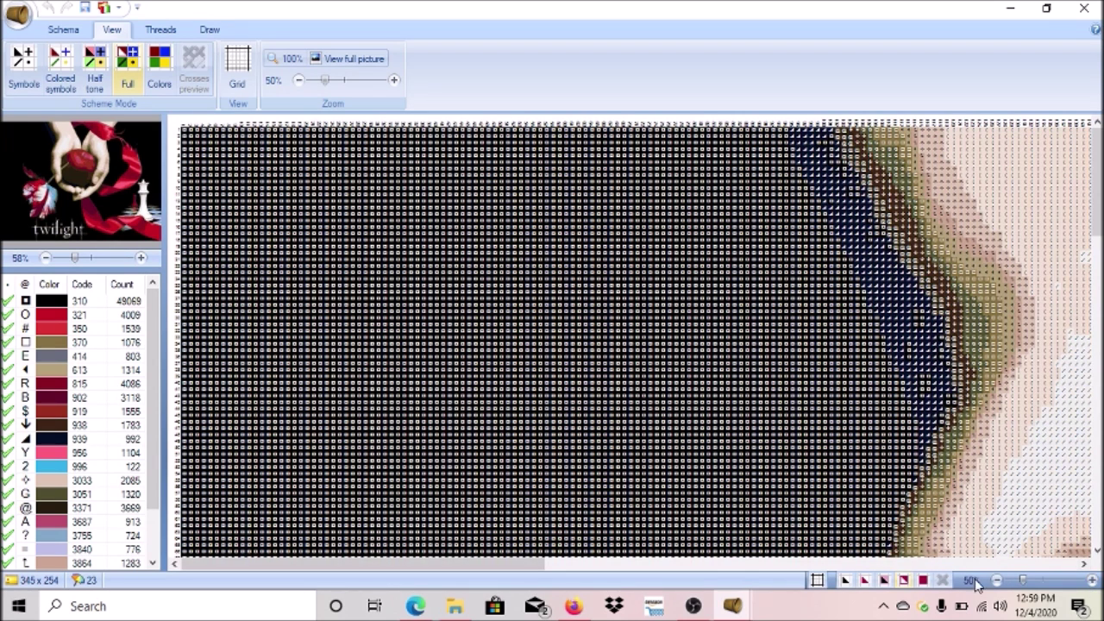
{"action": "left_click", "coordinate": [1092, 582]}
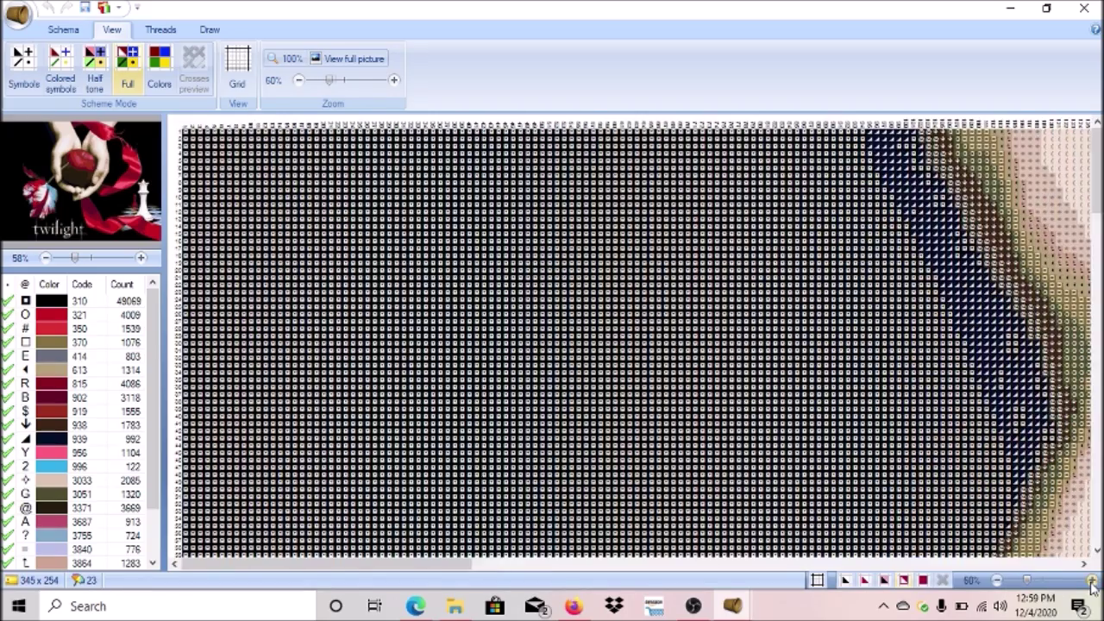
{"action": "left_click", "coordinate": [1092, 582]}
{"action": "left_click", "coordinate": [1092, 582]}
{"action": "left_click", "coordinate": [1092, 583]}
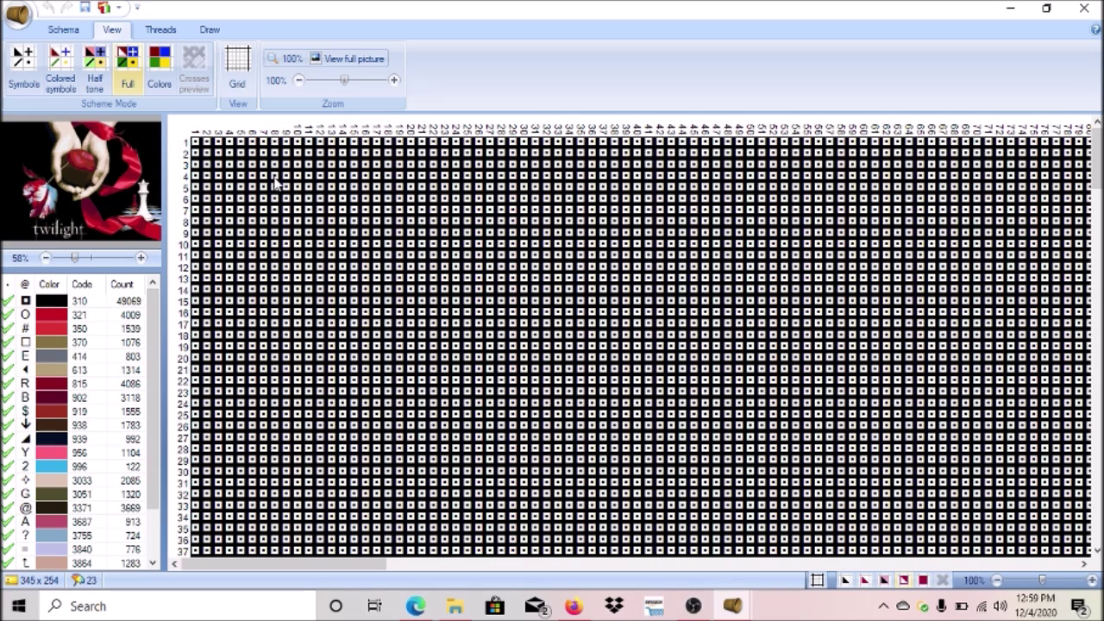
- Change the chart symbol of the black thread 310 to the letter P
{"action": "left_click", "coordinate": [56, 303]}
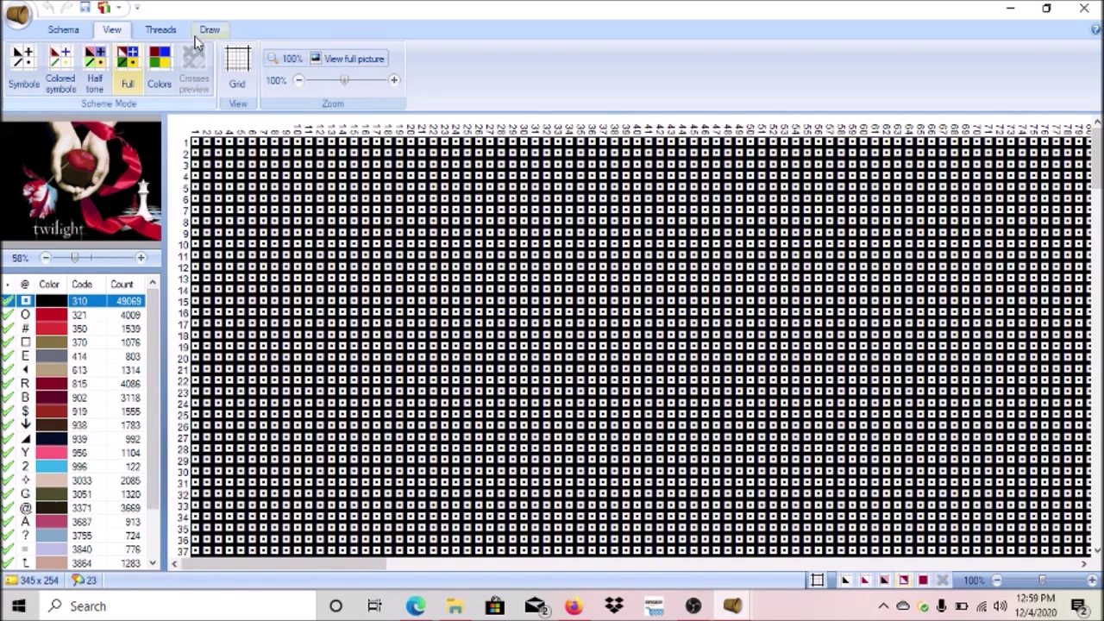
{"action": "left_click", "coordinate": [160, 30]}
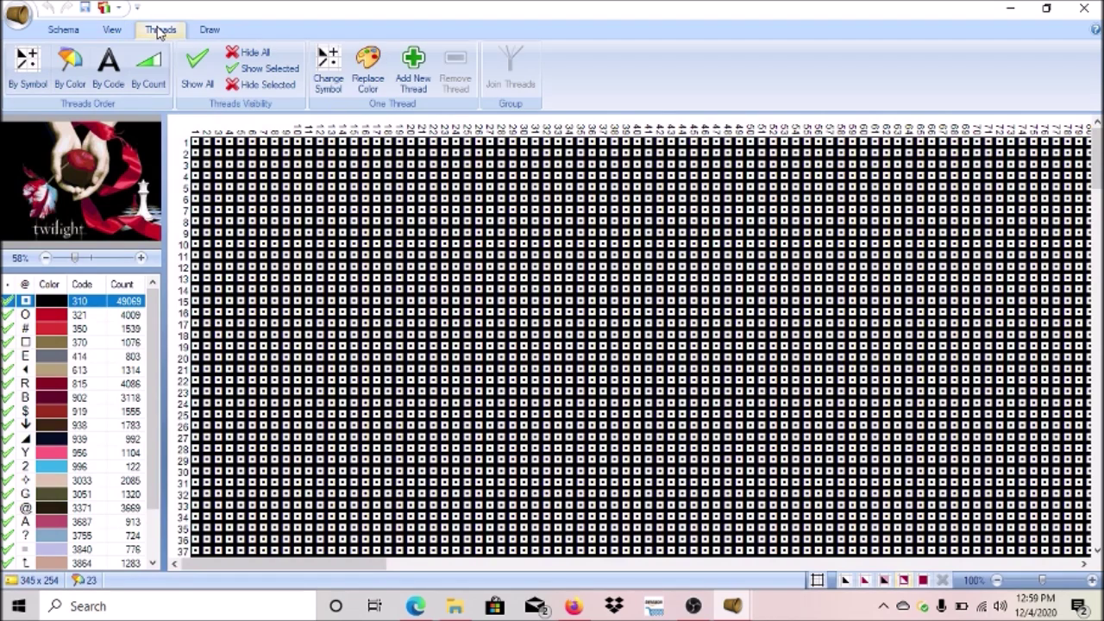
{"action": "left_click", "coordinate": [329, 71]}
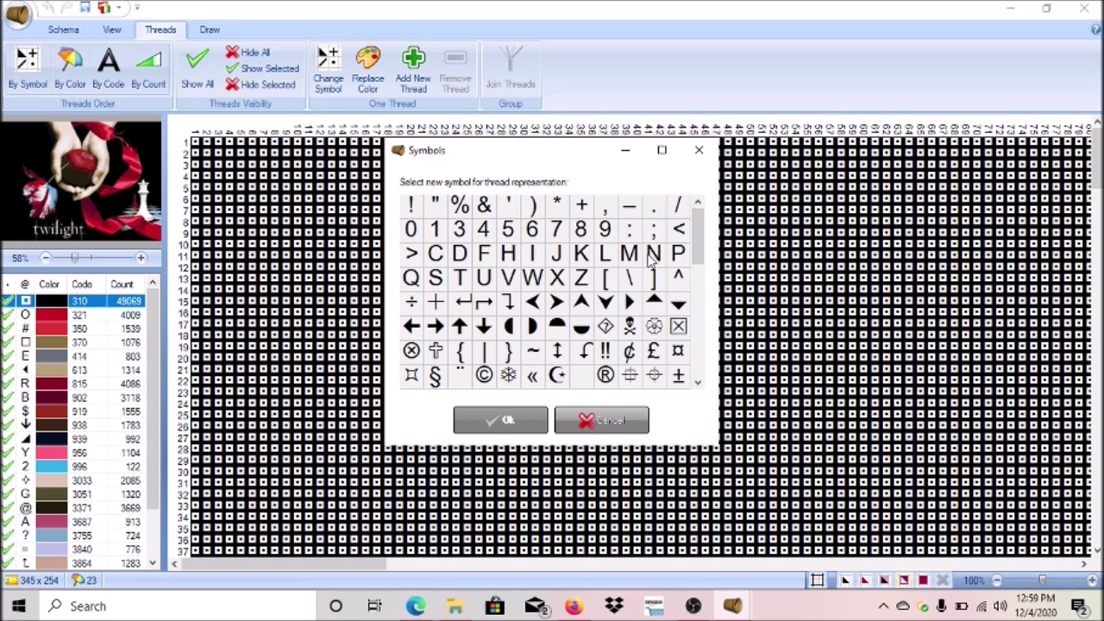
{"action": "left_click", "coordinate": [680, 256]}
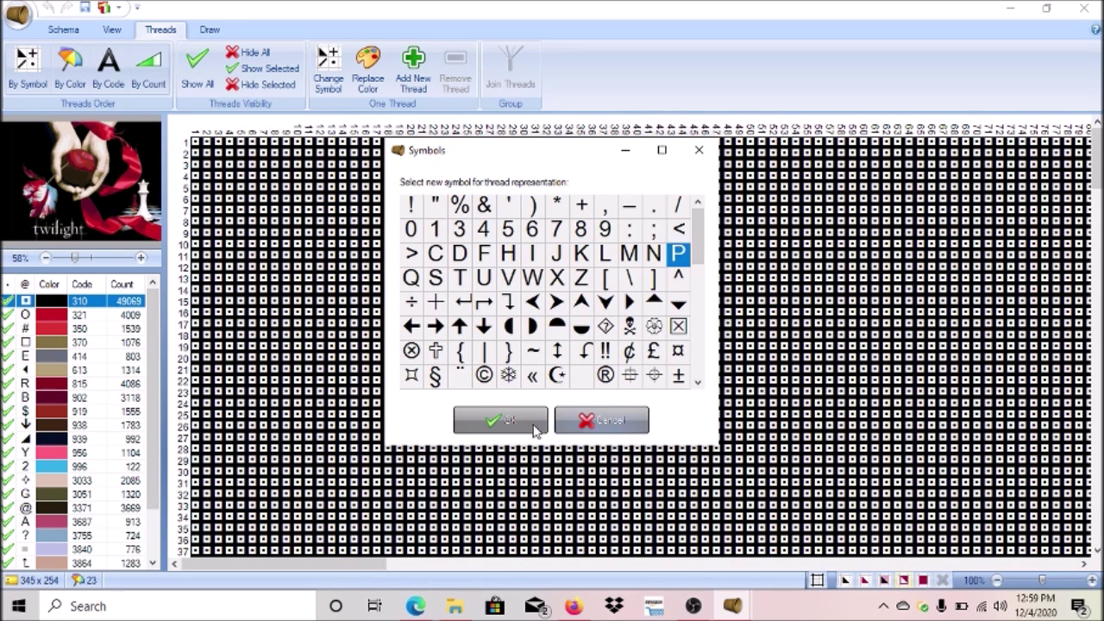
{"action": "left_click", "coordinate": [499, 421]}
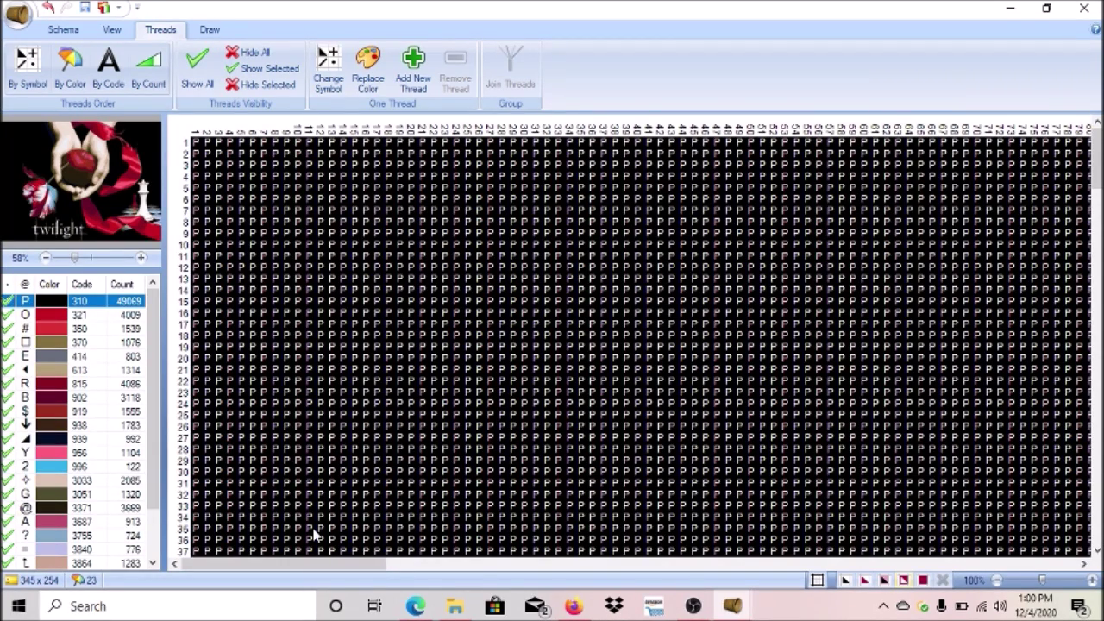
- Assign the ® symbol to the white thread 5200, which has a blank symbol
{"action": "left_click_drag", "start_coordinate": [315, 564], "coordinate": [536, 566]}
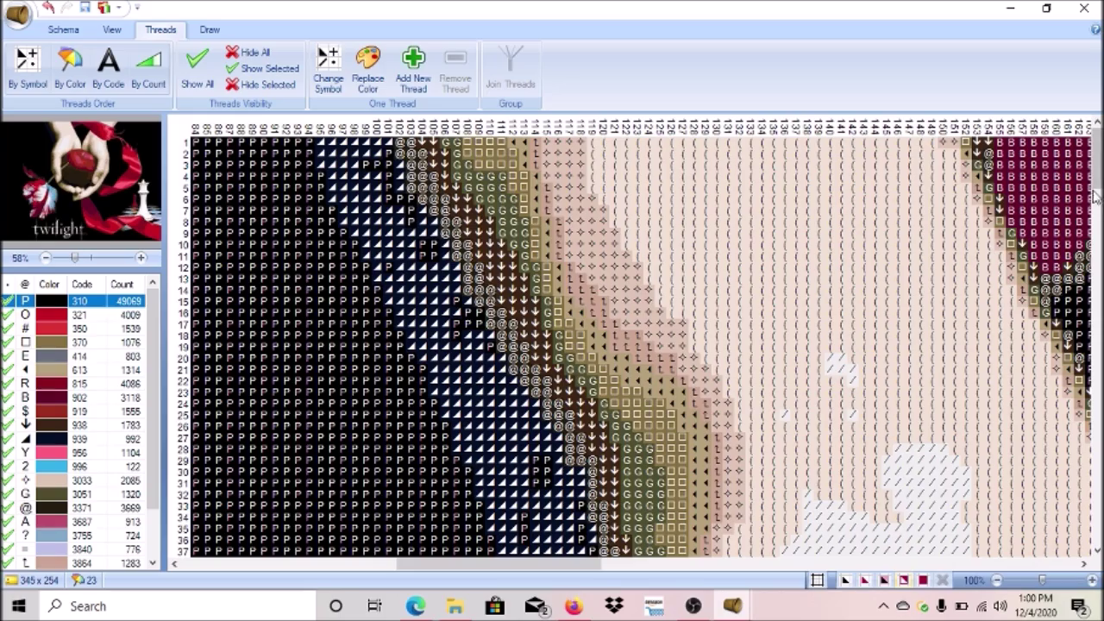
{"action": "left_click_drag", "start_coordinate": [1096, 170], "coordinate": [1094, 210]}
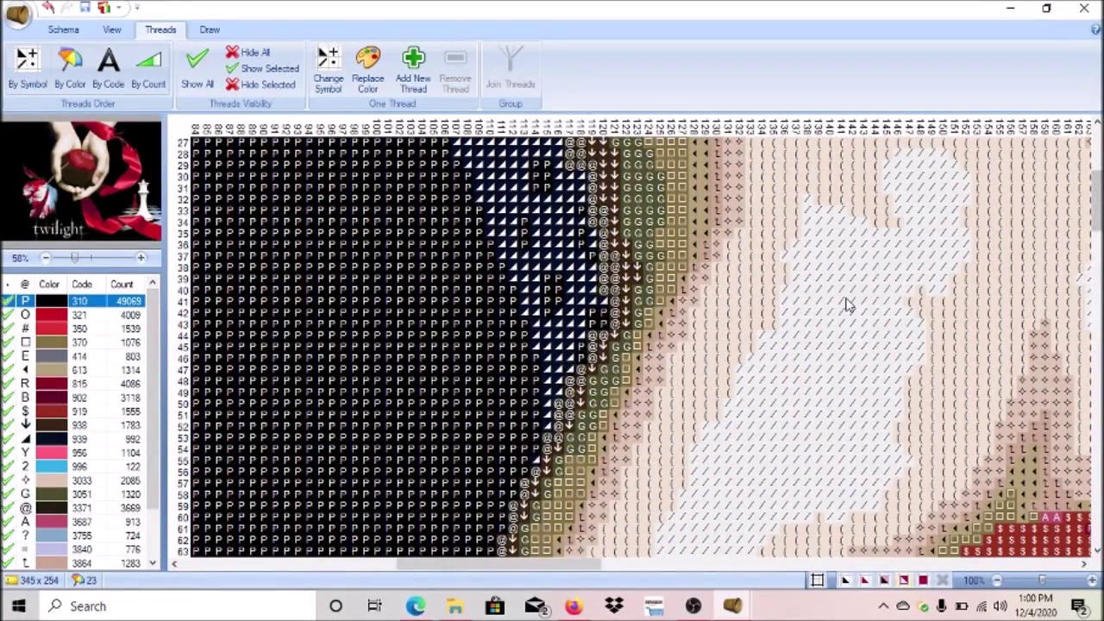
{"action": "left_click_drag", "start_coordinate": [153, 426], "coordinate": [157, 467]}
{"action": "left_click_drag", "start_coordinate": [56, 549], "coordinate": [52, 545]}
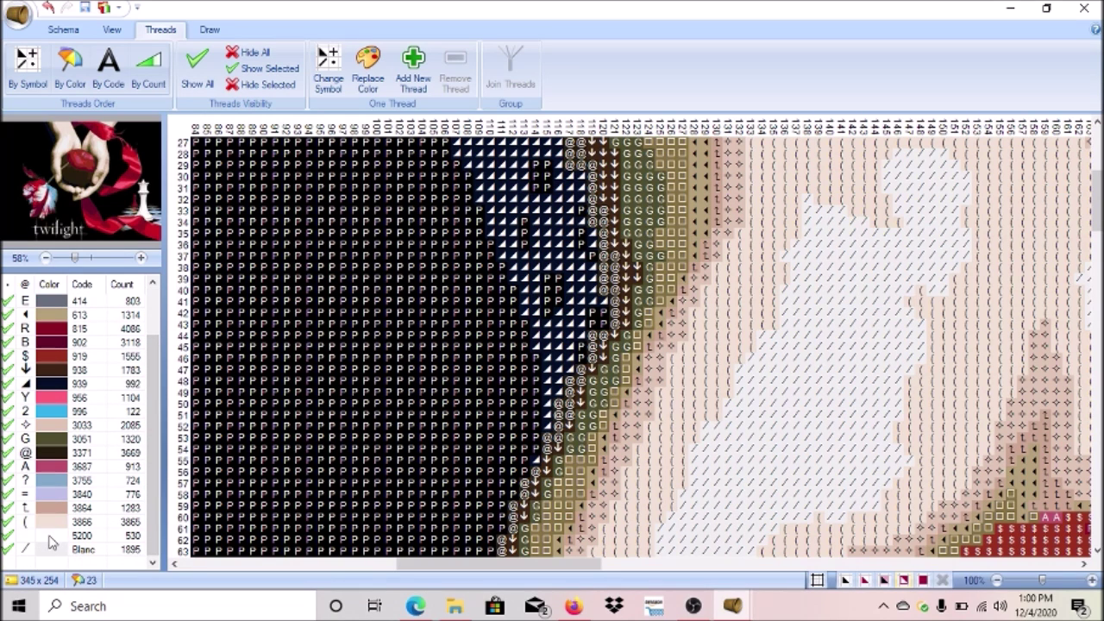
{"action": "left_click", "coordinate": [49, 537]}
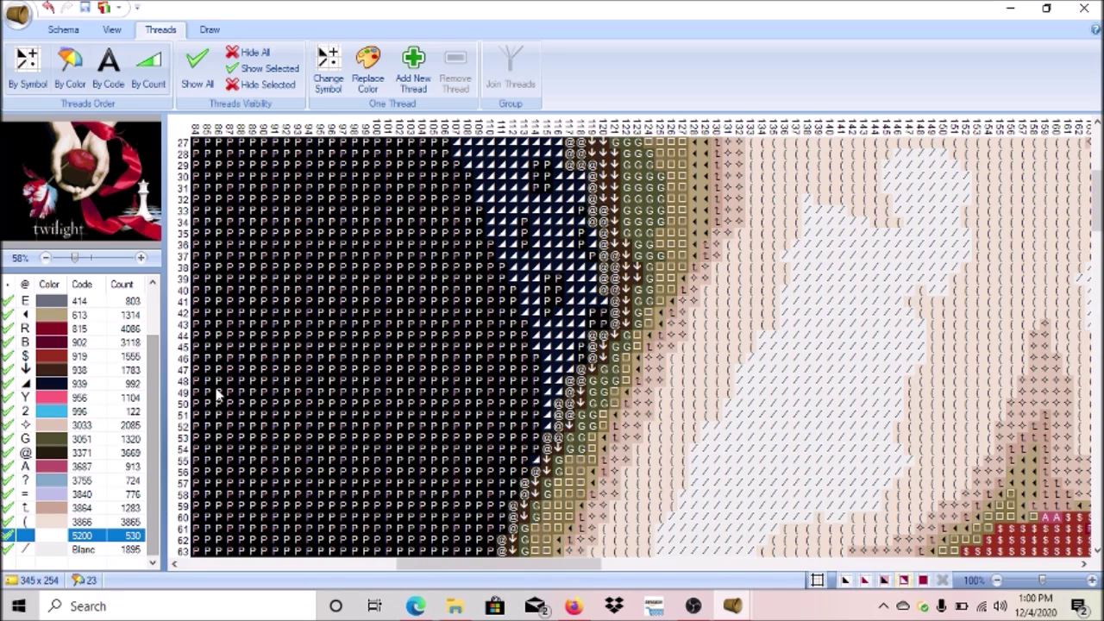
{"action": "left_click_drag", "start_coordinate": [1098, 198], "coordinate": [1098, 509]}
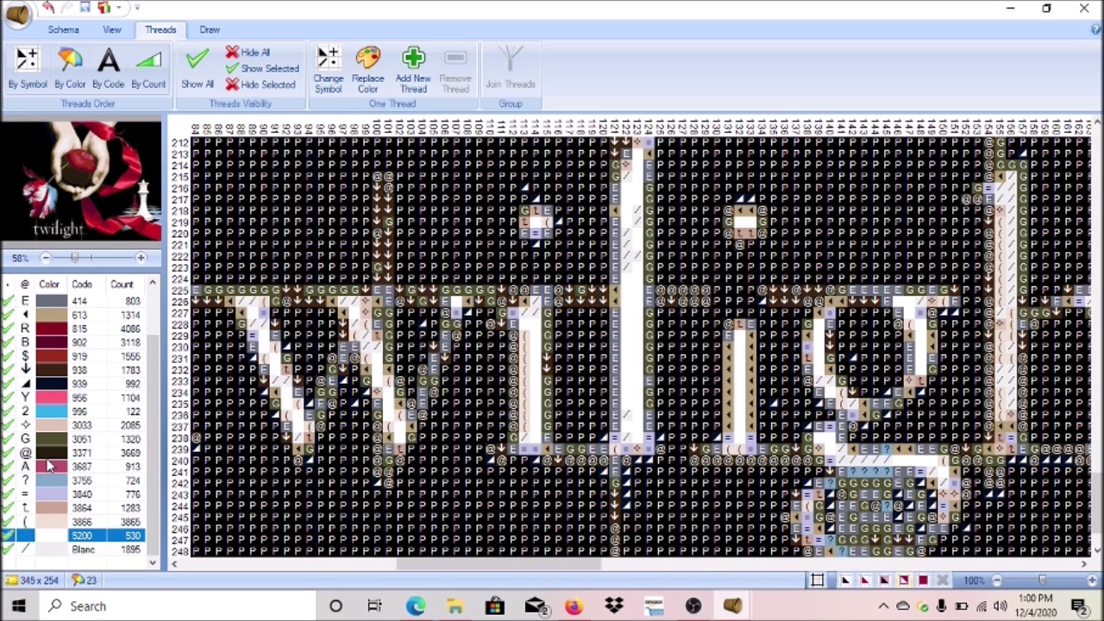
{"action": "left_click", "coordinate": [332, 67]}
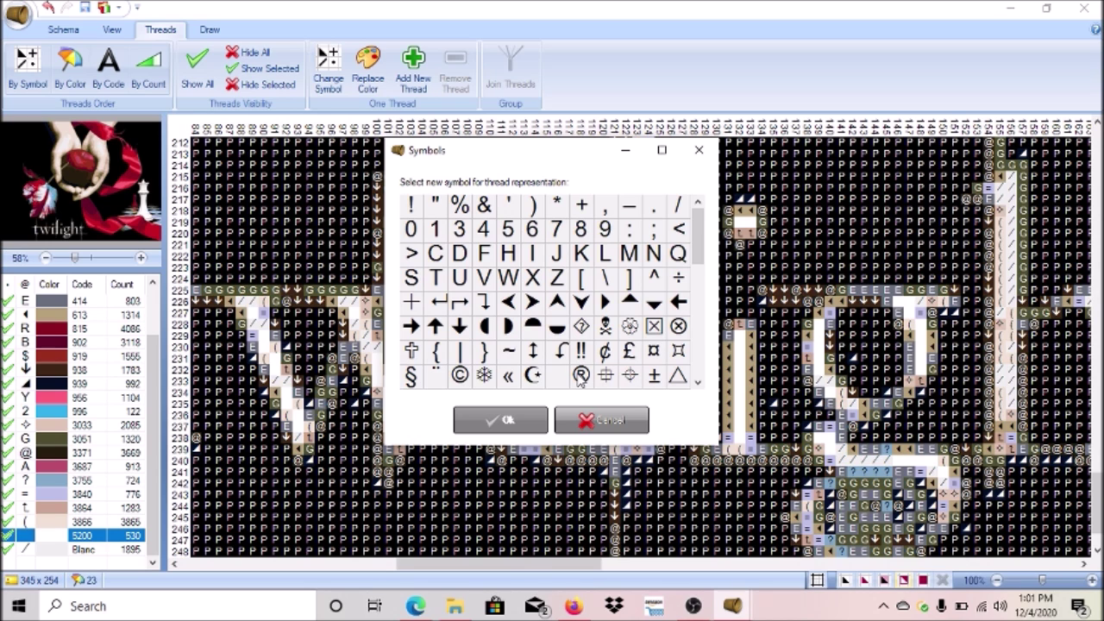
{"action": "left_click", "coordinate": [580, 378]}
{"action": "left_click", "coordinate": [504, 421]}
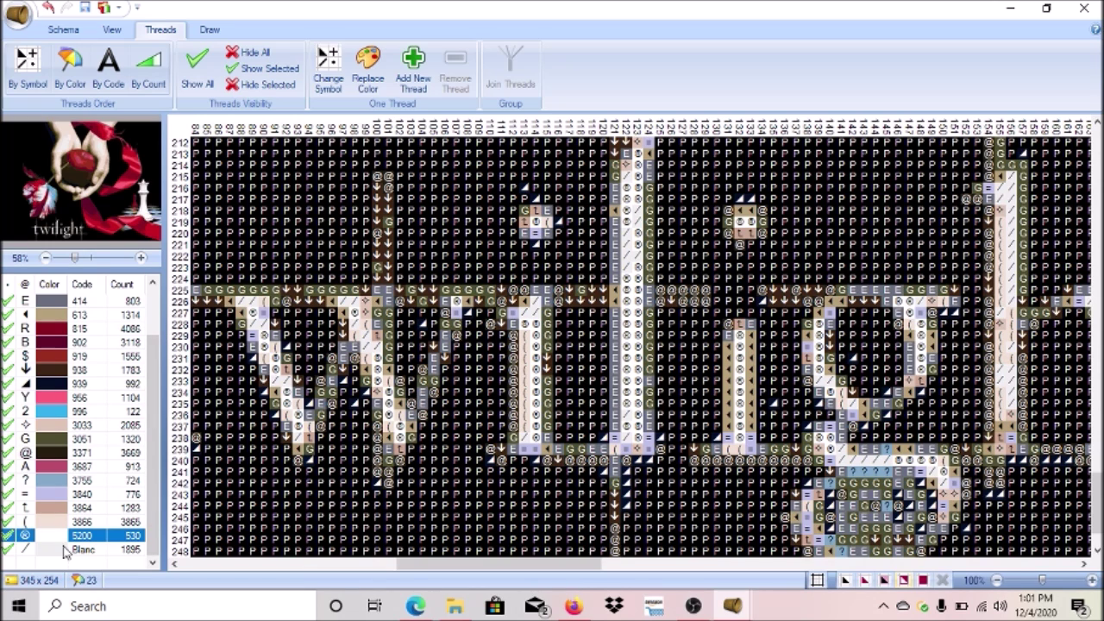
- Change the chart symbol of the Blanc thread to the number 3
{"action": "left_click", "coordinate": [33, 553]}
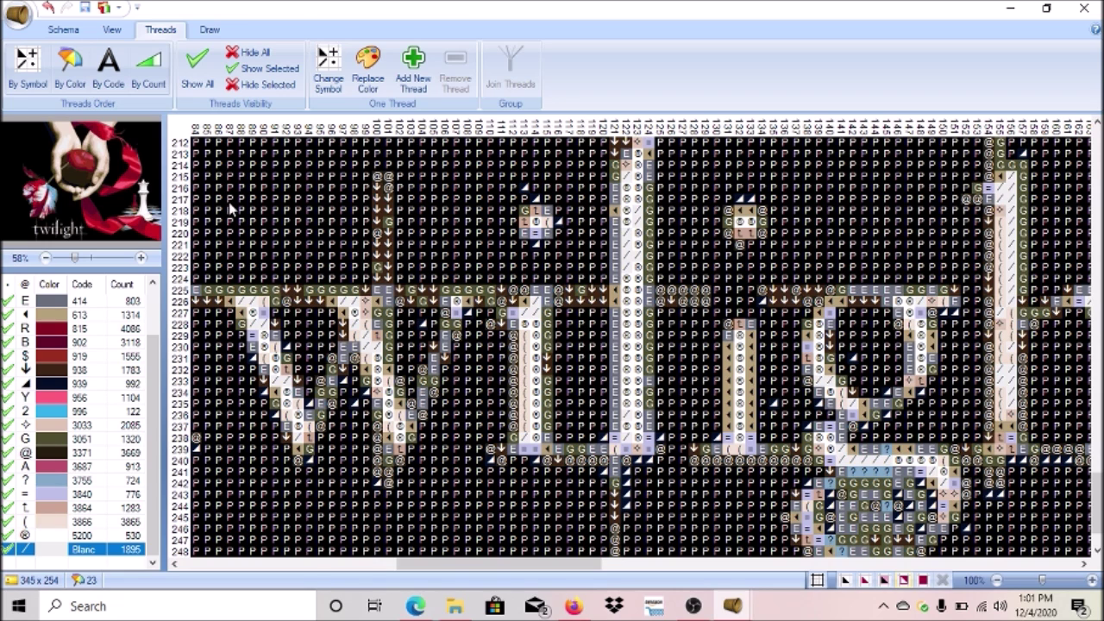
{"action": "left_click", "coordinate": [328, 76]}
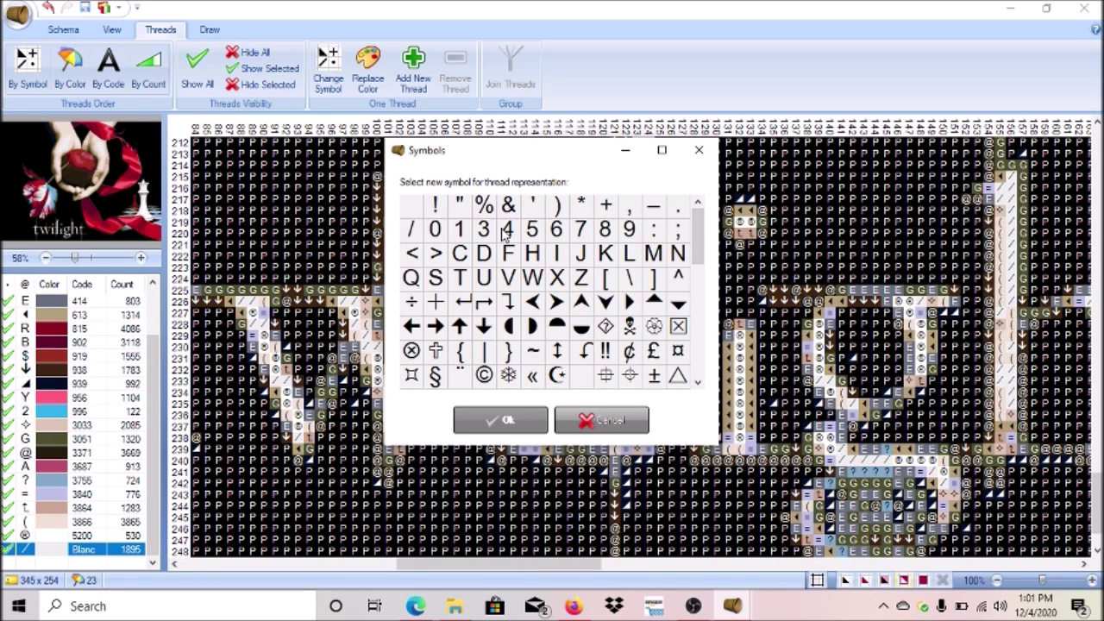
{"action": "left_click", "coordinate": [485, 231]}
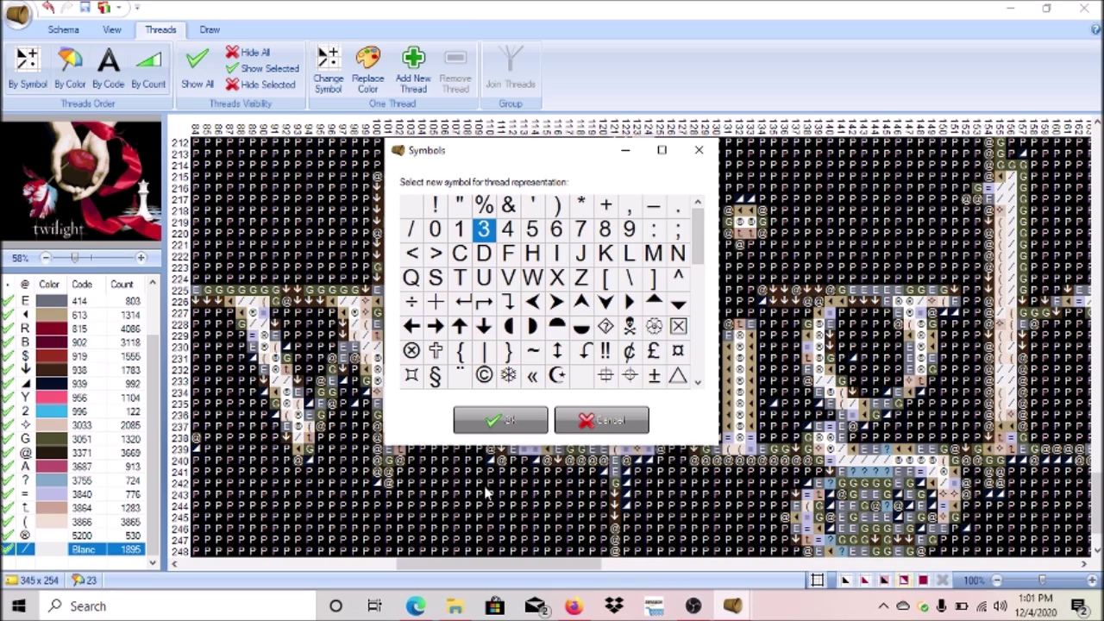
{"action": "left_click", "coordinate": [509, 422]}
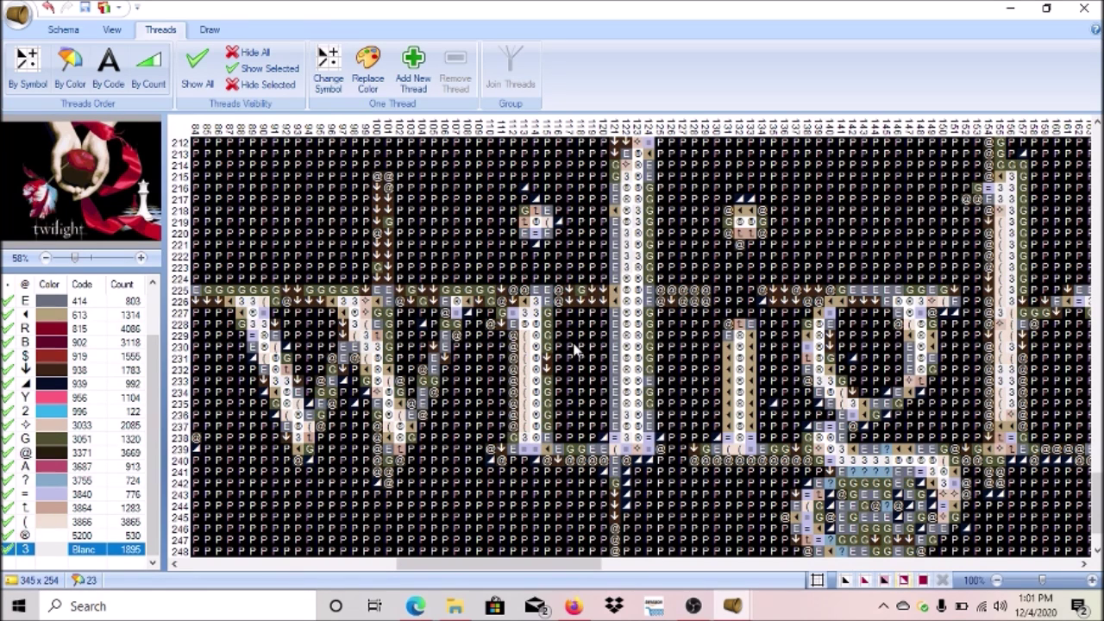
- Examine the new symbols at 130% across the title lettering, ribbon and chess piece, and return the chart to 100%
{"action": "left_click", "coordinate": [1093, 581]}
{"action": "left_click", "coordinate": [1093, 582]}
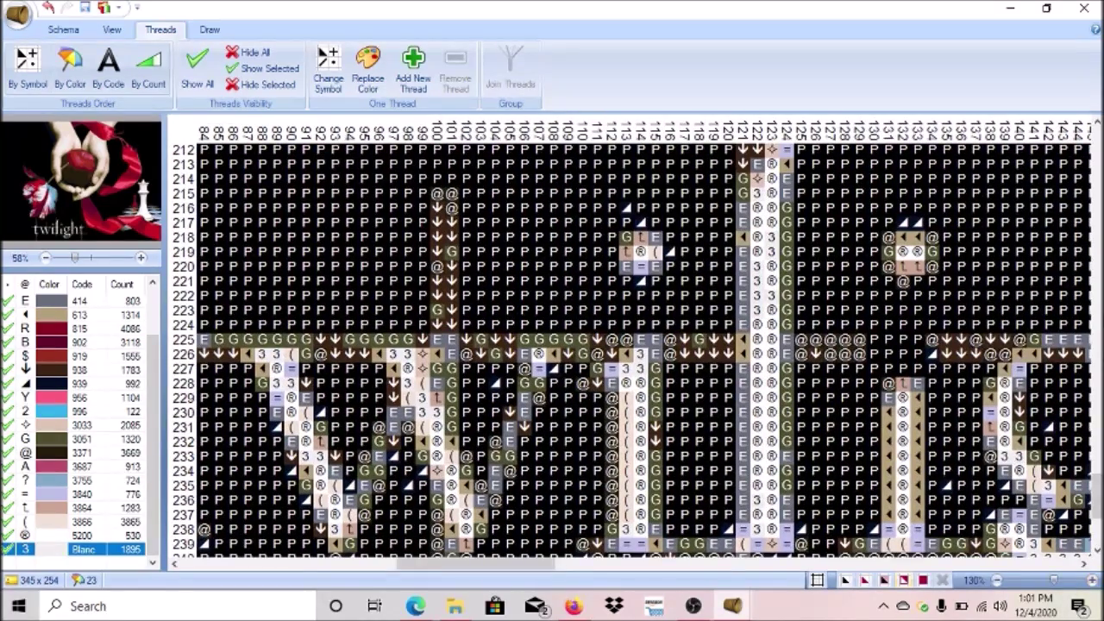
{"action": "scroll", "coordinate": [1097, 509], "scroll_direction": "down", "scroll_amount": 4}
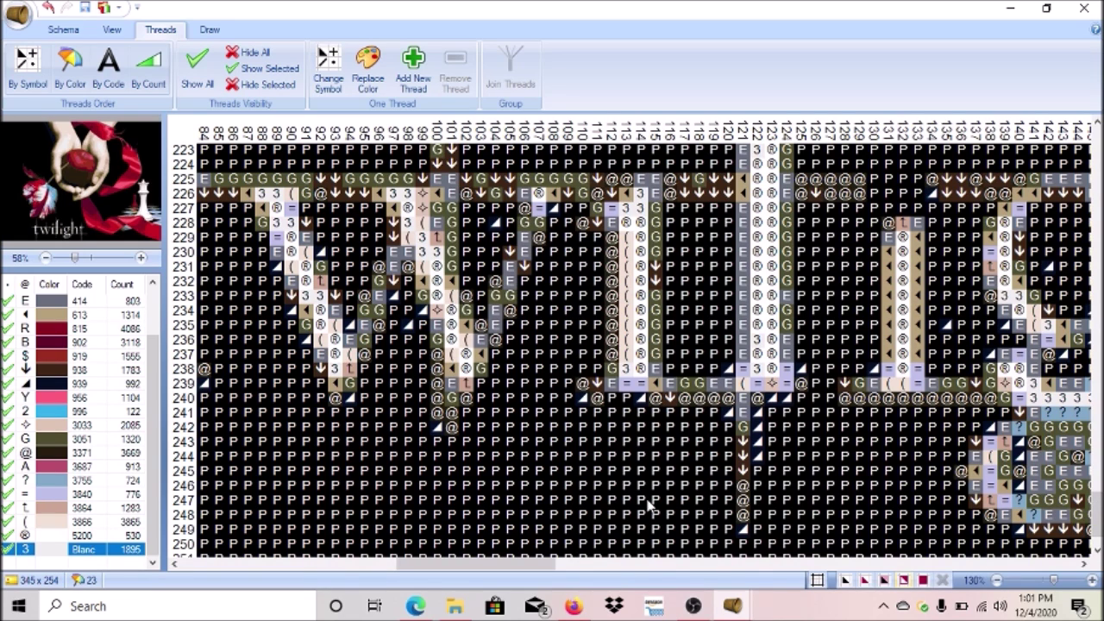
{"action": "left_click_drag", "start_coordinate": [596, 566], "coordinate": [962, 559]}
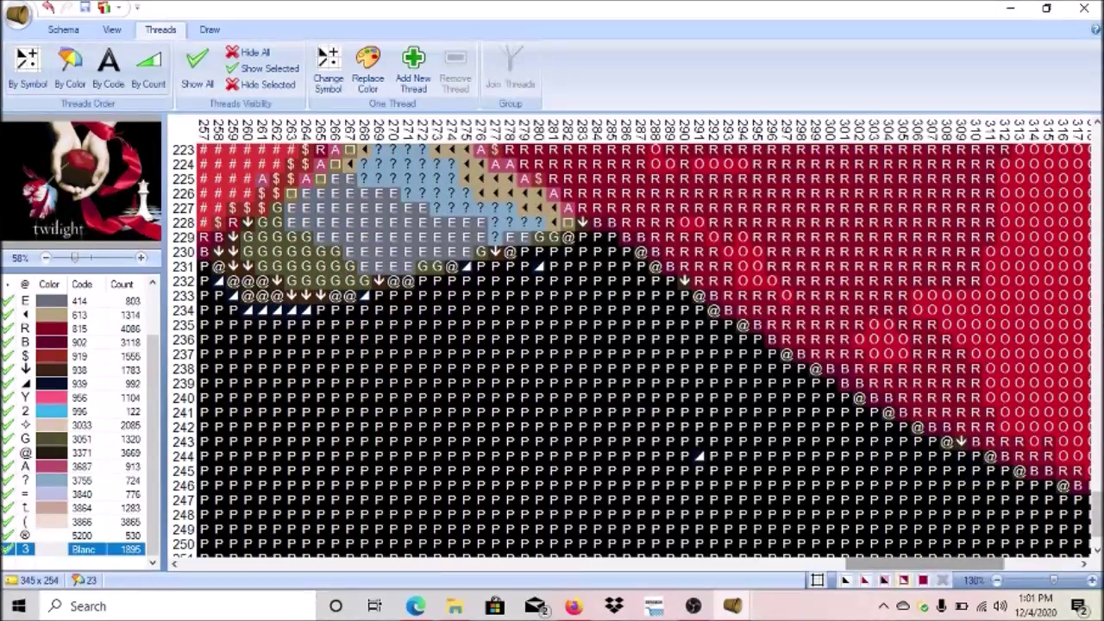
{"action": "left_click_drag", "start_coordinate": [1098, 507], "coordinate": [1097, 382]}
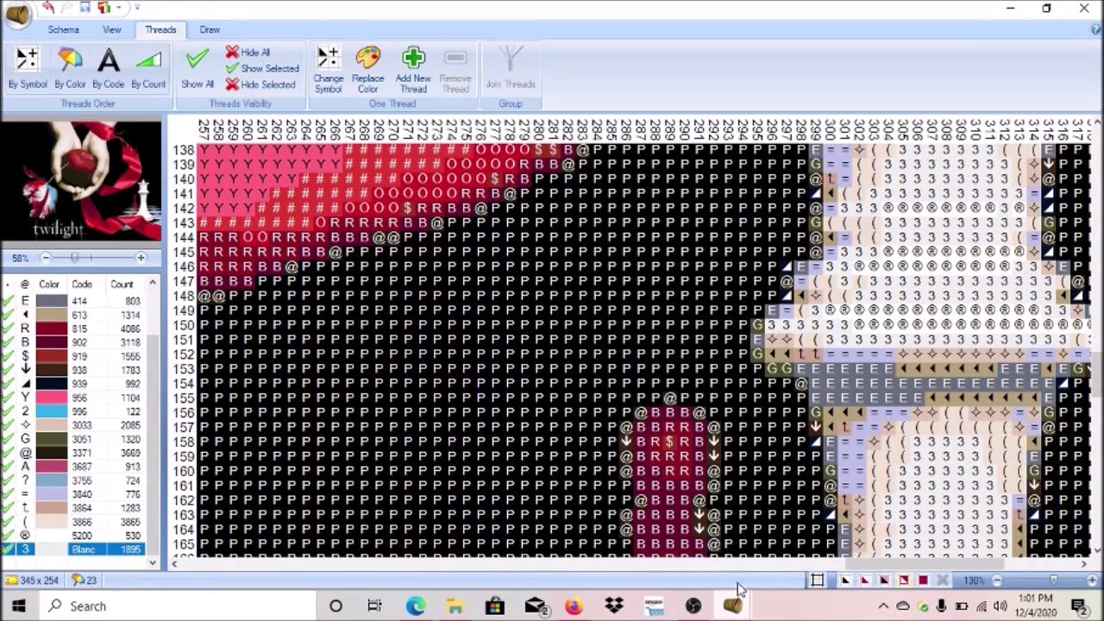
{"action": "left_click_drag", "start_coordinate": [927, 563], "coordinate": [987, 559]}
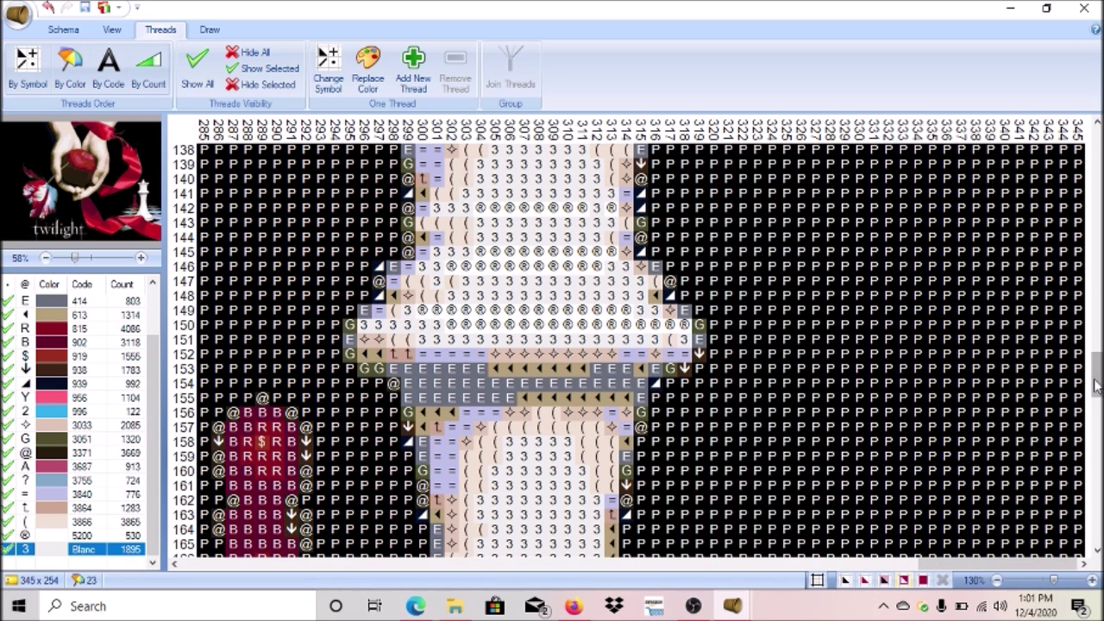
{"action": "left_click_drag", "start_coordinate": [1097, 377], "coordinate": [1097, 347]}
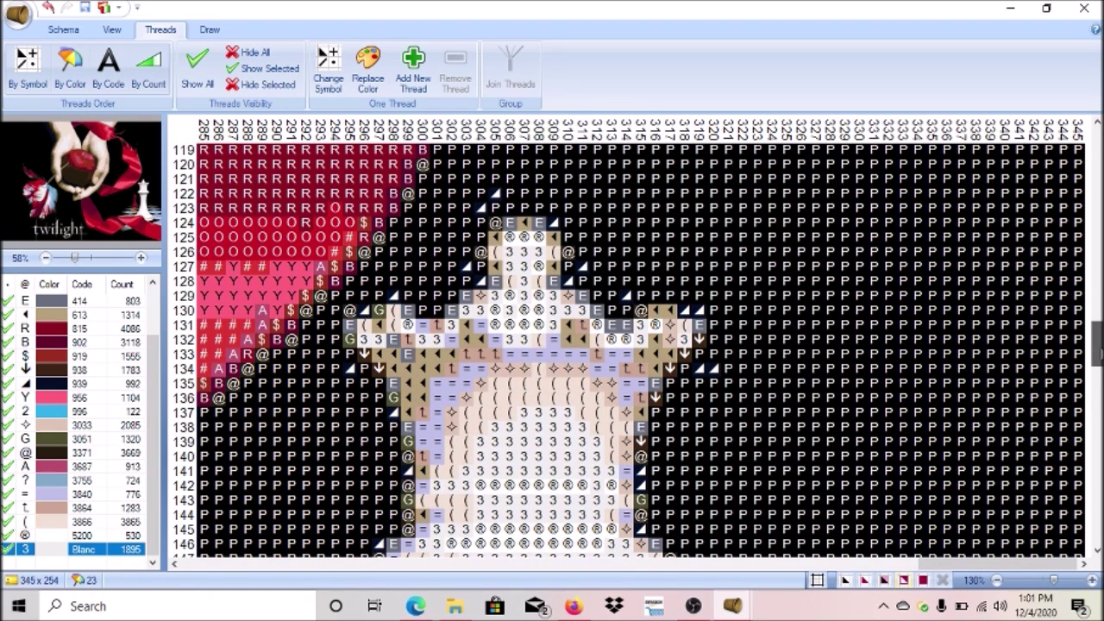
{"action": "left_click_drag", "start_coordinate": [1098, 336], "coordinate": [1098, 380]}
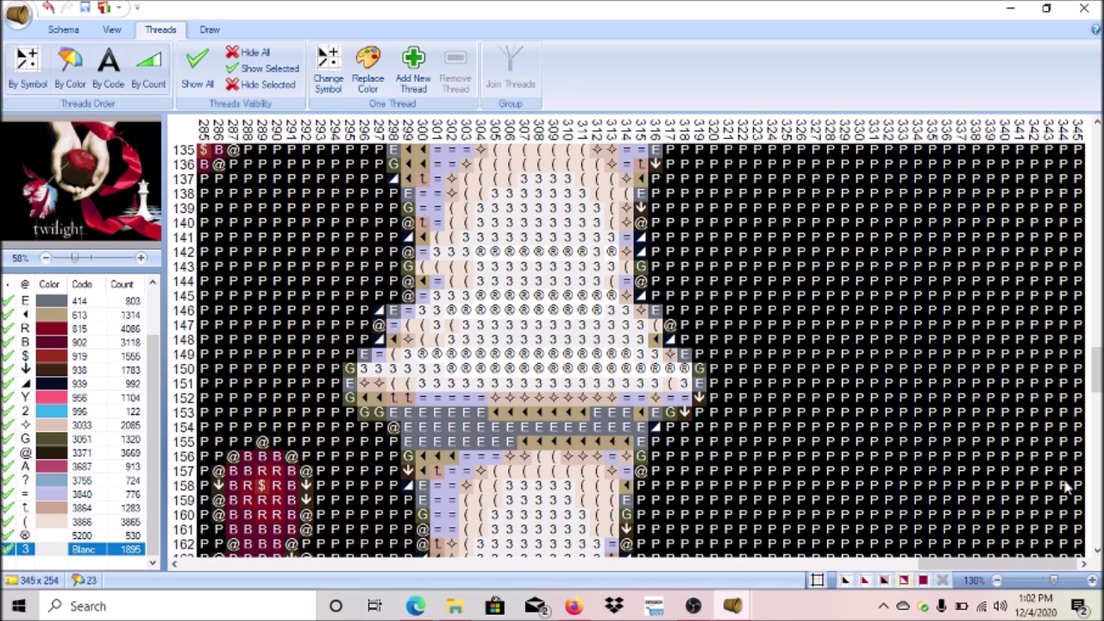
{"action": "left_click", "coordinate": [998, 582]}
{"action": "left_click", "coordinate": [998, 581]}
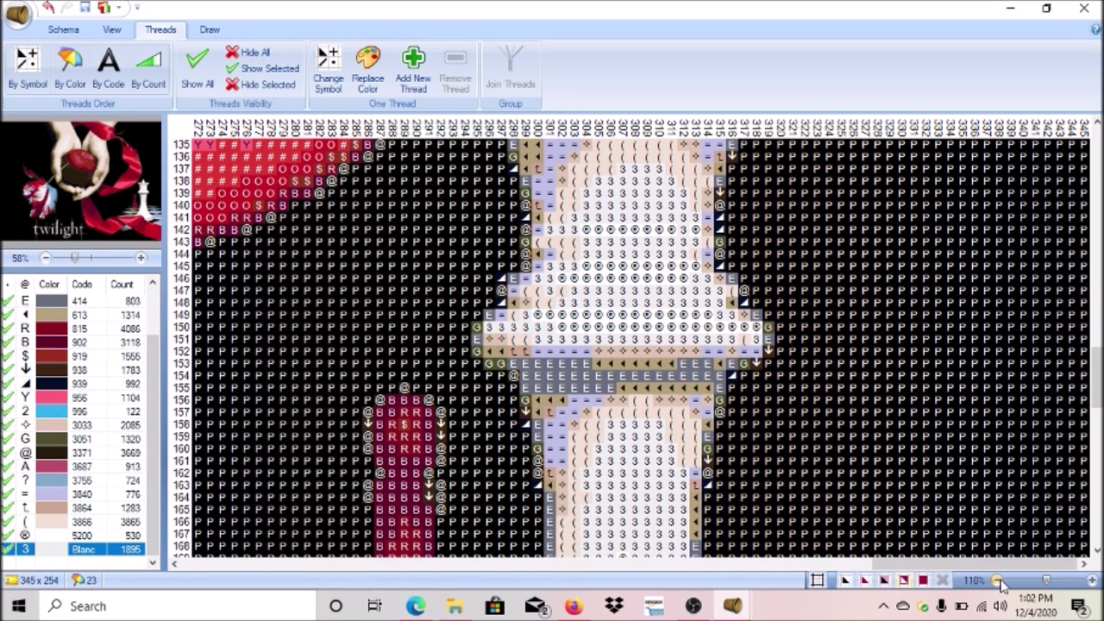
{"action": "left_click", "coordinate": [998, 581]}
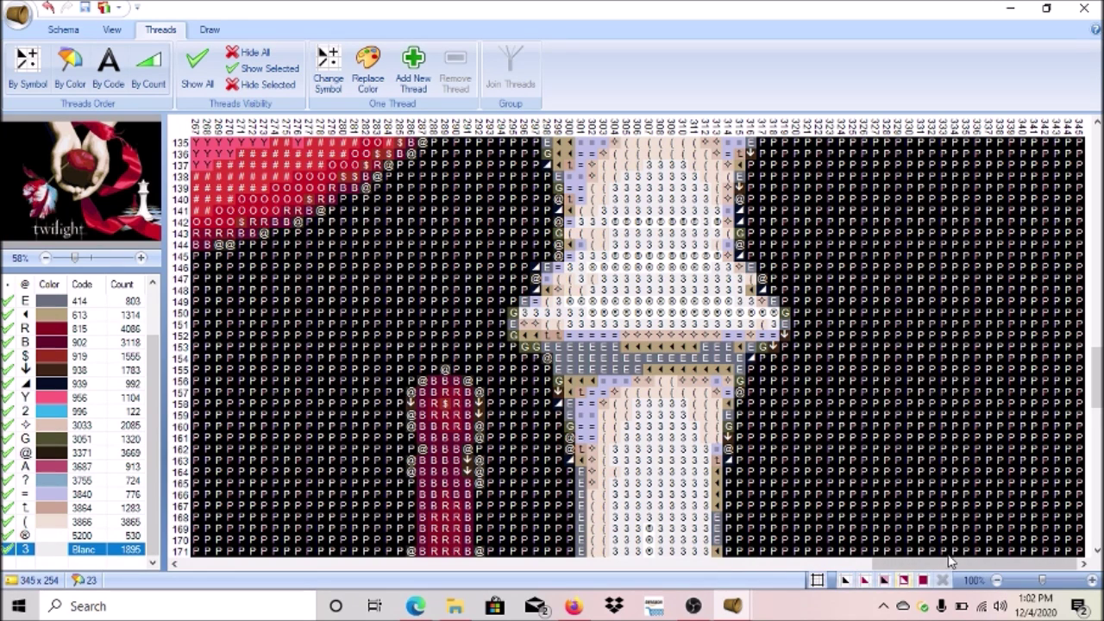
{"action": "left_click_drag", "start_coordinate": [944, 565], "coordinate": [800, 561]}
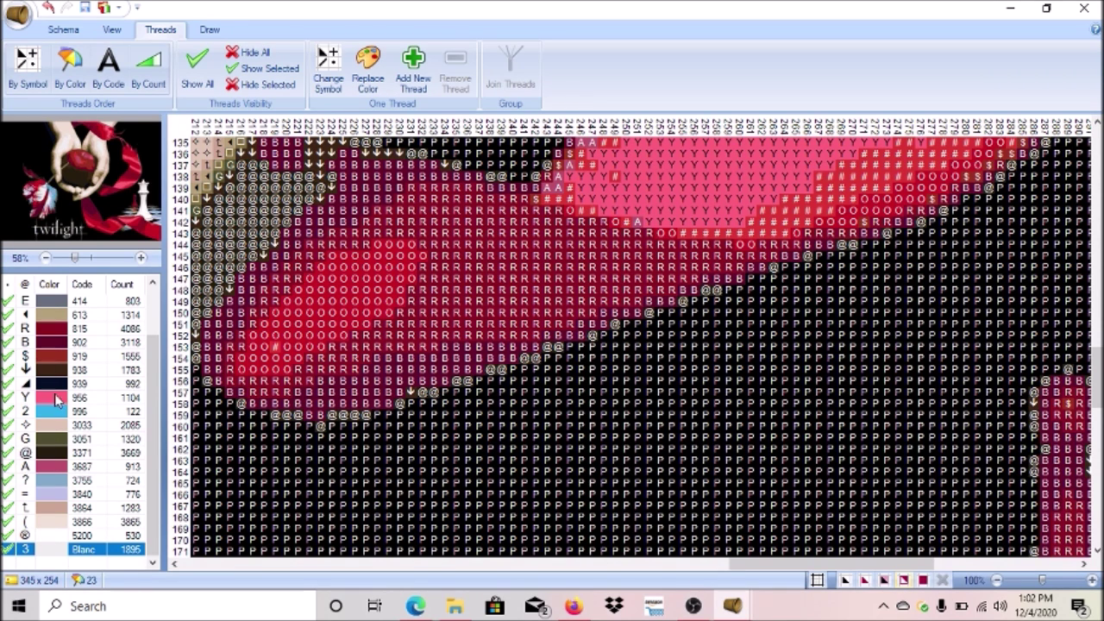
{"action": "left_click_drag", "start_coordinate": [159, 354], "coordinate": [167, 268]}
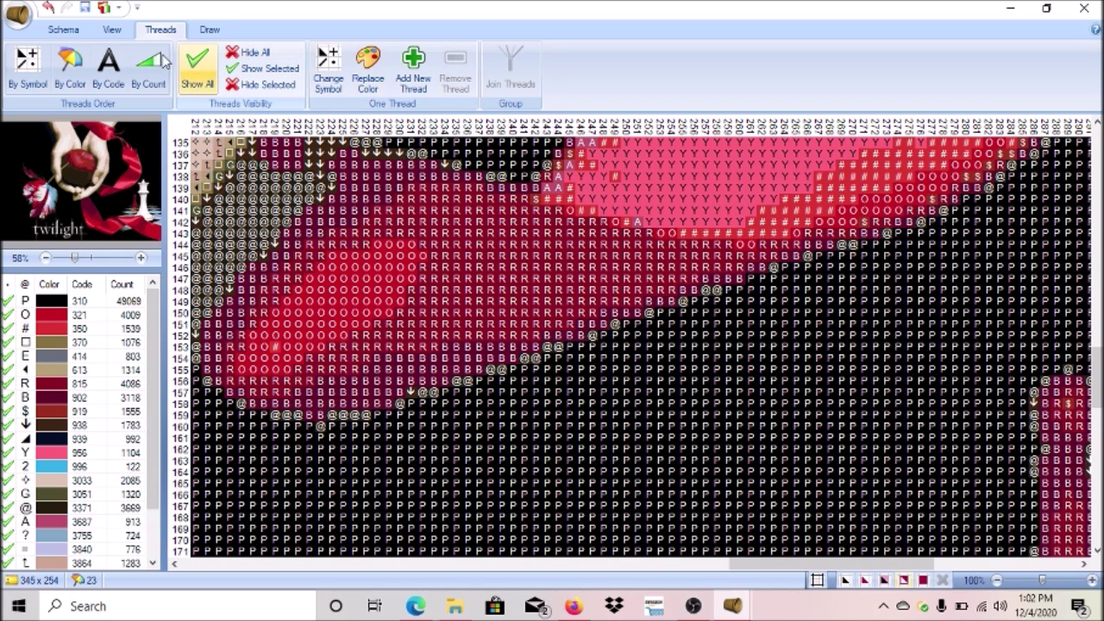
- Compare the chart in the Colors, Full, Half tone and Colored symbols scheme modes, ending in the Symbols mode
{"action": "left_click", "coordinate": [108, 29]}
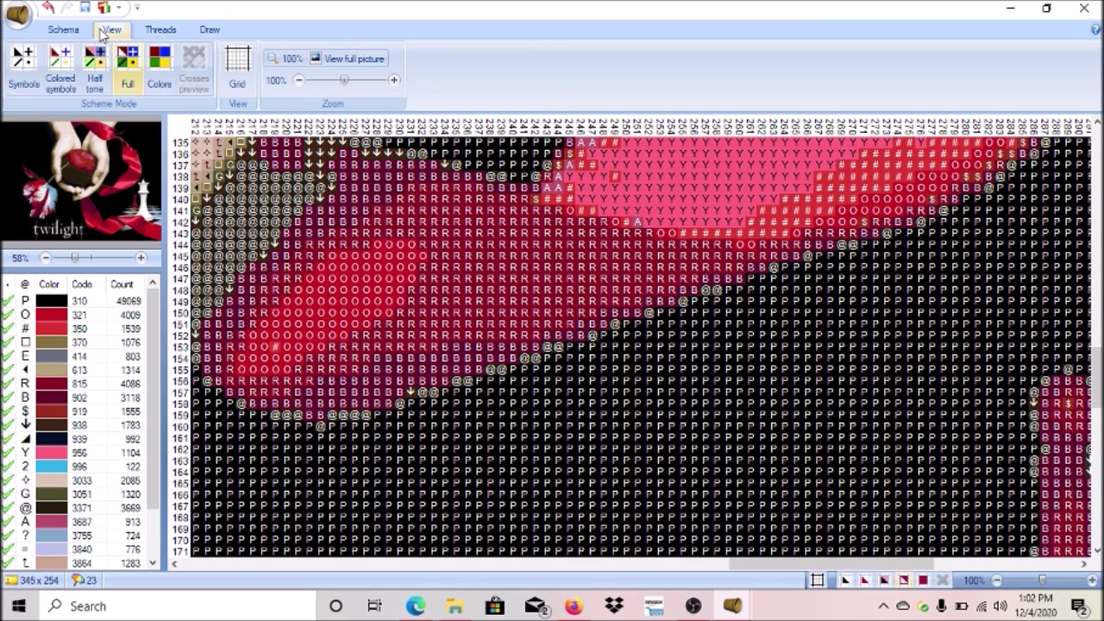
{"action": "left_click", "coordinate": [165, 62]}
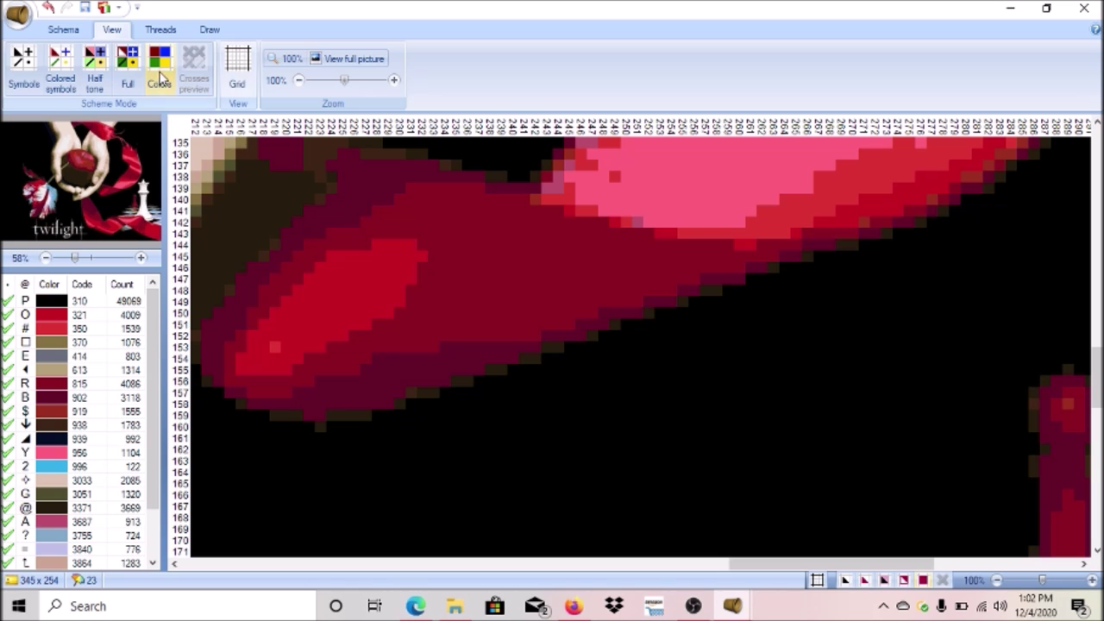
{"action": "left_click", "coordinate": [128, 64]}
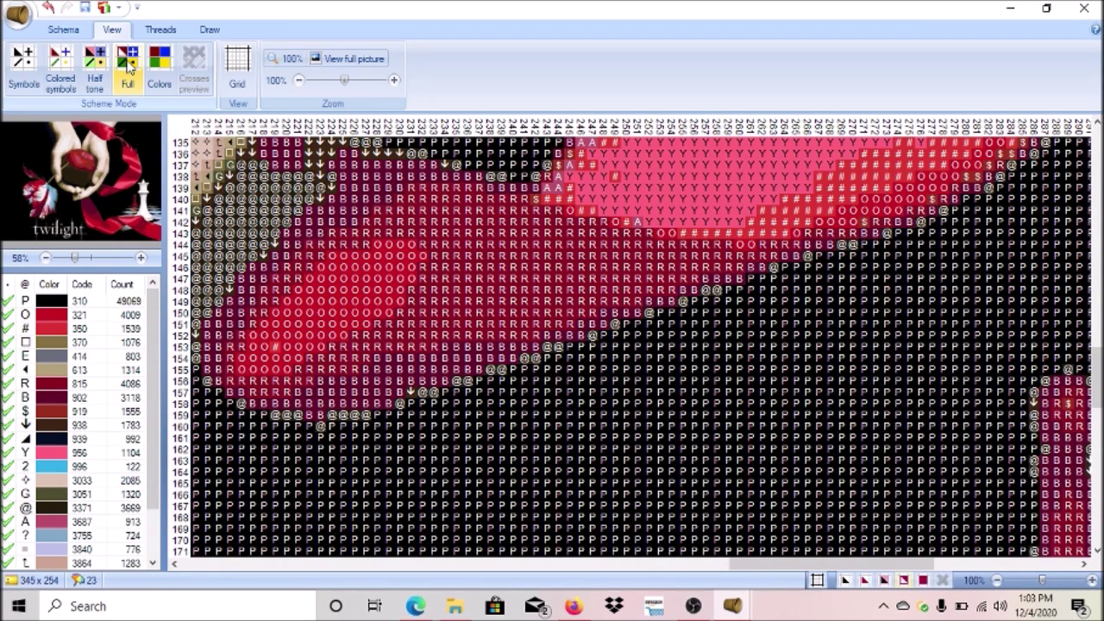
{"action": "left_click", "coordinate": [93, 67]}
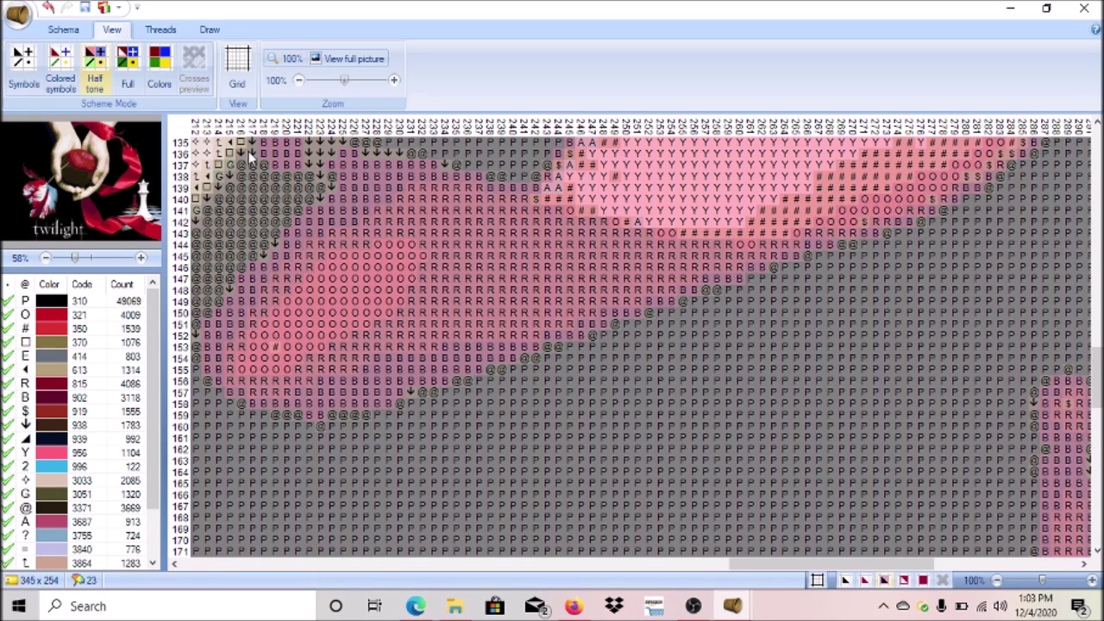
{"action": "left_click", "coordinate": [130, 67]}
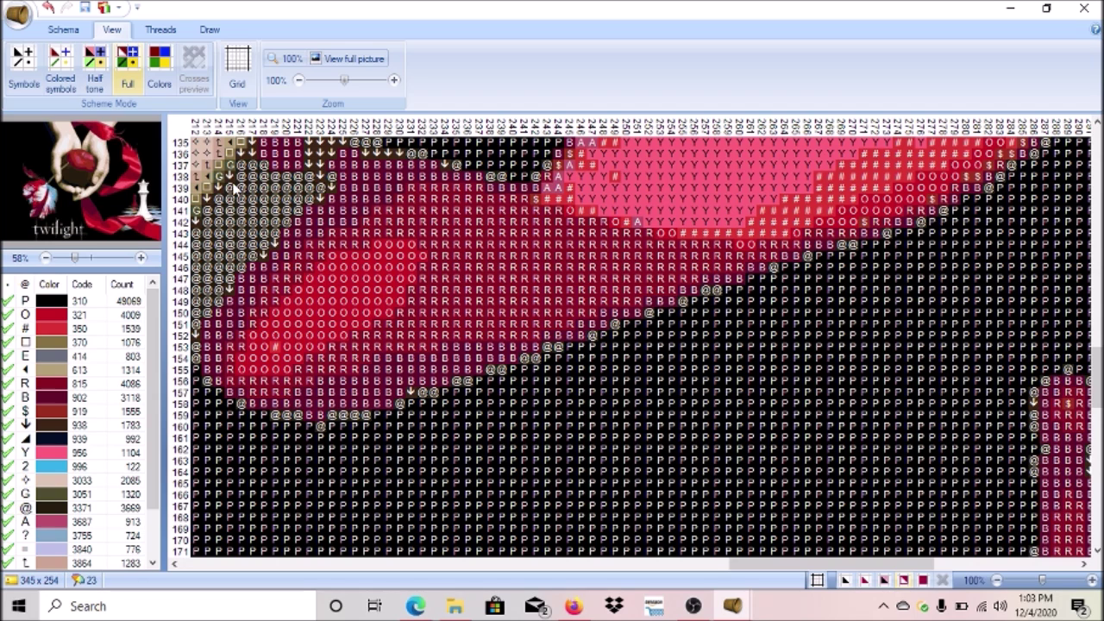
{"action": "left_click", "coordinate": [97, 62]}
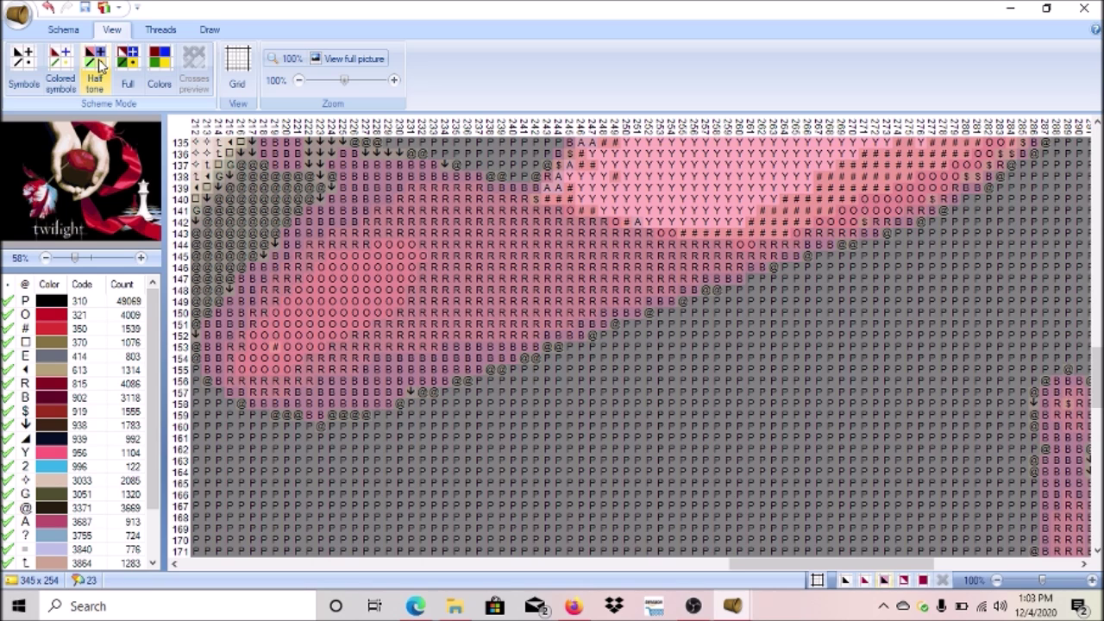
{"action": "left_click", "coordinate": [60, 63]}
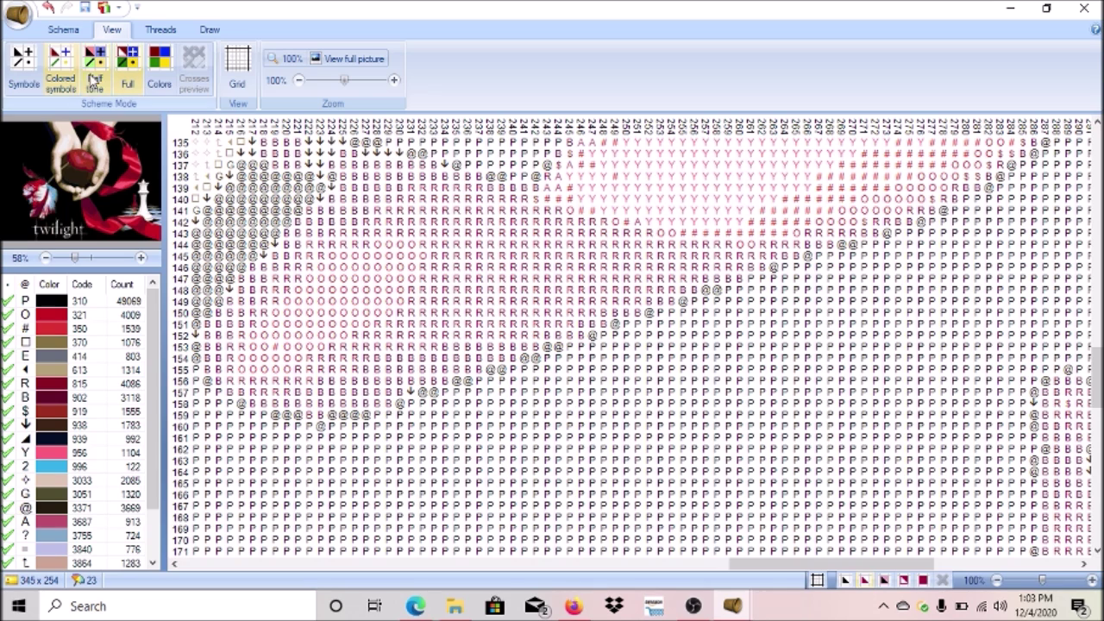
{"action": "left_click", "coordinate": [34, 67]}
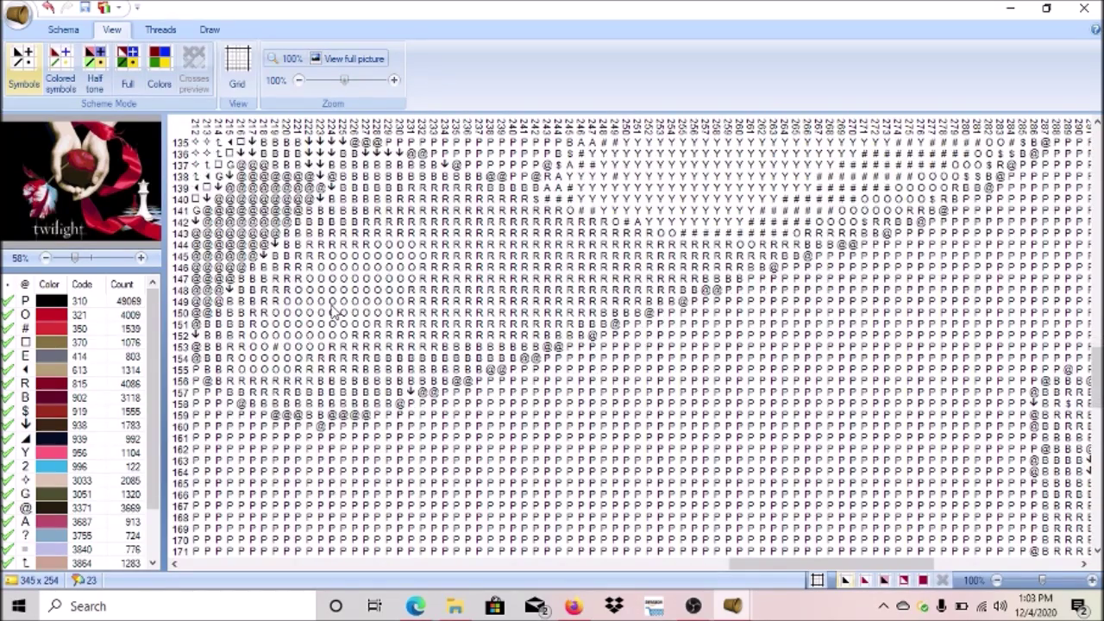
- Examine the symbols-only chart at 50% zoom around the ribbon, the chess piece and the apple
{"action": "scroll", "coordinate": [335, 313], "scroll_direction": "down", "scroll_amount": 2}
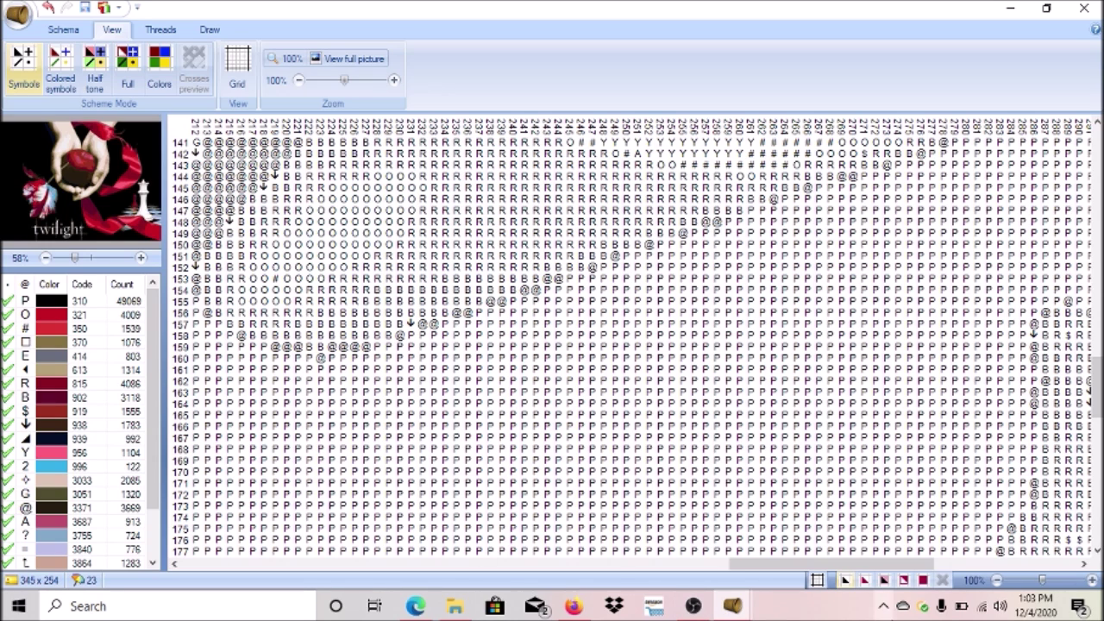
{"action": "left_click", "coordinate": [997, 581]}
{"action": "left_click", "coordinate": [997, 582]}
{"action": "left_click", "coordinate": [997, 581]}
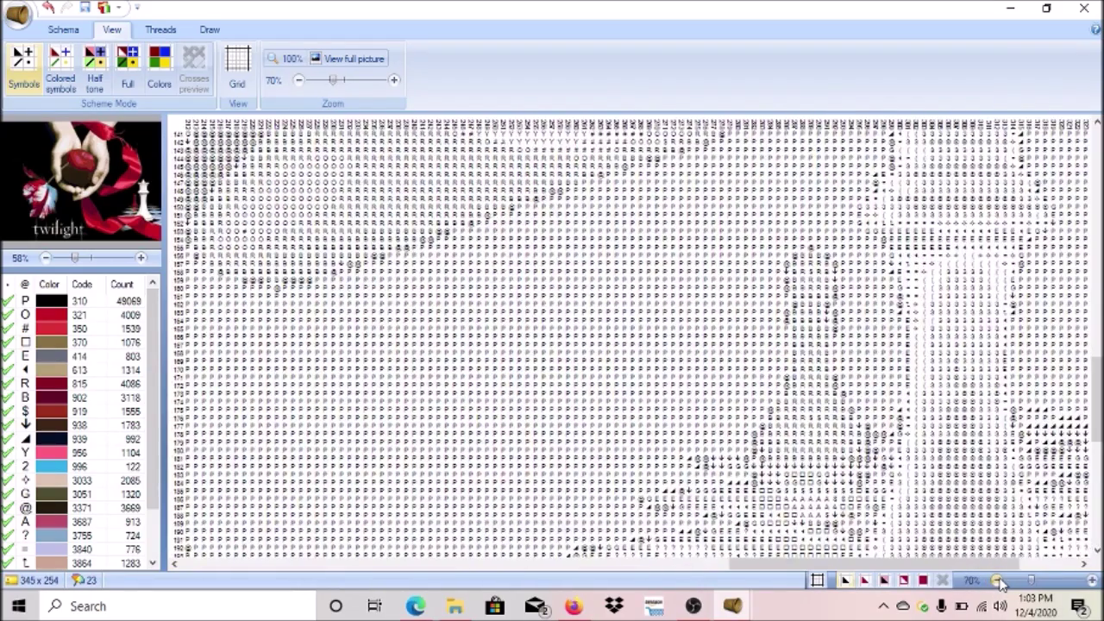
{"action": "left_click", "coordinate": [998, 582]}
{"action": "left_click", "coordinate": [997, 581]}
{"action": "left_click", "coordinate": [998, 582]}
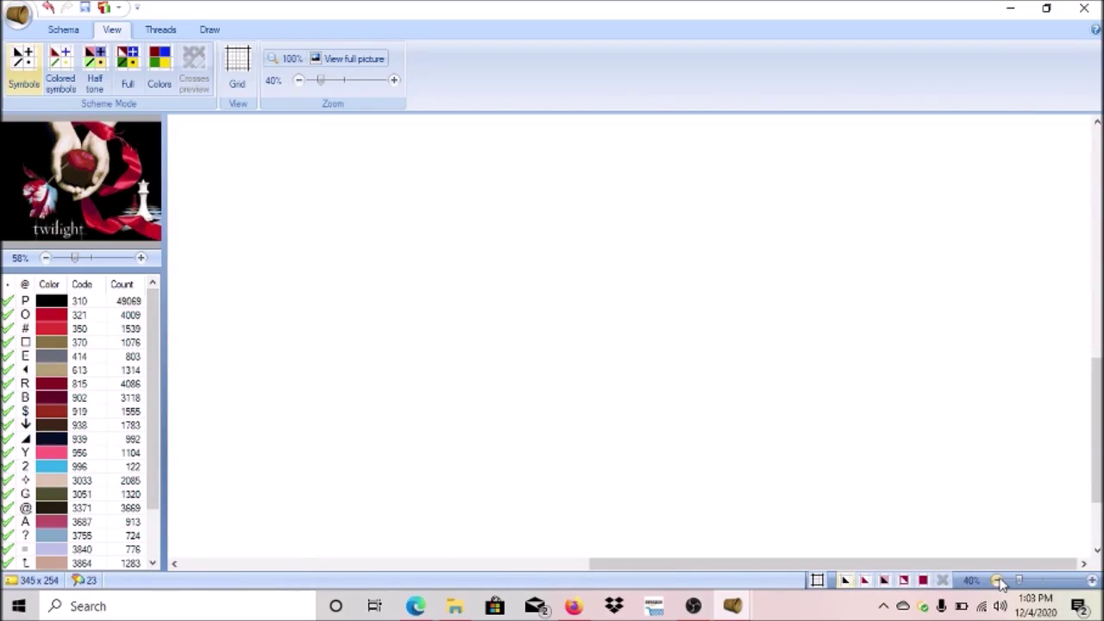
{"action": "left_click", "coordinate": [1092, 581]}
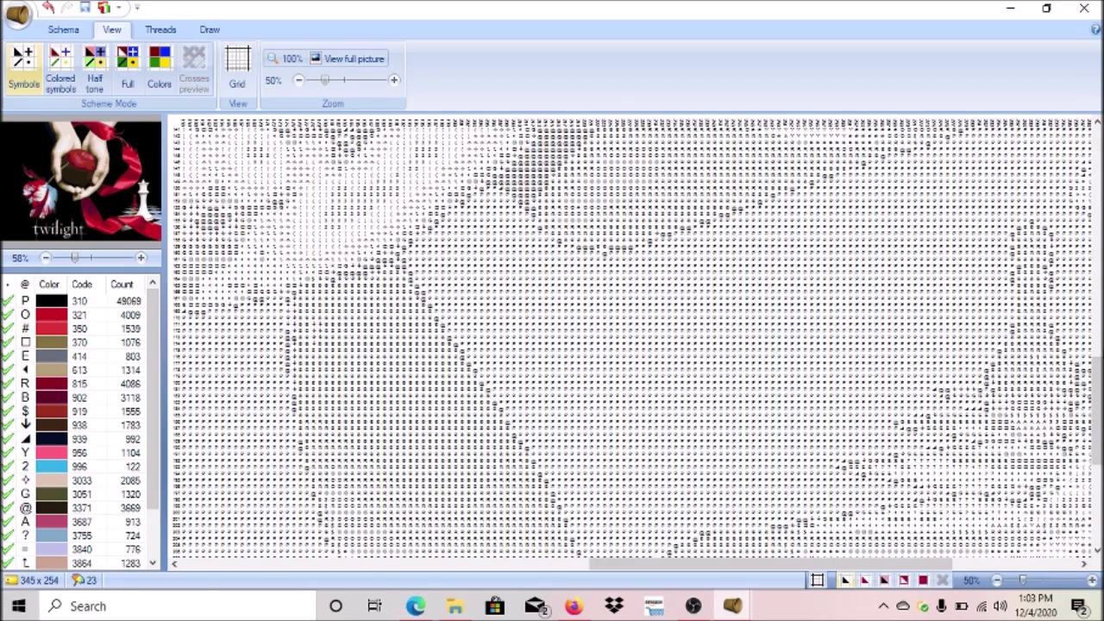
{"action": "mouse_move", "coordinate": [1100, 403]}
{"action": "left_mouse_down"}
{"action": "mouse_move", "coordinate": [1094, 215]}
{"action": "mouse_move", "coordinate": [1099, 386]}
{"action": "left_mouse_up"}
{"action": "left_click_drag", "start_coordinate": [671, 565], "coordinate": [863, 511]}
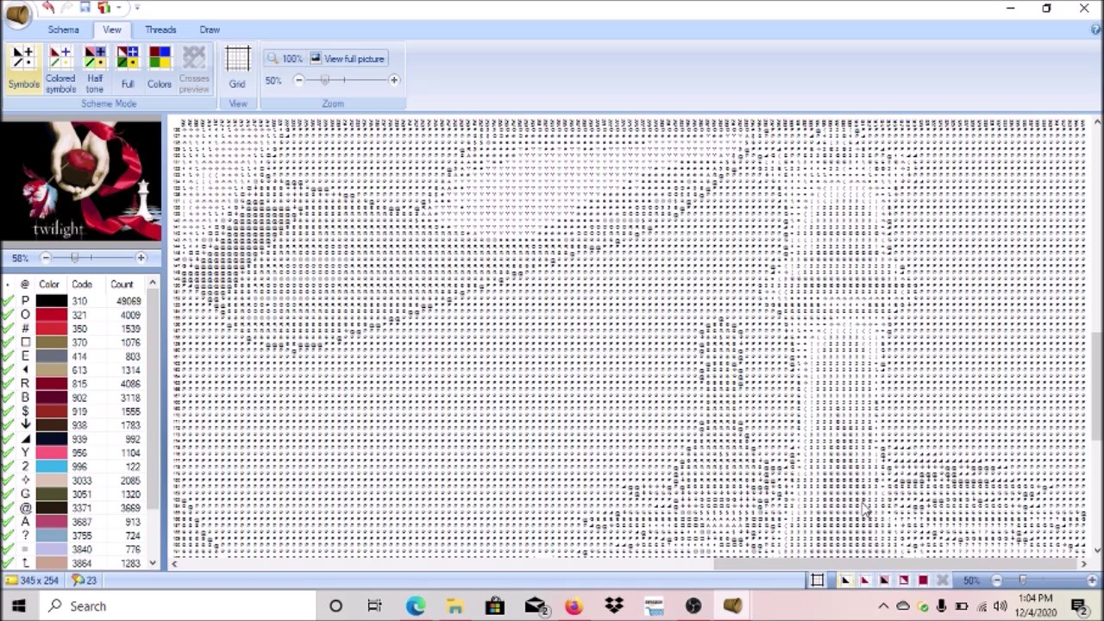
{"action": "scroll", "coordinate": [819, 490], "scroll_direction": "up", "scroll_amount": 1}
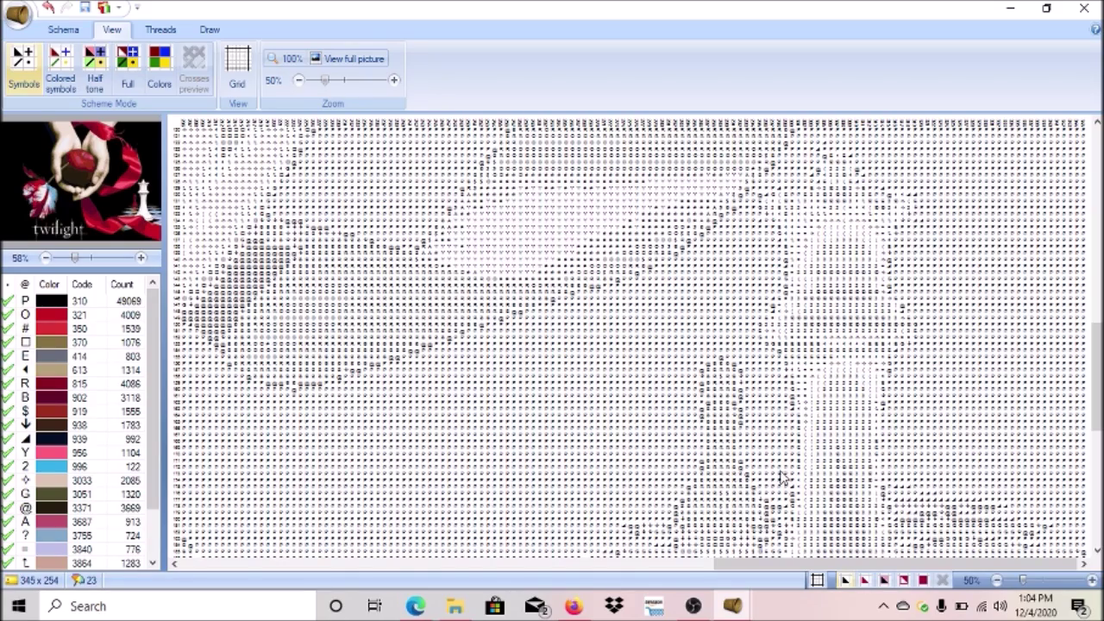
{"action": "left_click_drag", "start_coordinate": [1098, 375], "coordinate": [1099, 190]}
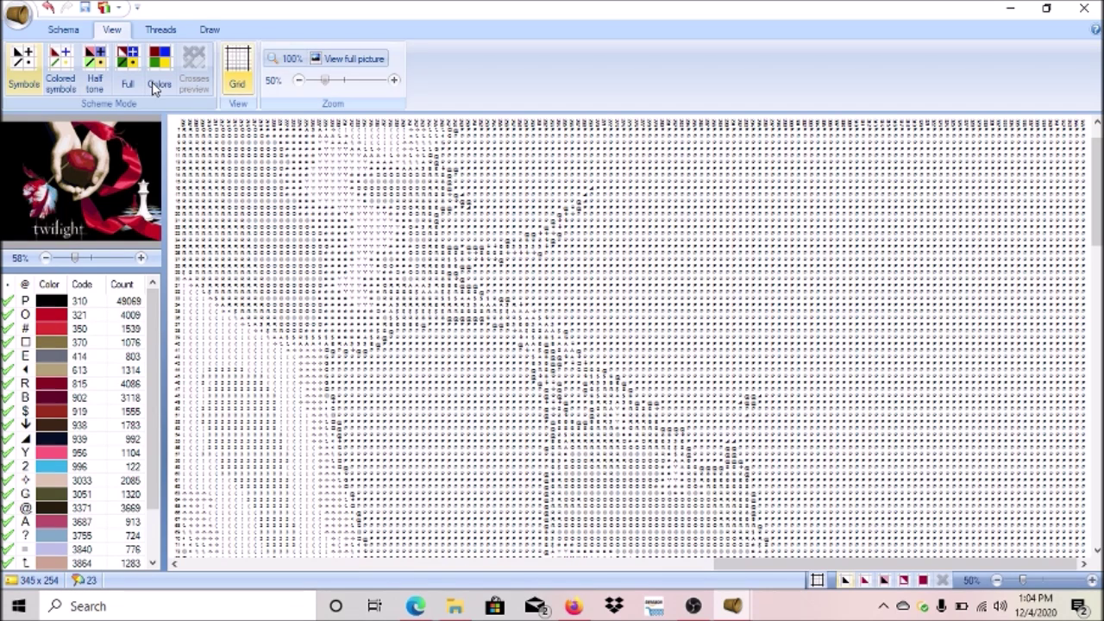
- Check how the chart is divided across printed pages, and close the print setup without printing
{"action": "left_click", "coordinate": [63, 29]}
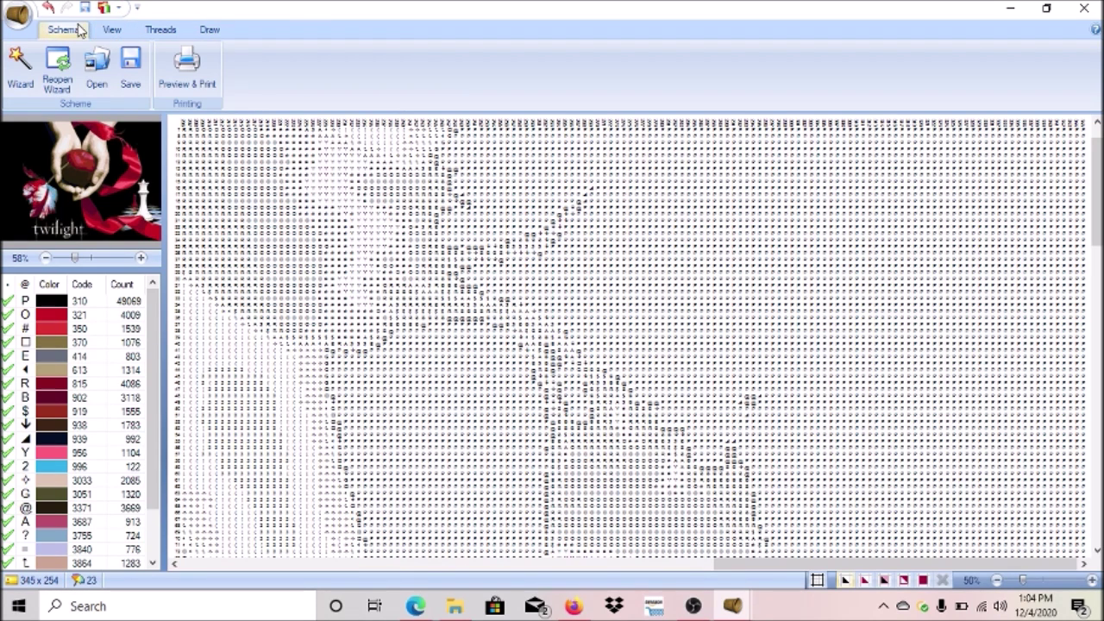
{"action": "left_click", "coordinate": [180, 69]}
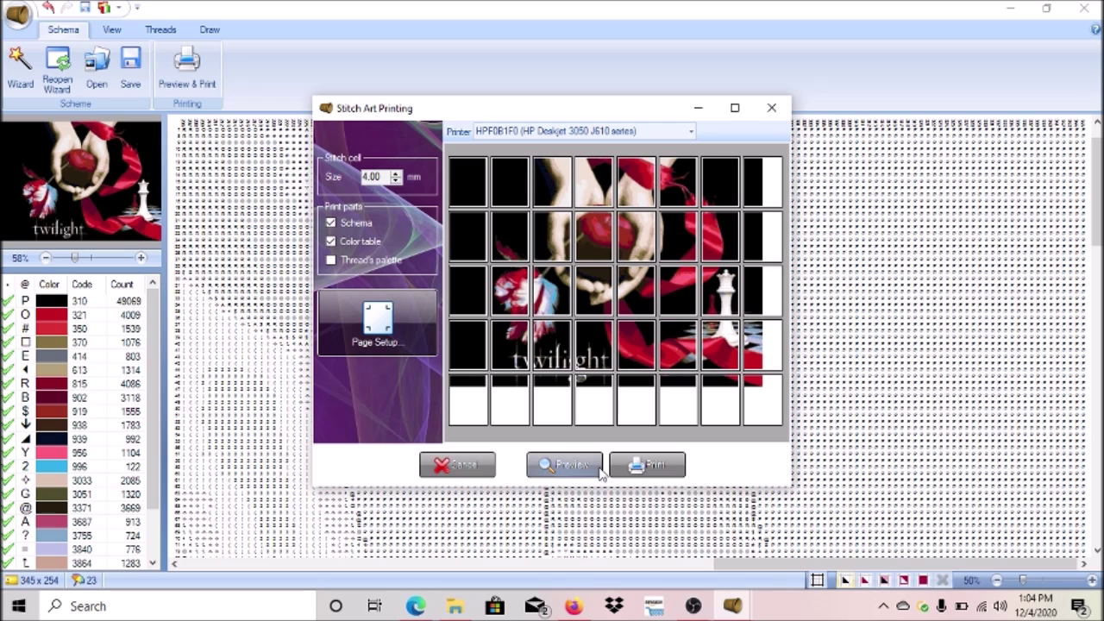
{"action": "left_click", "coordinate": [457, 465]}
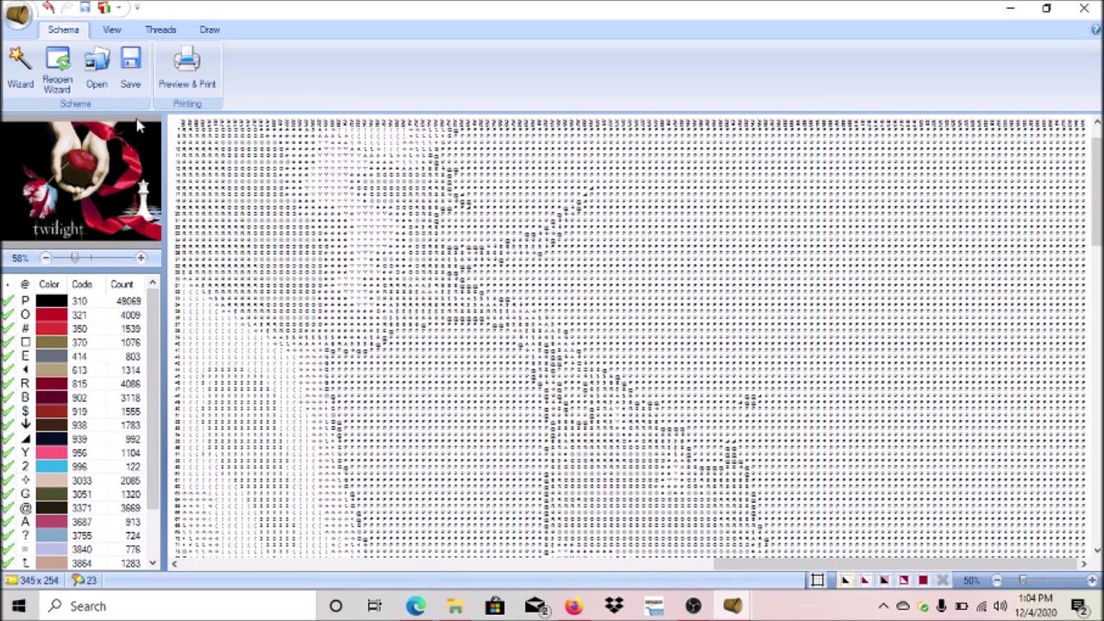
- Show the chart in Colors mode, switch it to Full mode, and inspect the ribbon, chess piece and title lettering
{"action": "left_click", "coordinate": [115, 30]}
{"action": "left_click", "coordinate": [158, 76]}
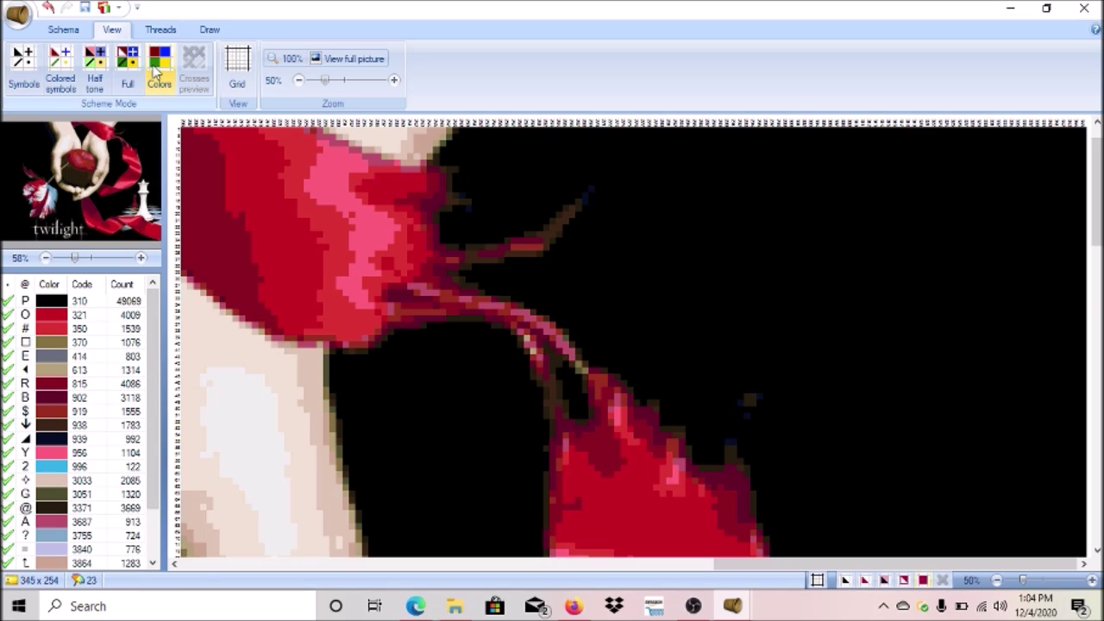
{"action": "left_click", "coordinate": [128, 58]}
{"action": "left_click", "coordinate": [127, 59]}
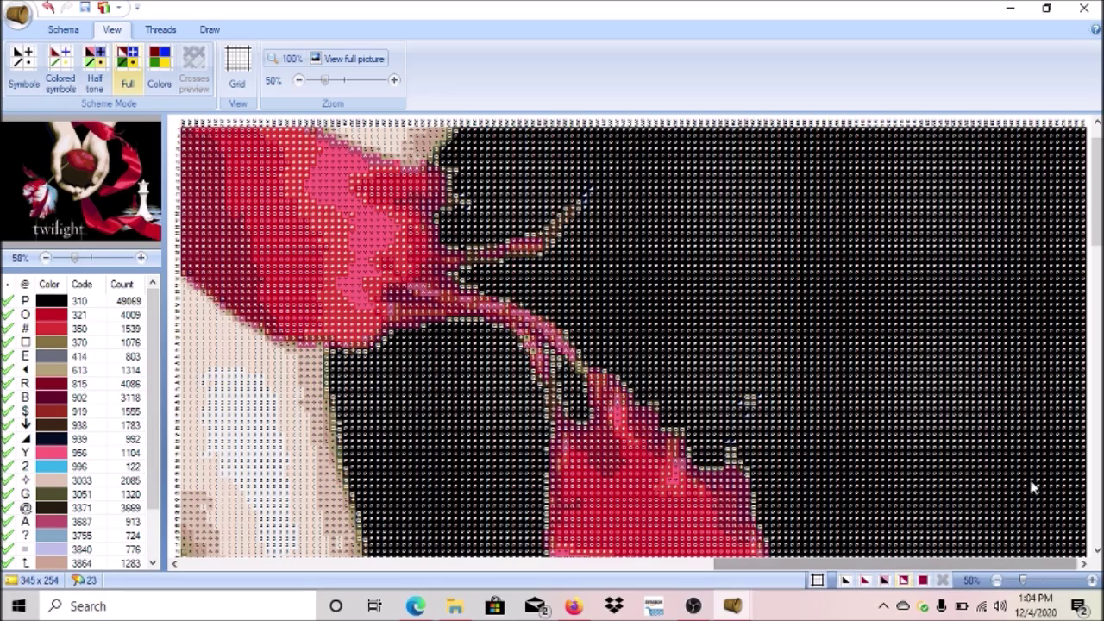
{"action": "scroll", "coordinate": [630, 341], "scroll_direction": "down", "scroll_amount": 10}
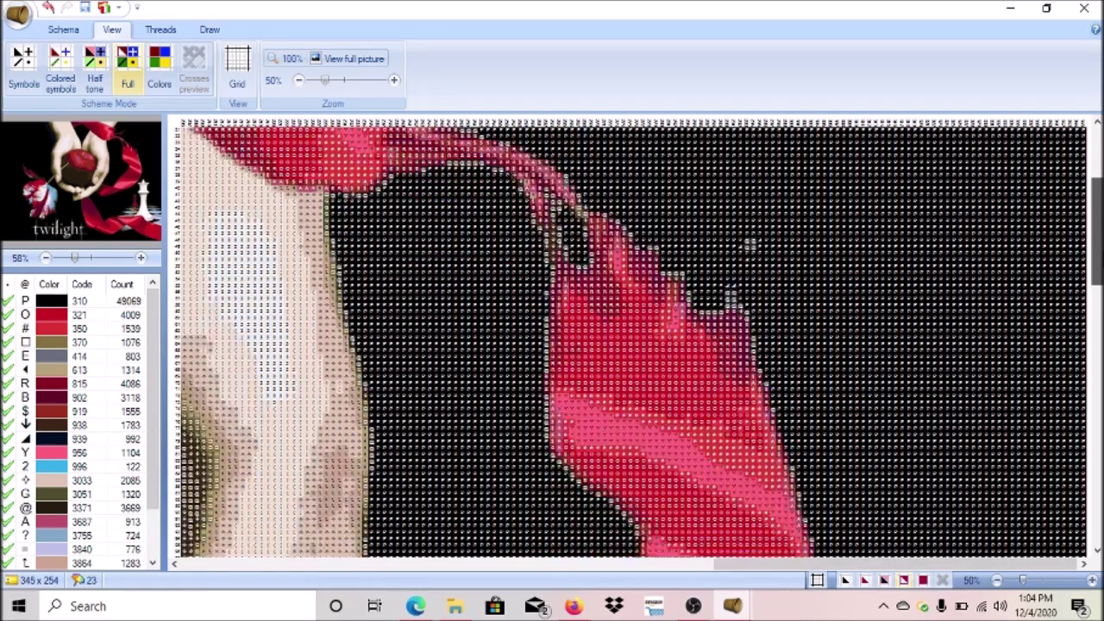
{"action": "scroll", "coordinate": [630, 341], "scroll_direction": "down", "scroll_amount": 10}
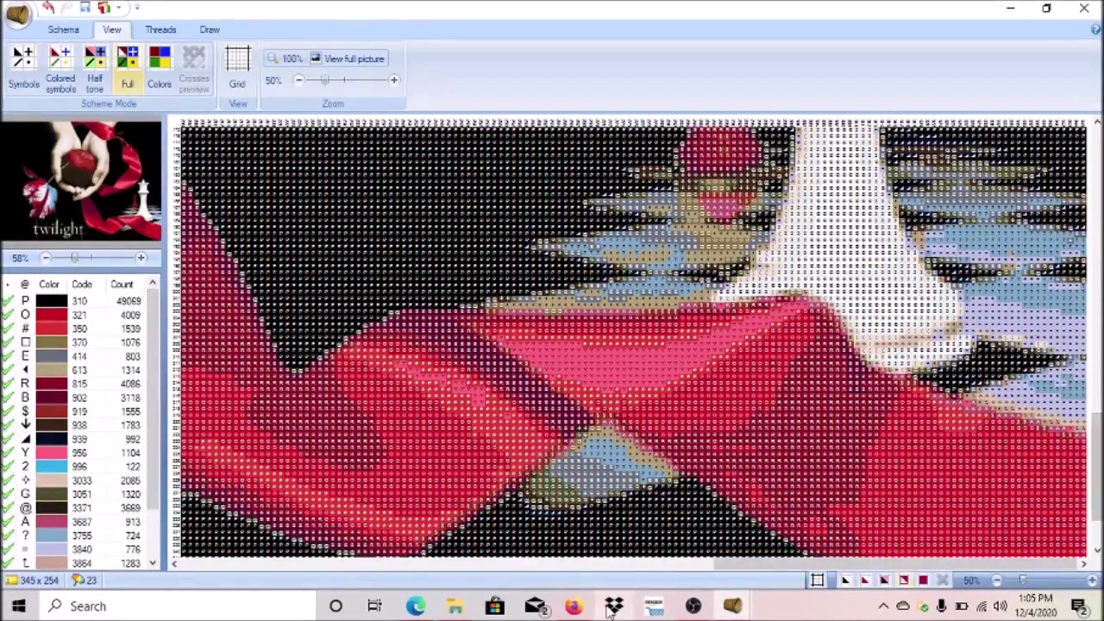
{"action": "left_click_drag", "start_coordinate": [801, 572], "coordinate": [399, 578]}
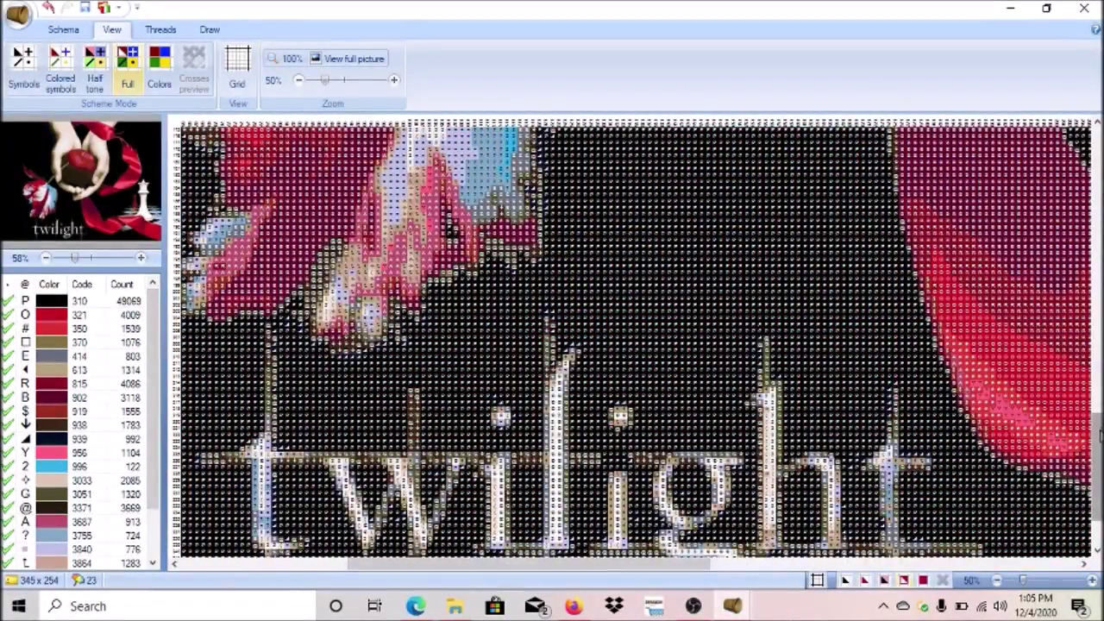
{"action": "left_click_drag", "start_coordinate": [1097, 466], "coordinate": [1098, 490]}
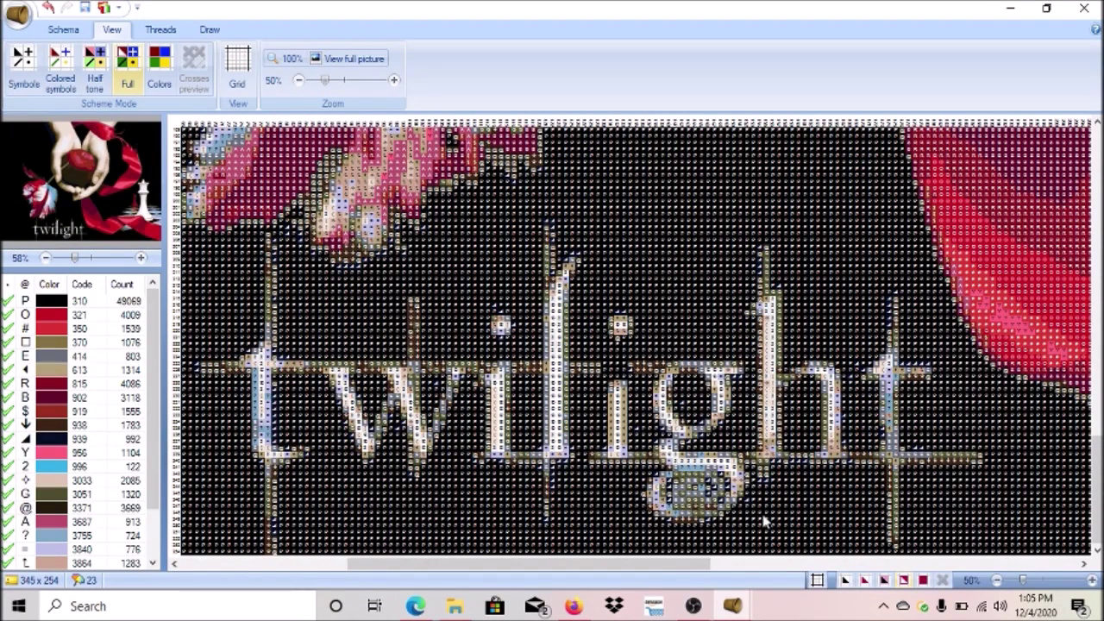
{"action": "mouse_move", "coordinate": [1098, 429]}
{"action": "left_mouse_down"}
{"action": "mouse_move", "coordinate": [1097, 124]}
{"action": "mouse_move", "coordinate": [1098, 439]}
{"action": "left_mouse_up"}
- View the symbols available for representing a thread, and close the selection without changing any symbol
{"action": "left_click", "coordinate": [62, 31]}
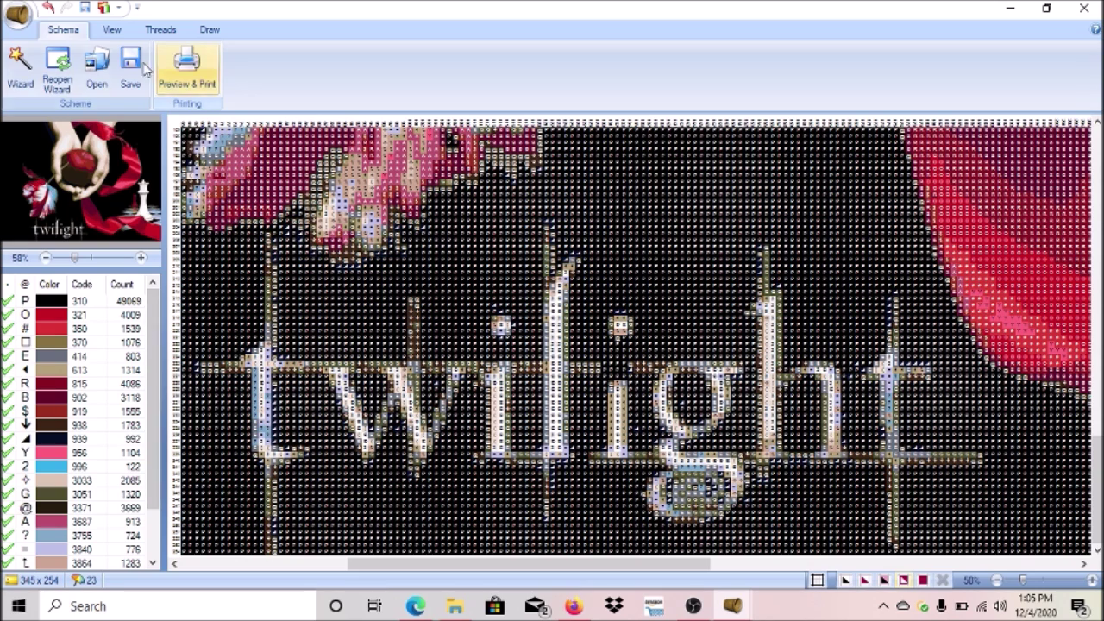
{"action": "left_click", "coordinate": [162, 29]}
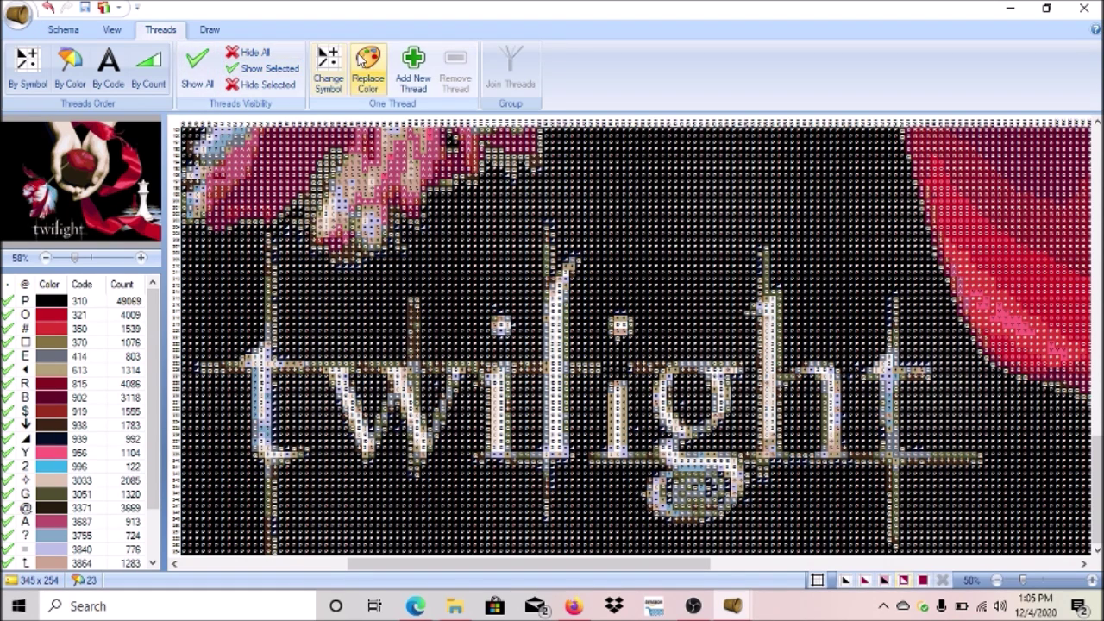
{"action": "left_click", "coordinate": [328, 58]}
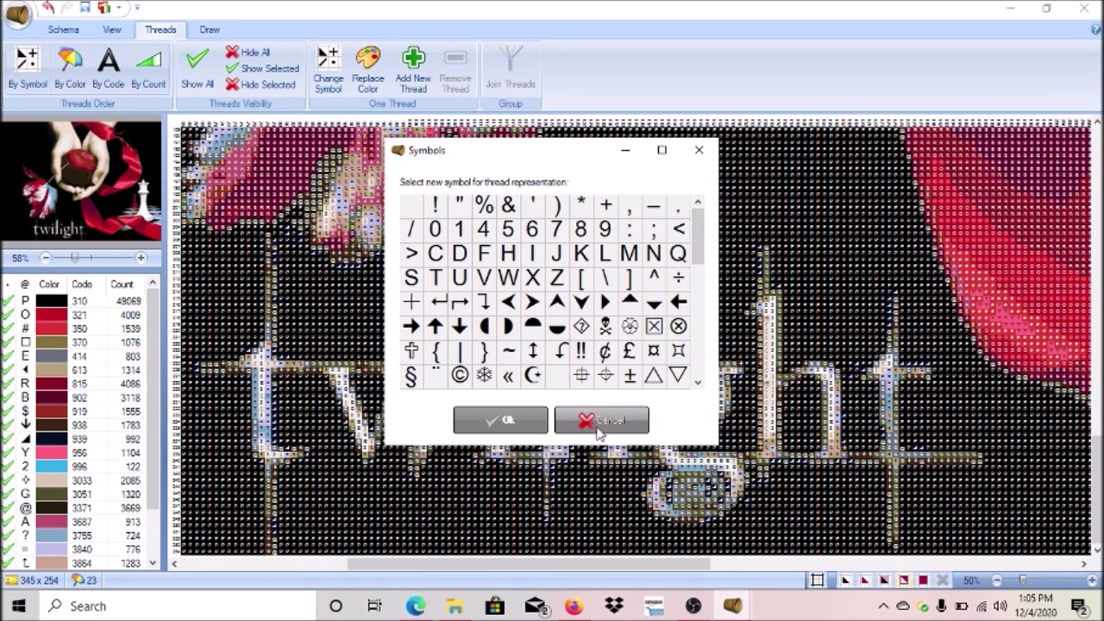
{"action": "left_click", "coordinate": [579, 426]}
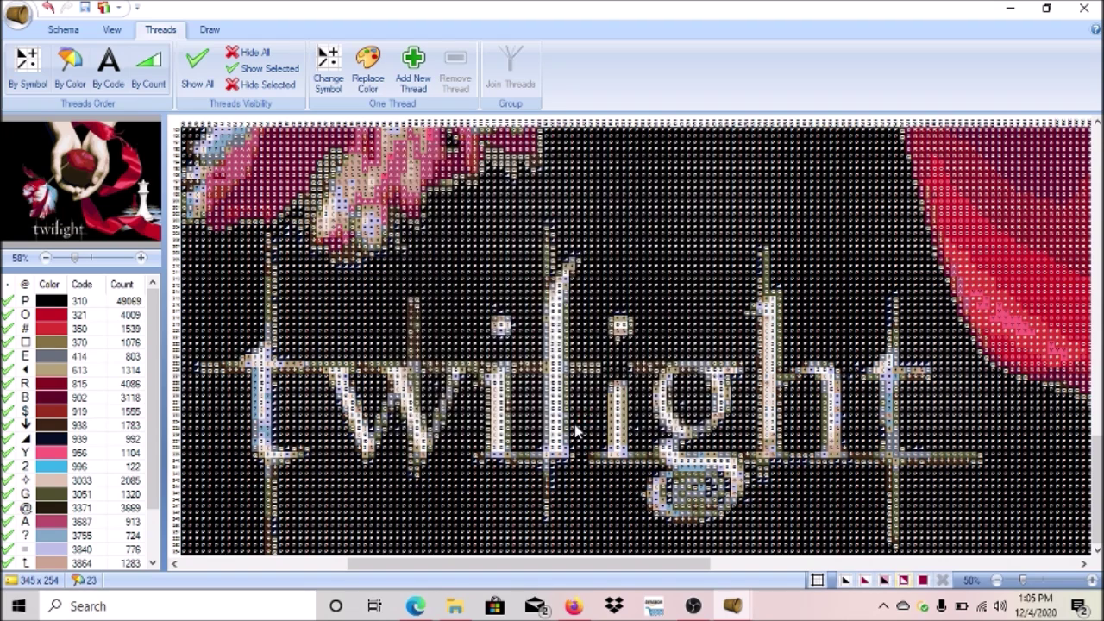
- Order the thread list by color, by code and by count, and look through the resulting lists
{"action": "left_click", "coordinate": [68, 73]}
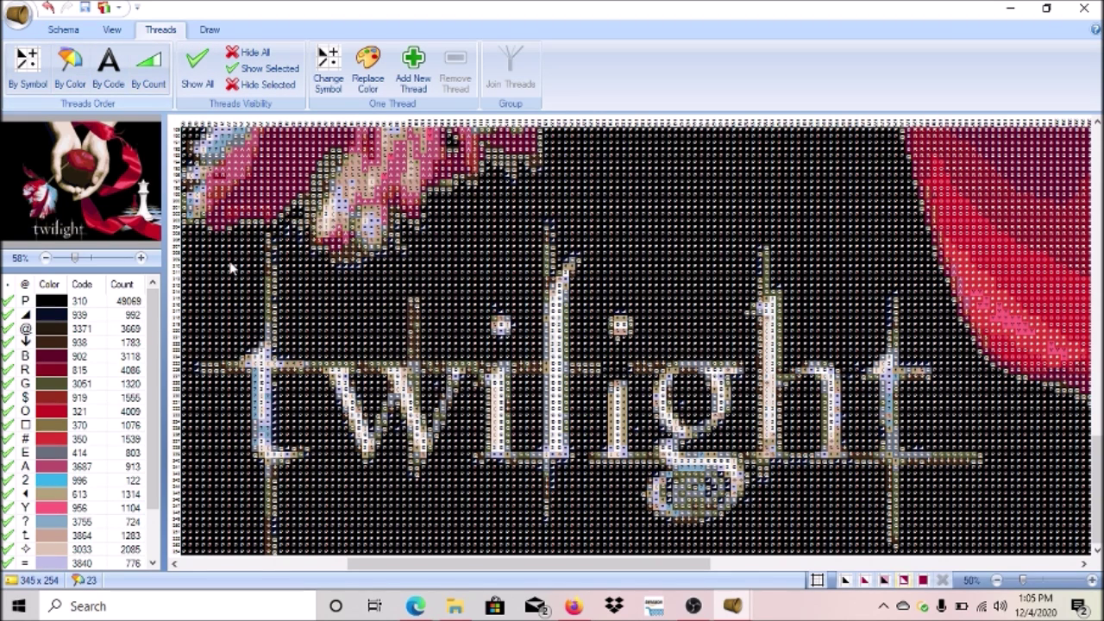
{"action": "mouse_move", "coordinate": [151, 340]}
{"action": "left_mouse_down"}
{"action": "mouse_move", "coordinate": [150, 399]}
{"action": "mouse_move", "coordinate": [154, 342]}
{"action": "left_mouse_up"}
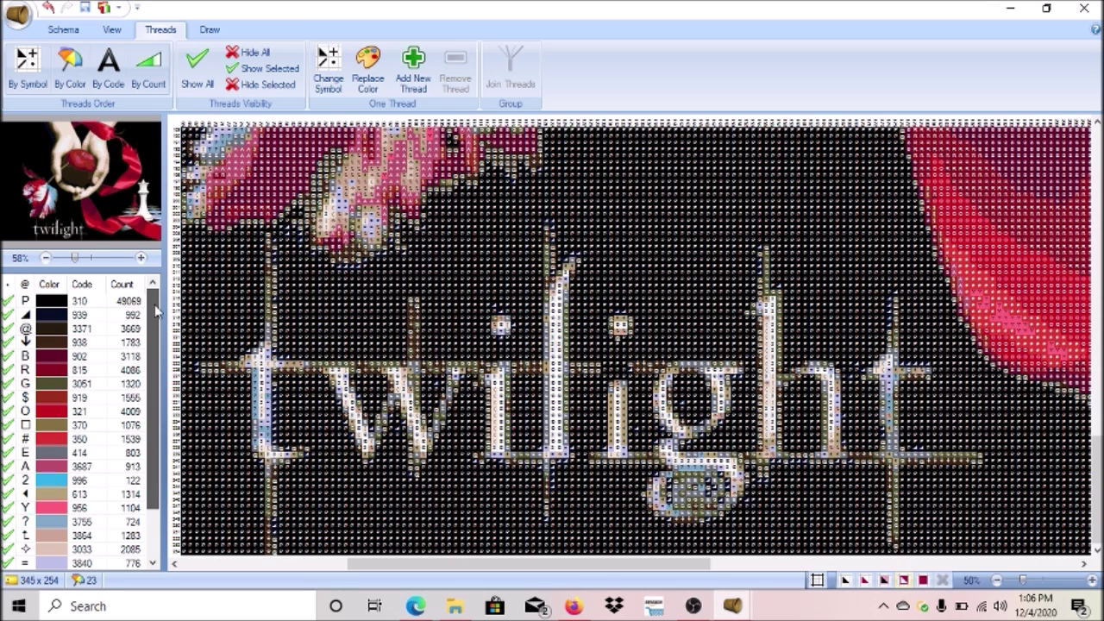
{"action": "left_click", "coordinate": [112, 69]}
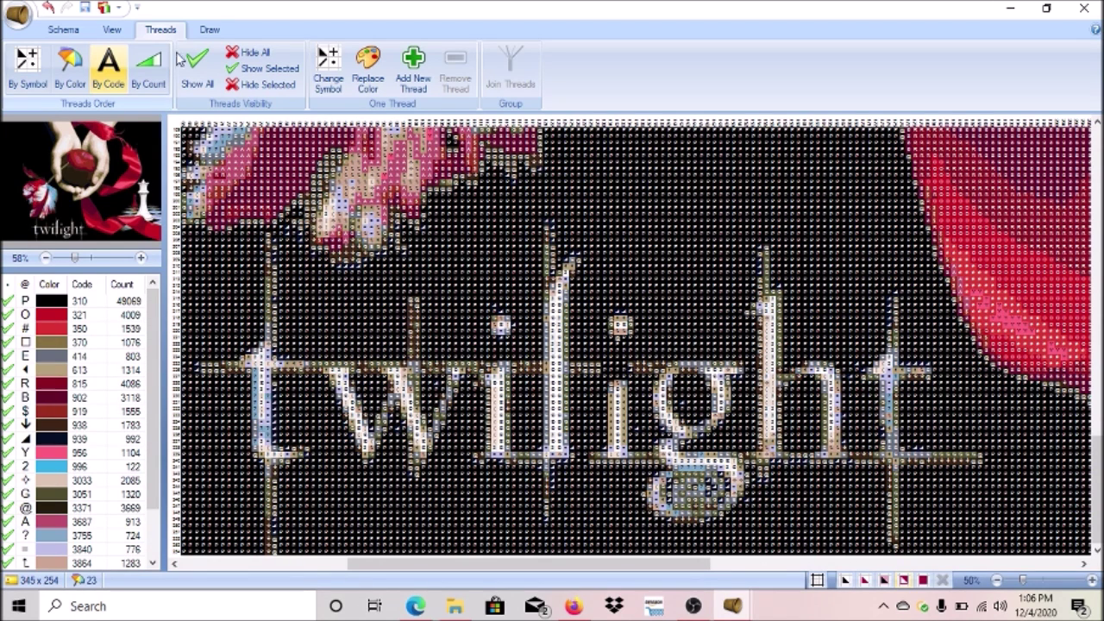
{"action": "left_click", "coordinate": [147, 73]}
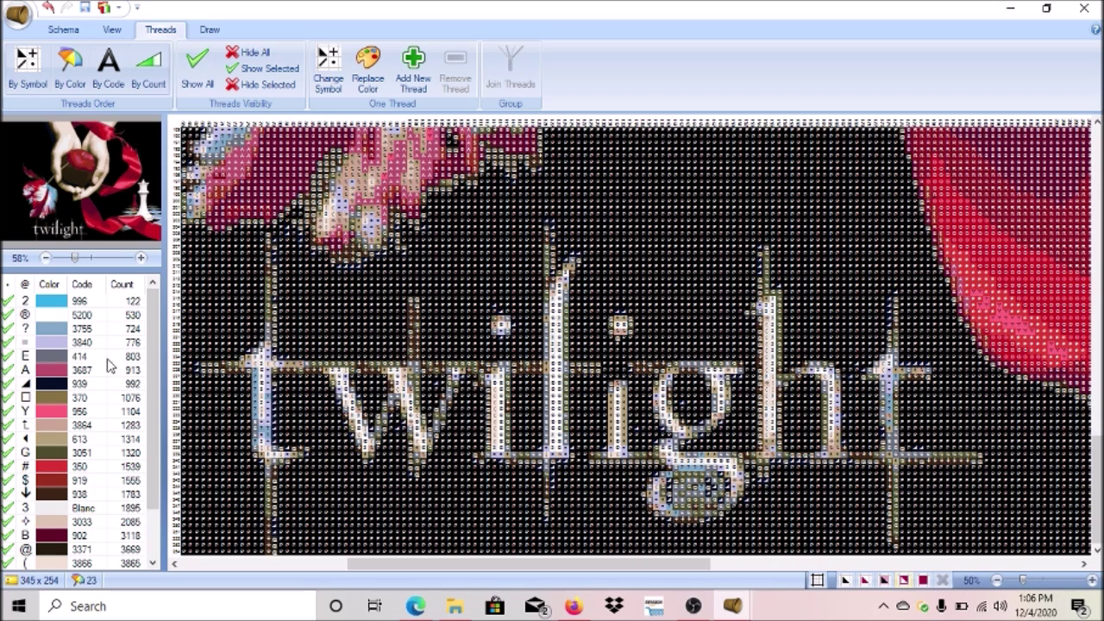
{"action": "left_click_drag", "start_coordinate": [157, 453], "coordinate": [161, 513]}
{"action": "scroll", "coordinate": [160, 514], "scroll_direction": "up", "scroll_amount": 2}
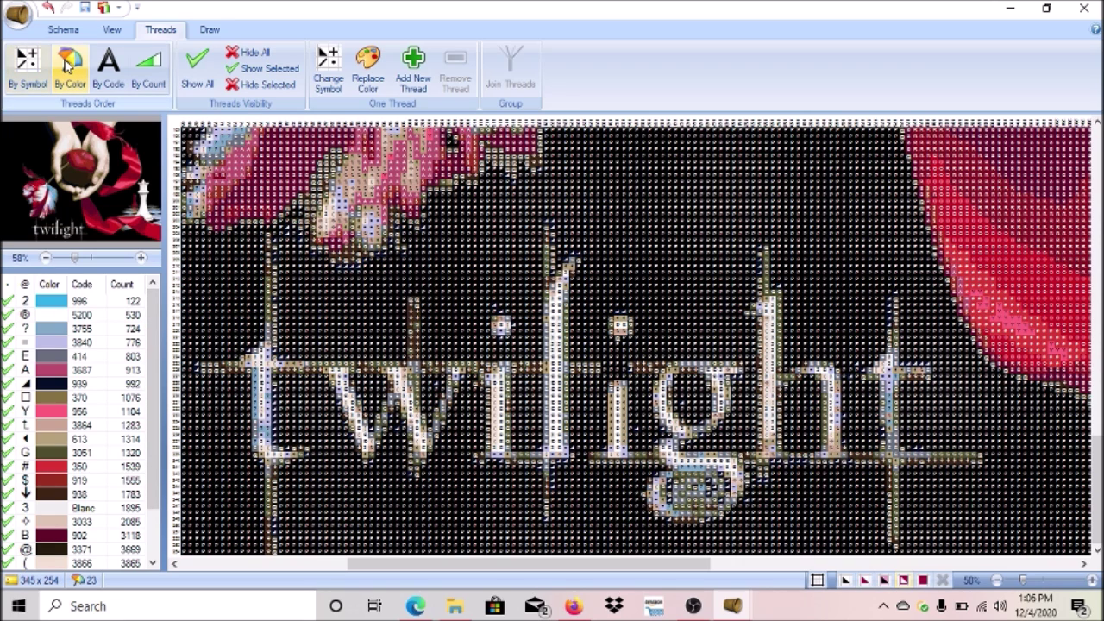
- Compare the thread list ordered by symbol, color, code and count, and leave it sorted by code
{"action": "left_click", "coordinate": [26, 69]}
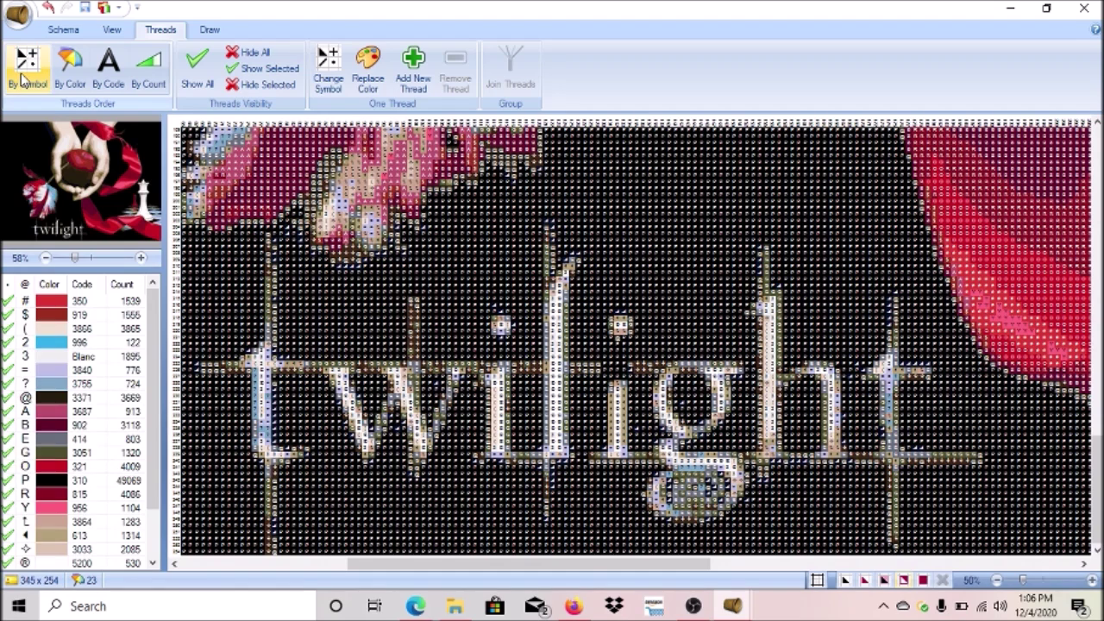
{"action": "left_click", "coordinate": [70, 65]}
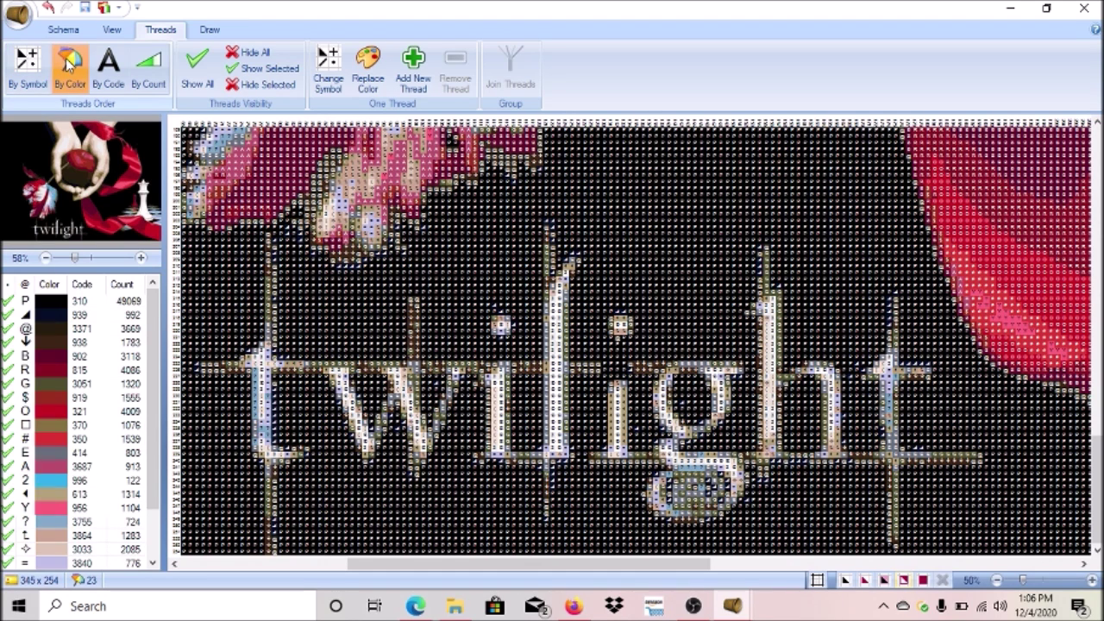
{"action": "left_click", "coordinate": [115, 60]}
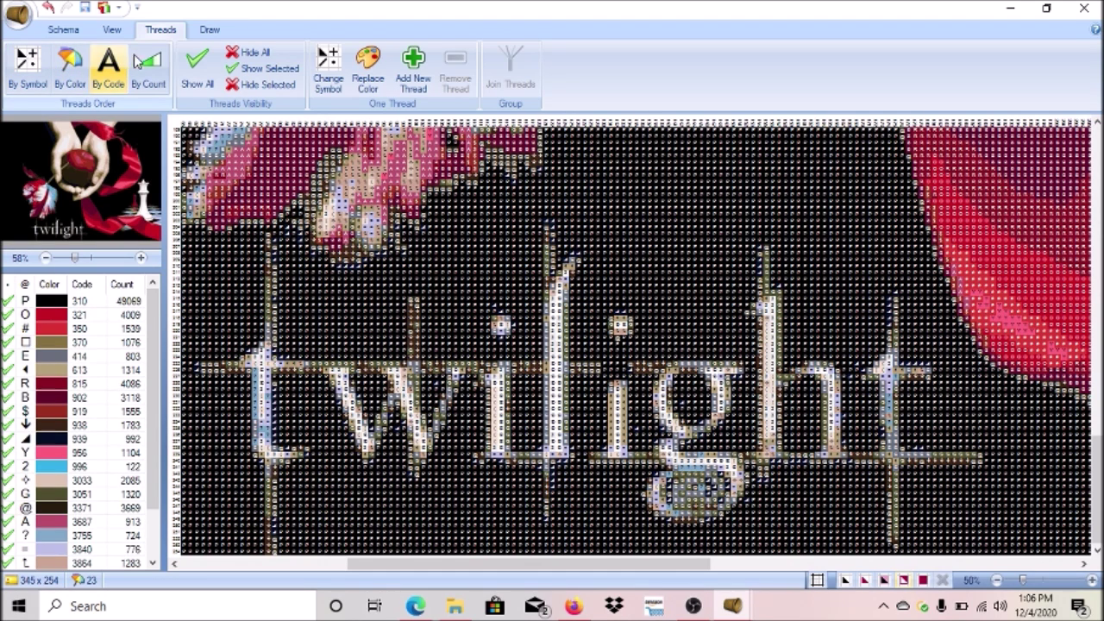
{"action": "left_click", "coordinate": [138, 61]}
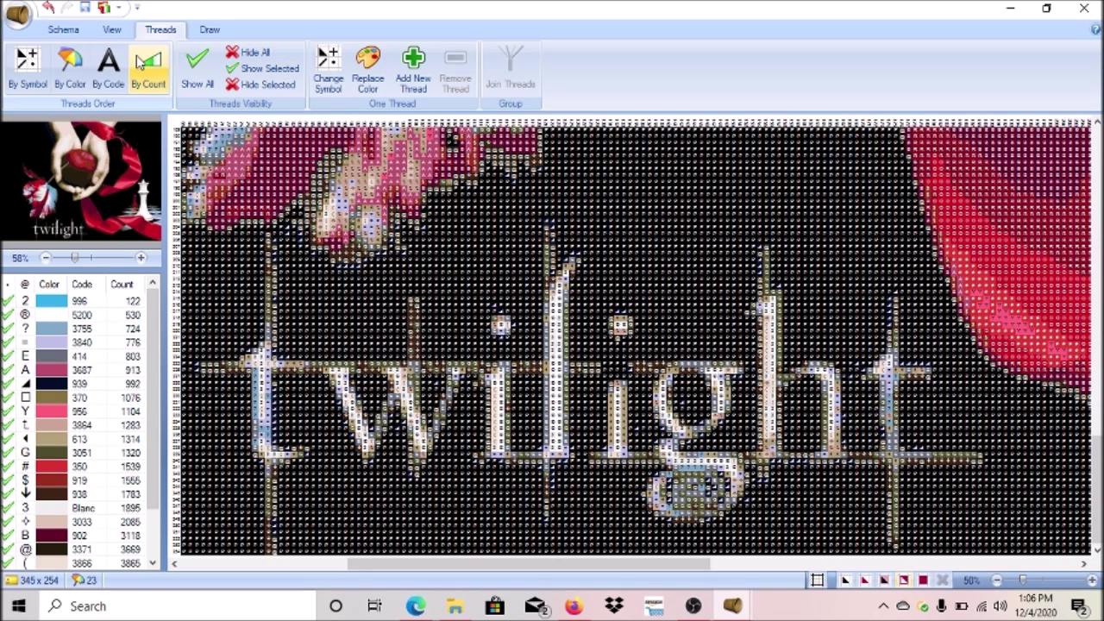
{"action": "left_click", "coordinate": [108, 71]}
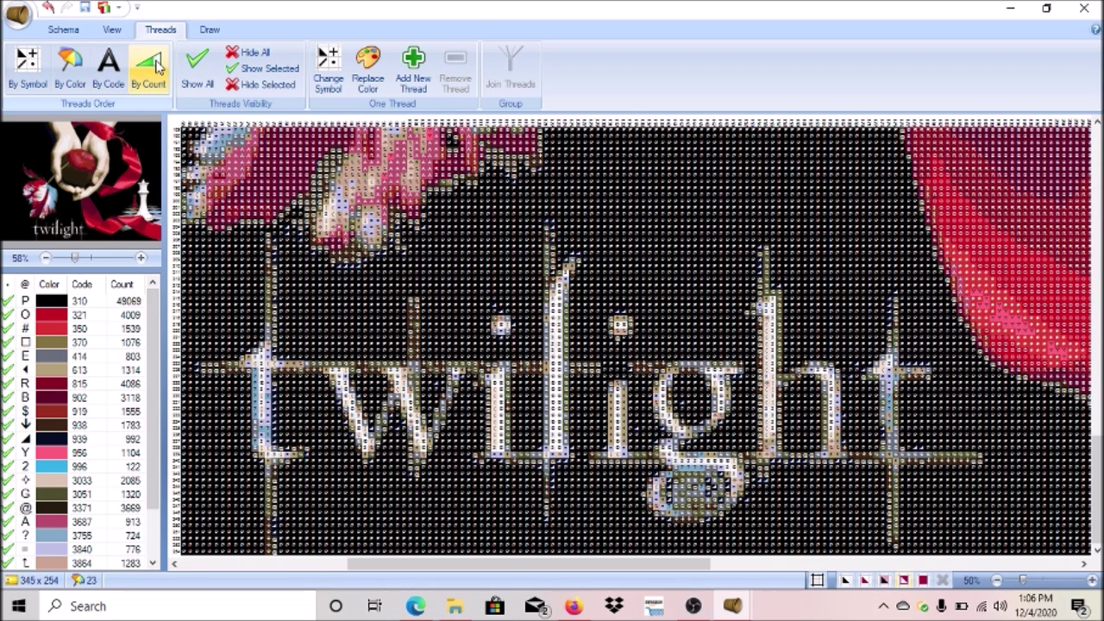
{"action": "left_click", "coordinate": [83, 72]}
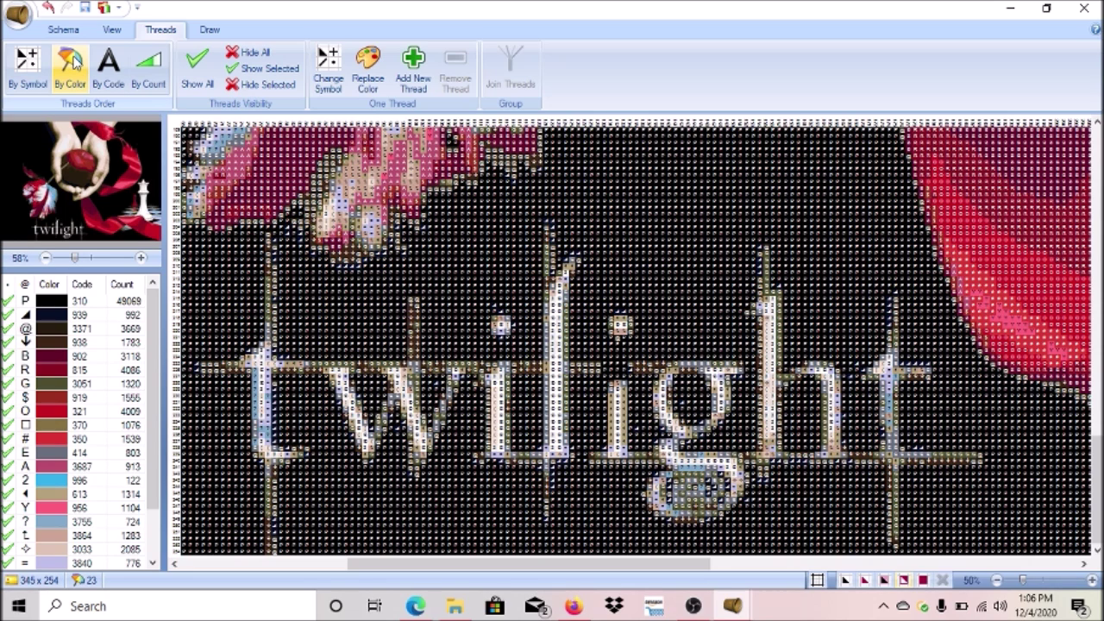
{"action": "left_click", "coordinate": [115, 76]}
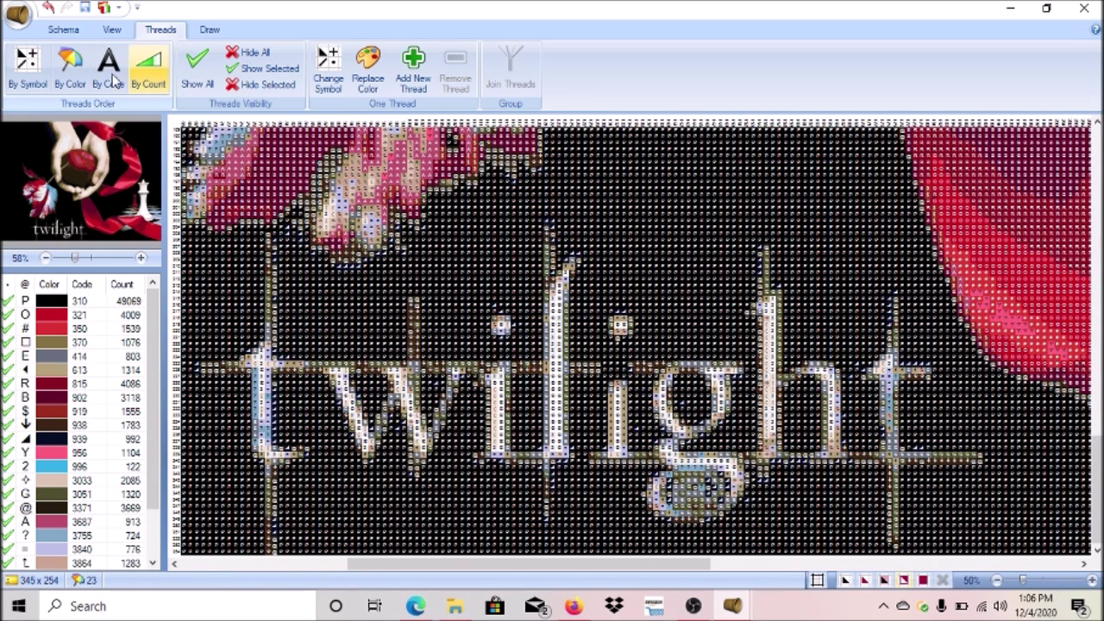
{"action": "left_click", "coordinate": [28, 79]}
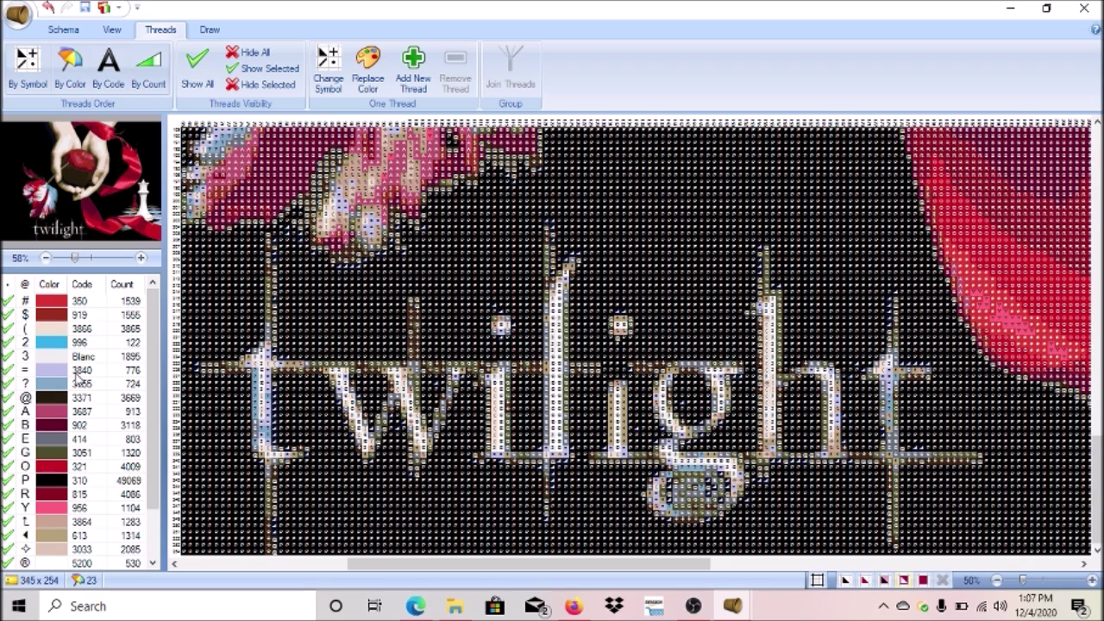
{"action": "left_click", "coordinate": [120, 67]}
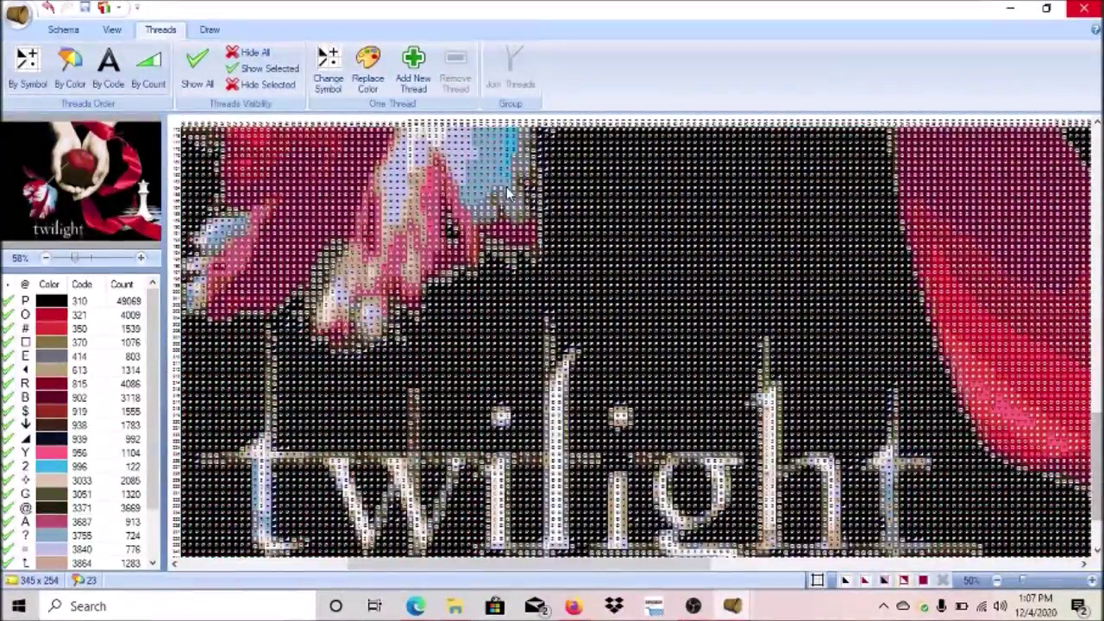
- Open the chart's print setup and try enlarging the stitch cell size to 5.00 mm to compare the page layouts
{"action": "left_click", "coordinate": [53, 30]}
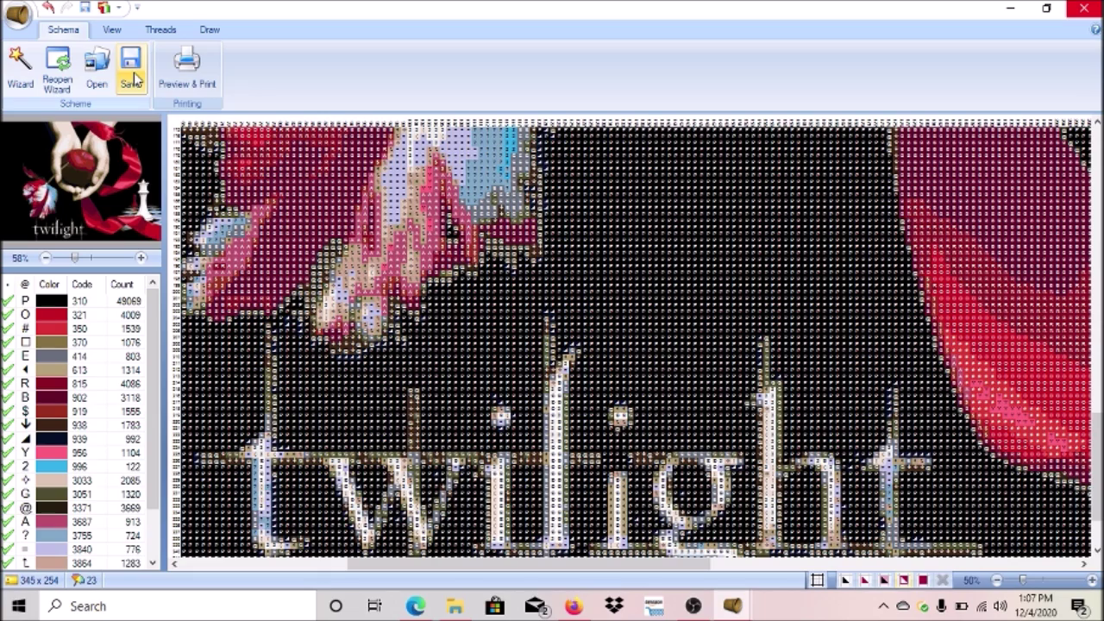
{"action": "left_click", "coordinate": [201, 76]}
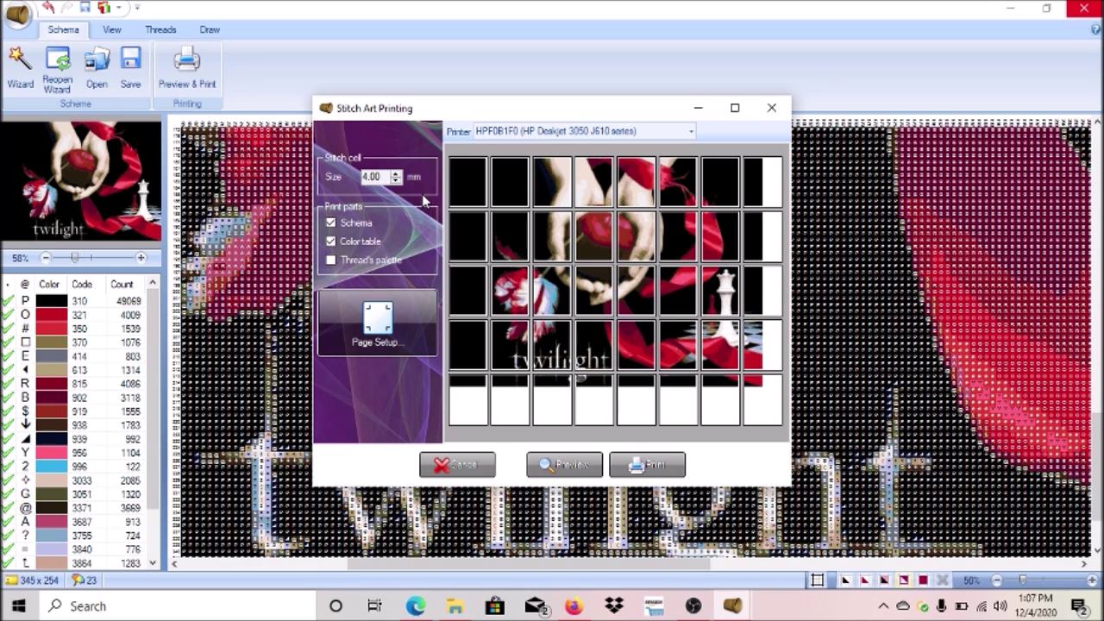
{"action": "left_click", "coordinate": [397, 174]}
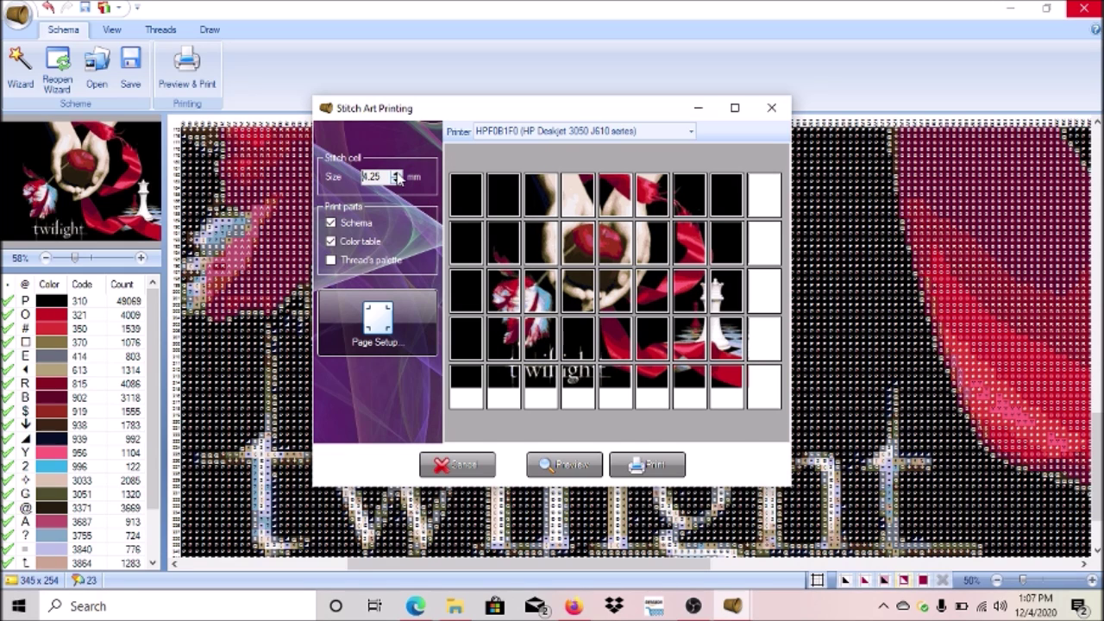
{"action": "left_click", "coordinate": [397, 174]}
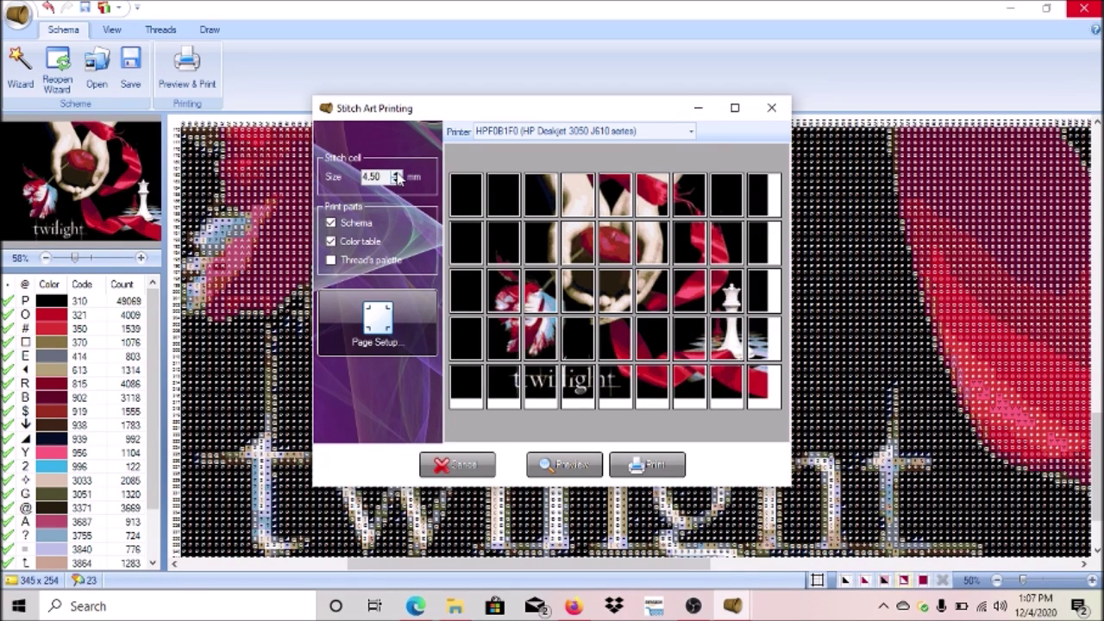
{"action": "left_click", "coordinate": [397, 174]}
{"action": "left_click", "coordinate": [397, 174]}
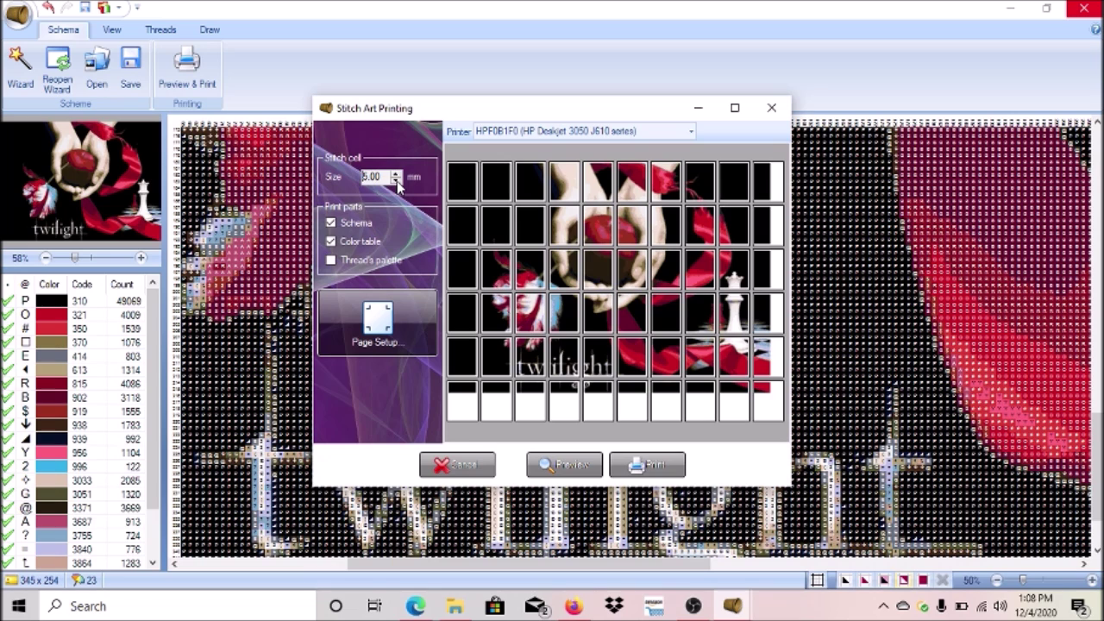
- Try reducing the stitch cell size to 4.25 mm, raise it to 4.50 mm, and leave the print setup without printing
{"action": "left_click", "coordinate": [396, 180]}
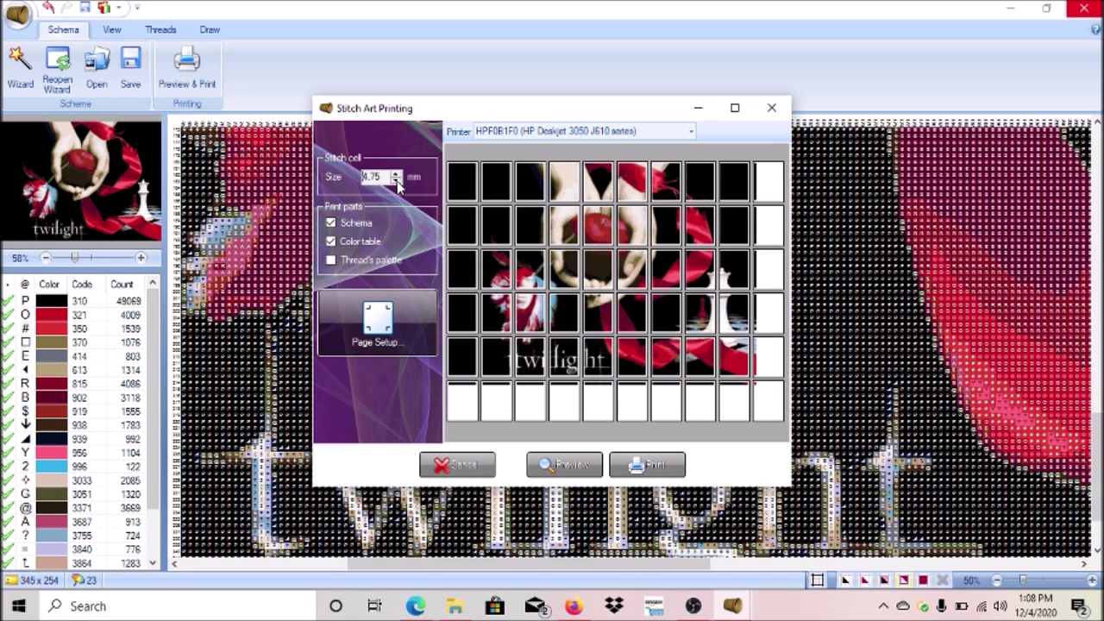
{"action": "left_click", "coordinate": [396, 181]}
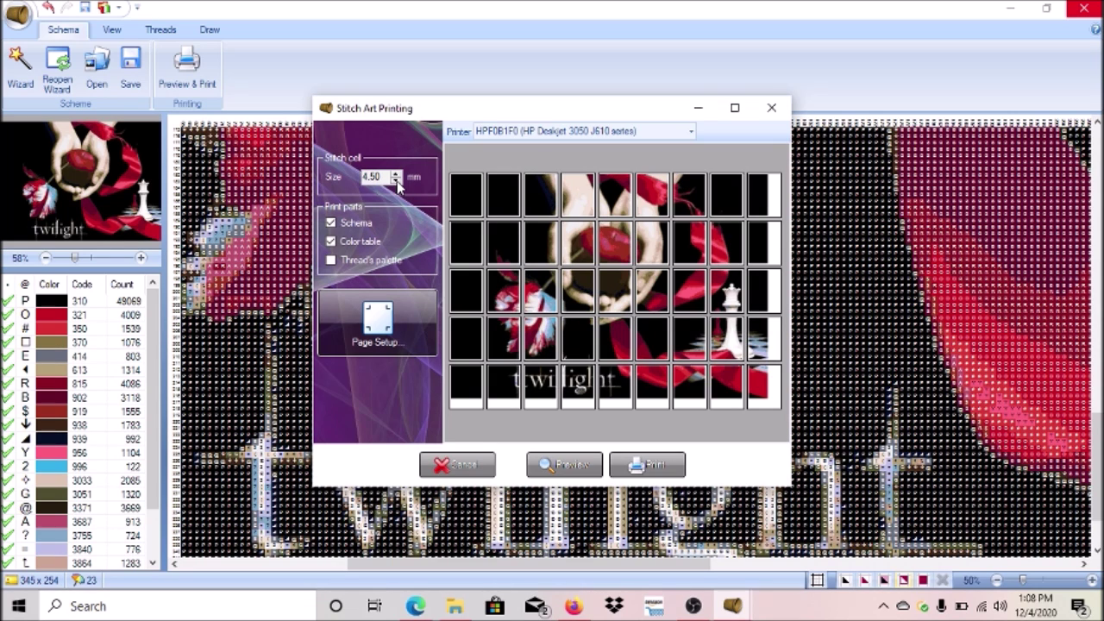
{"action": "left_click", "coordinate": [397, 182]}
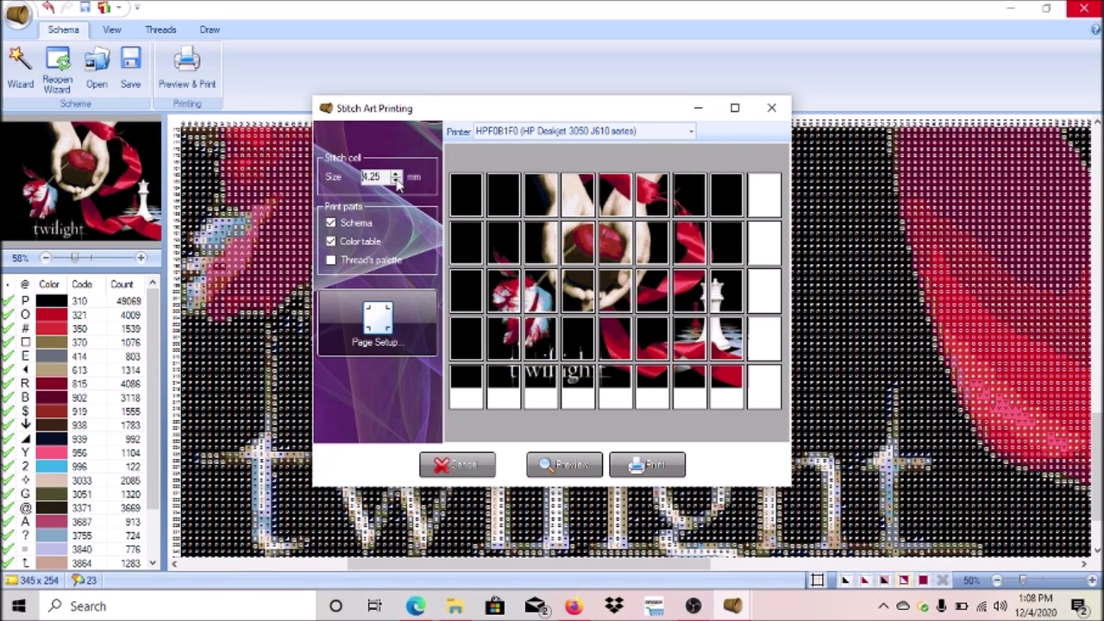
{"action": "left_click", "coordinate": [396, 175]}
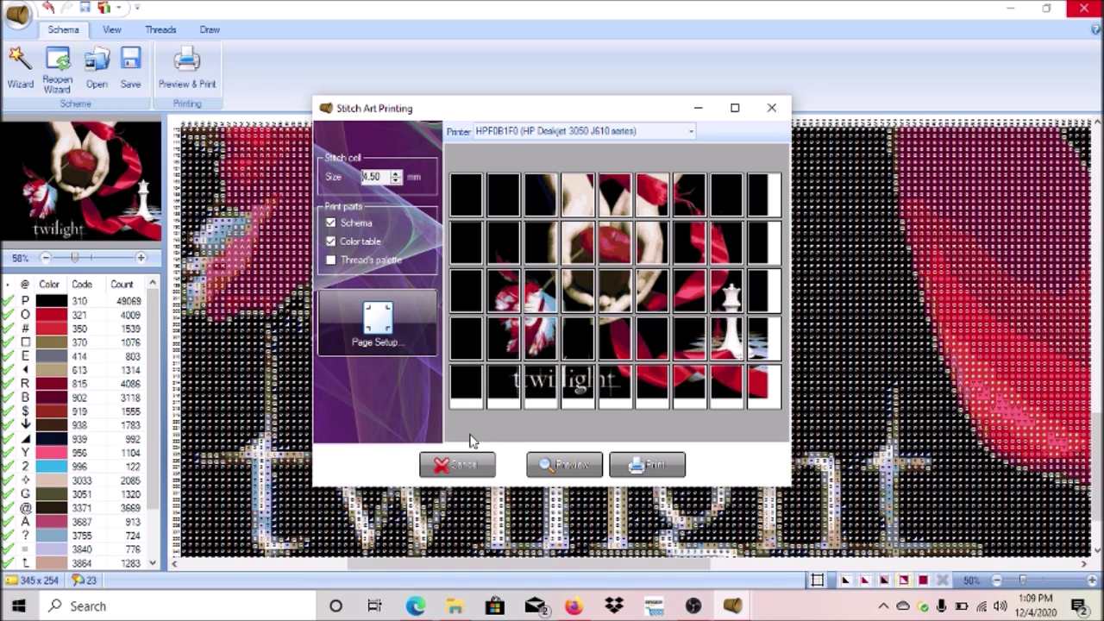
{"action": "left_click", "coordinate": [462, 466]}
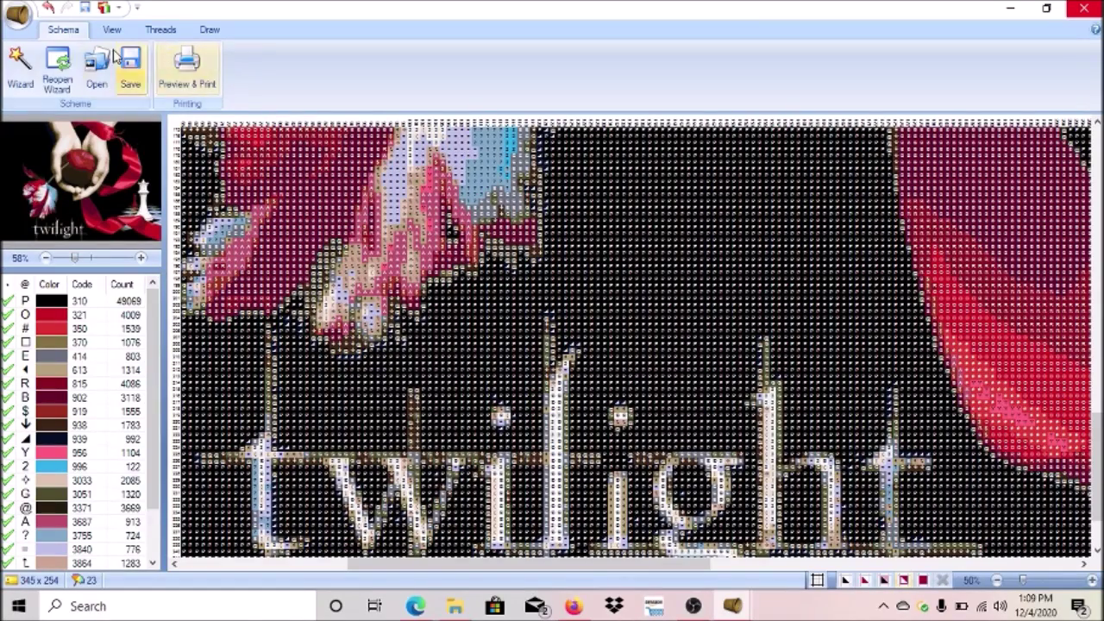
- View the chart's page layout in the print setup again, and close it without printing
{"action": "left_click", "coordinate": [196, 77]}
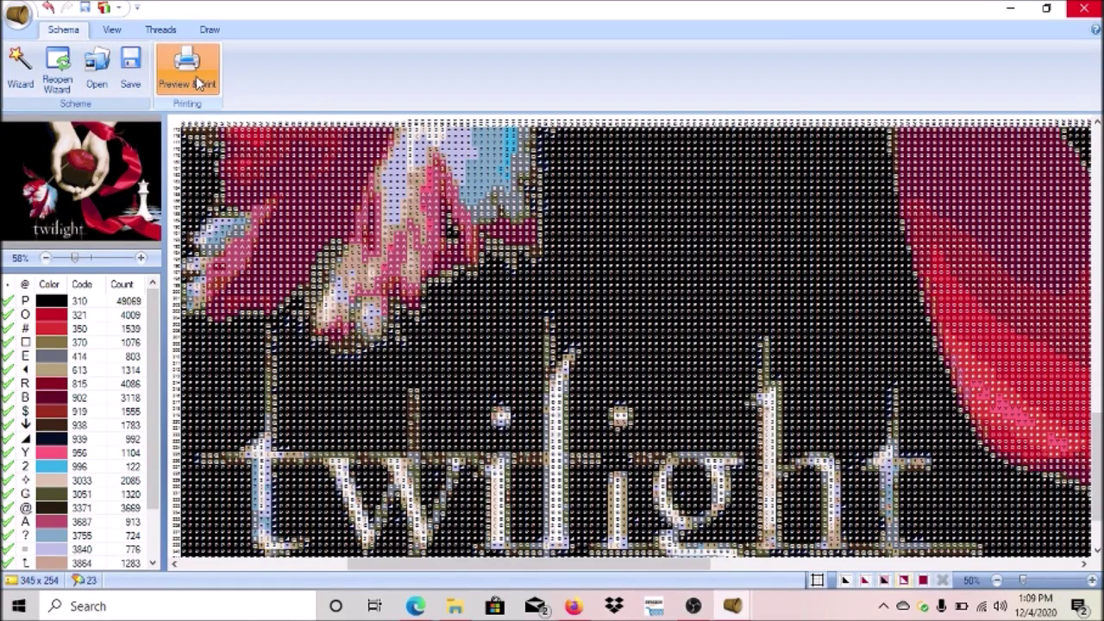
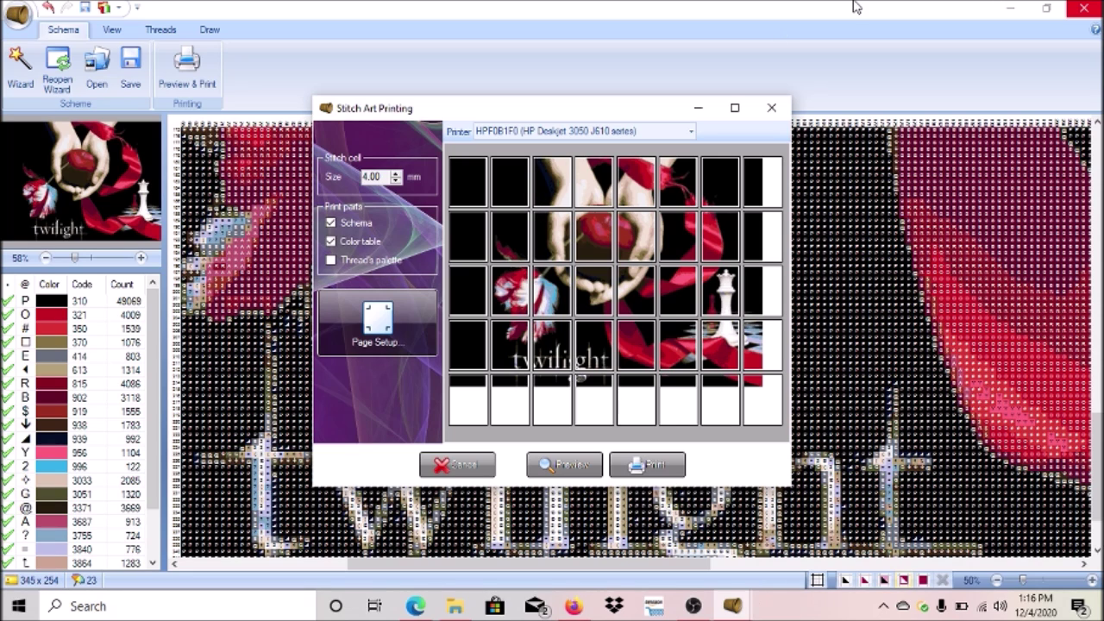
{"action": "left_click", "coordinate": [1010, 9]}
{"action": "left_click", "coordinate": [133, 72]}
{"action": "left_click", "coordinate": [460, 464]}
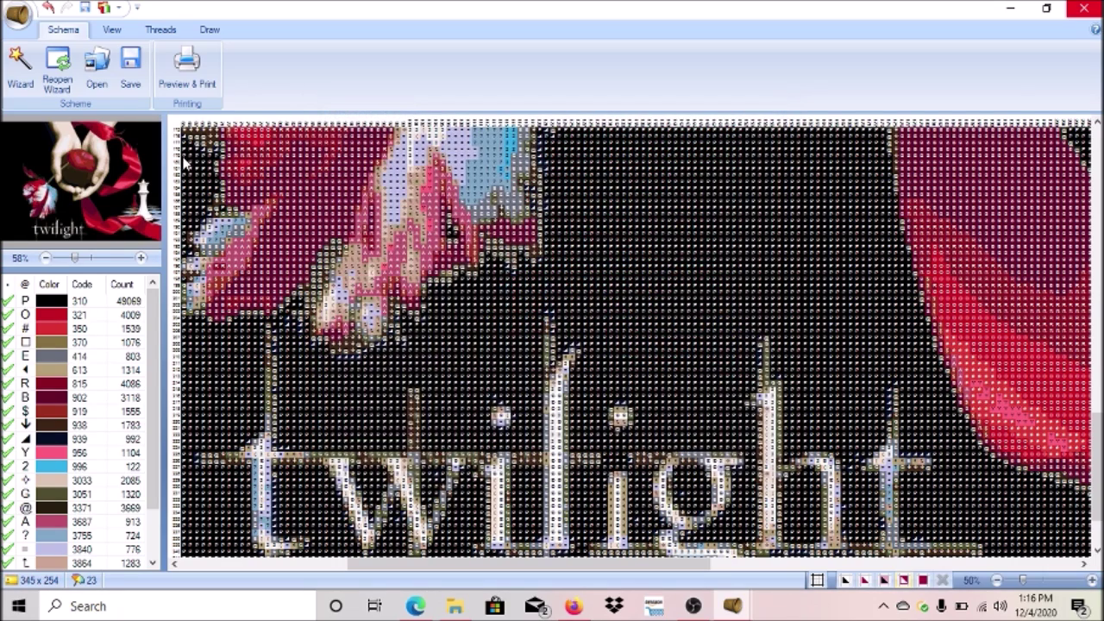
- Save the chart to the Desktop as a Stitch Art Easy! scheme named Twilight Book Covers
{"action": "left_click", "coordinate": [131, 73]}
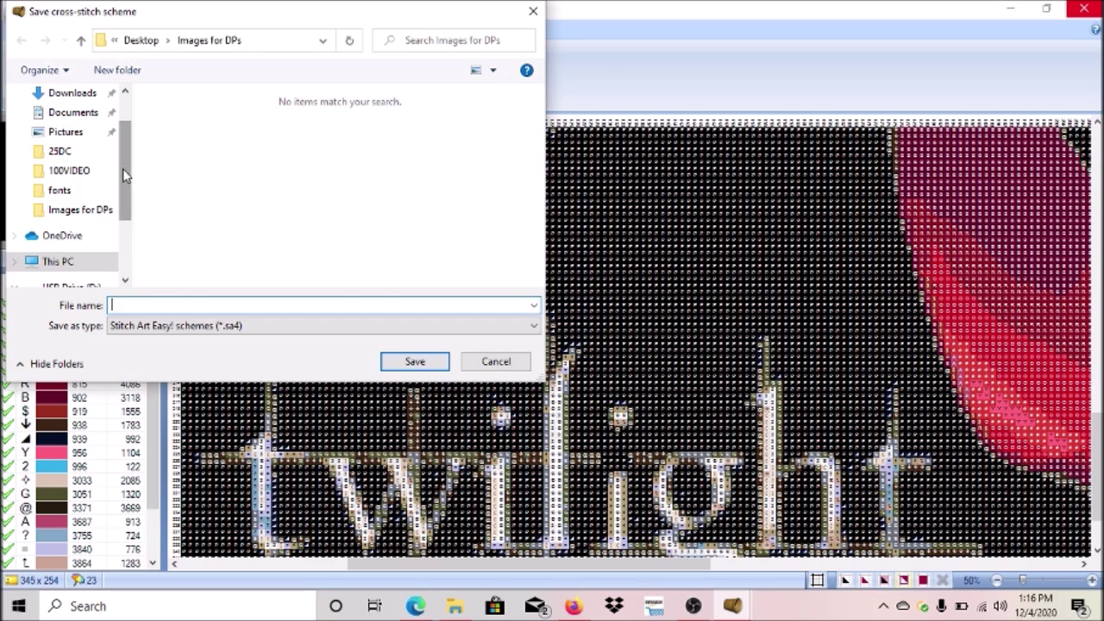
{"action": "scroll", "coordinate": [122, 168], "scroll_direction": "up", "scroll_amount": 2}
{"action": "left_click", "coordinate": [65, 125]}
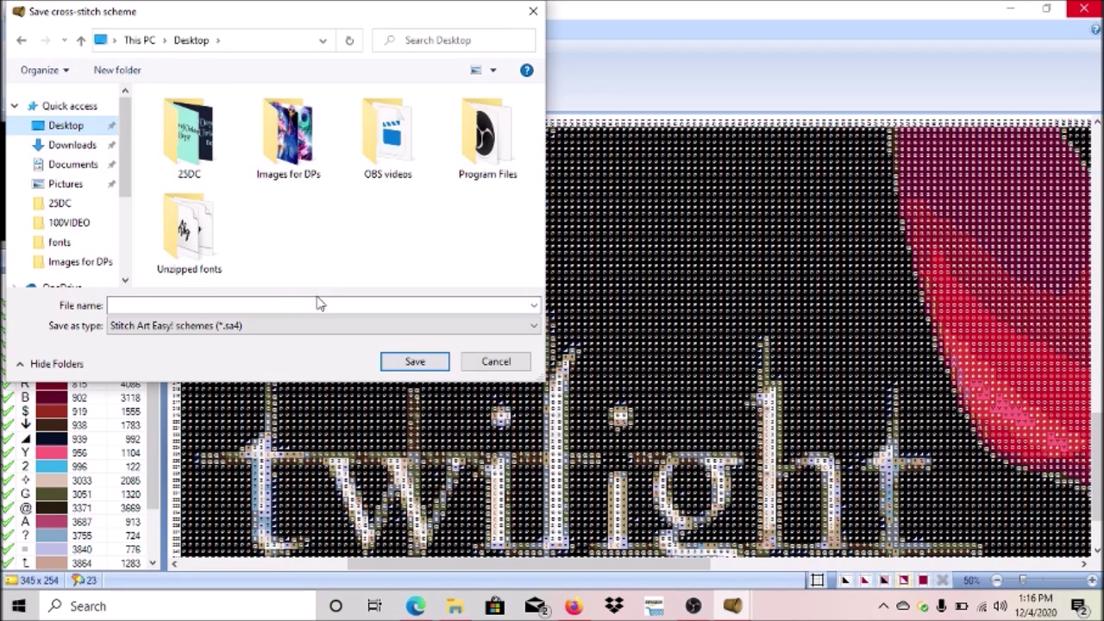
{"action": "left_click", "coordinate": [256, 303]}
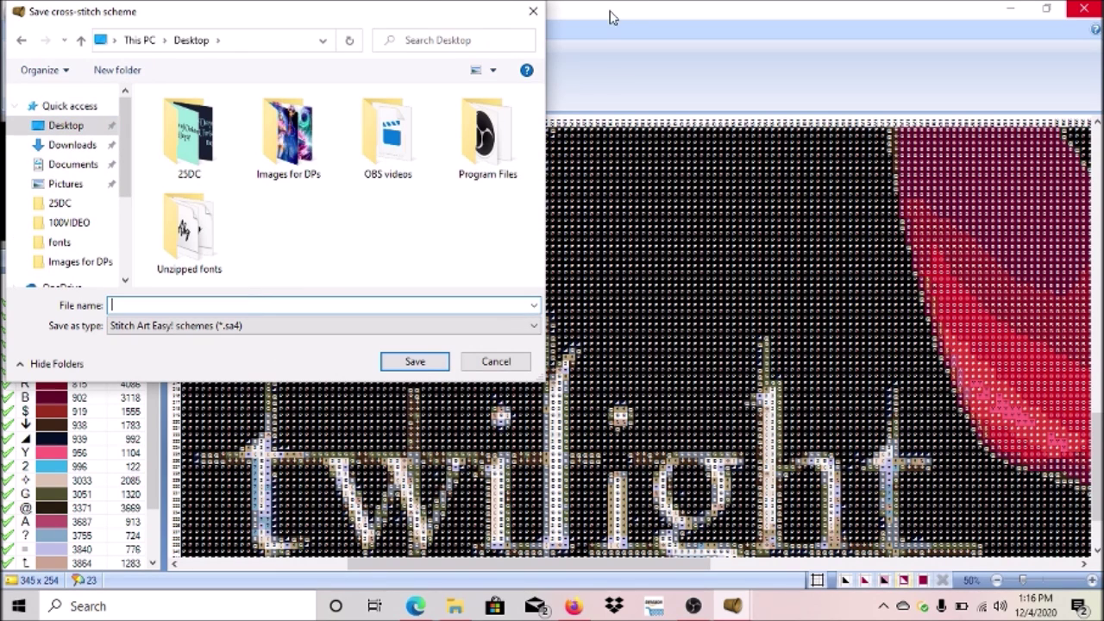
{"action": "type", "text": "Twilight Book Covers"}
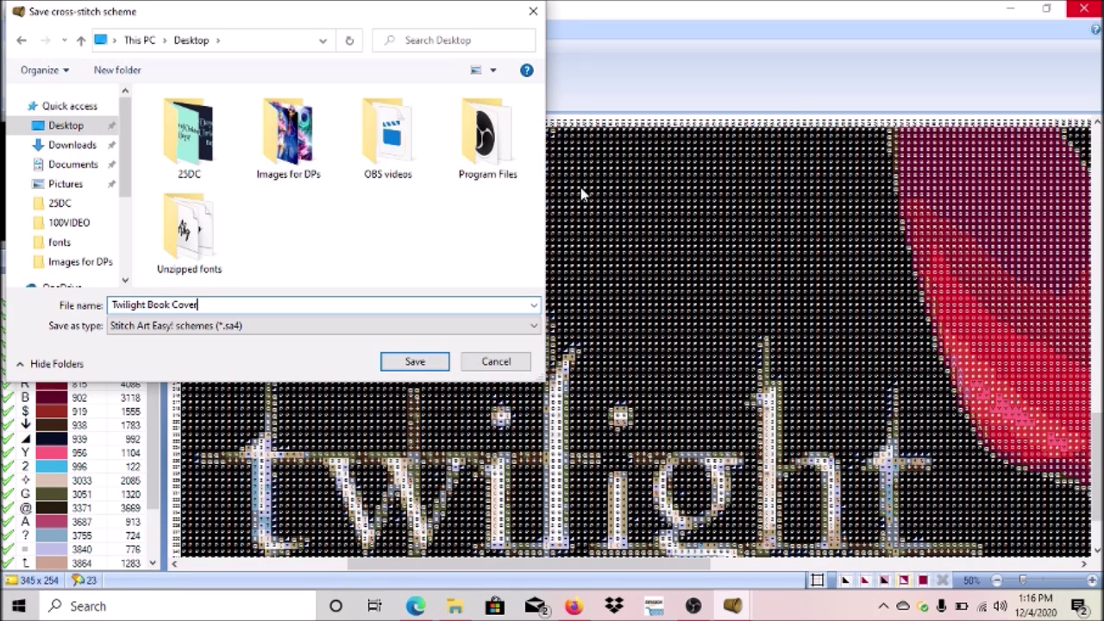
{"action": "key", "text": "Return"}
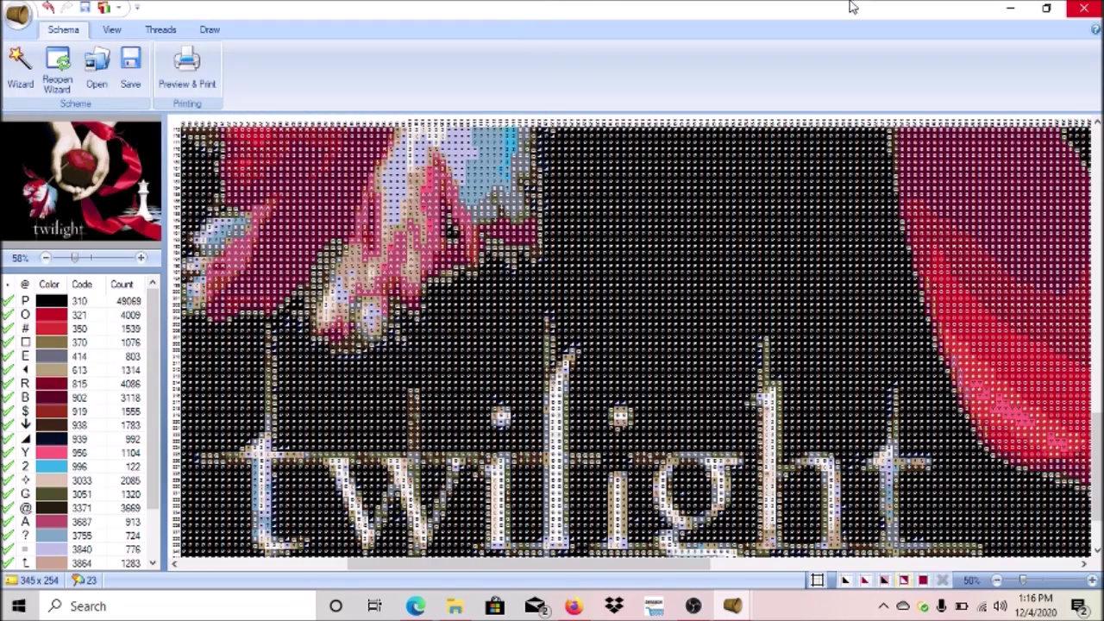
- Close the chart program and reopen the chart from the saved Twilight Book Covers file on the desktop
{"action": "left_click", "coordinate": [1085, 7]}
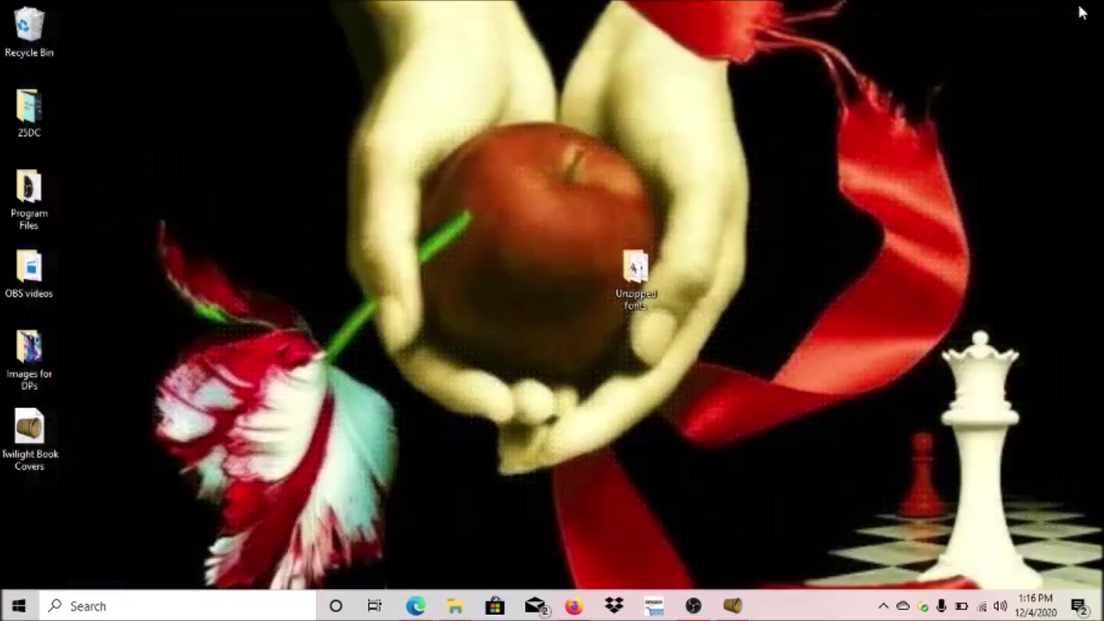
{"action": "left_click", "coordinate": [40, 422]}
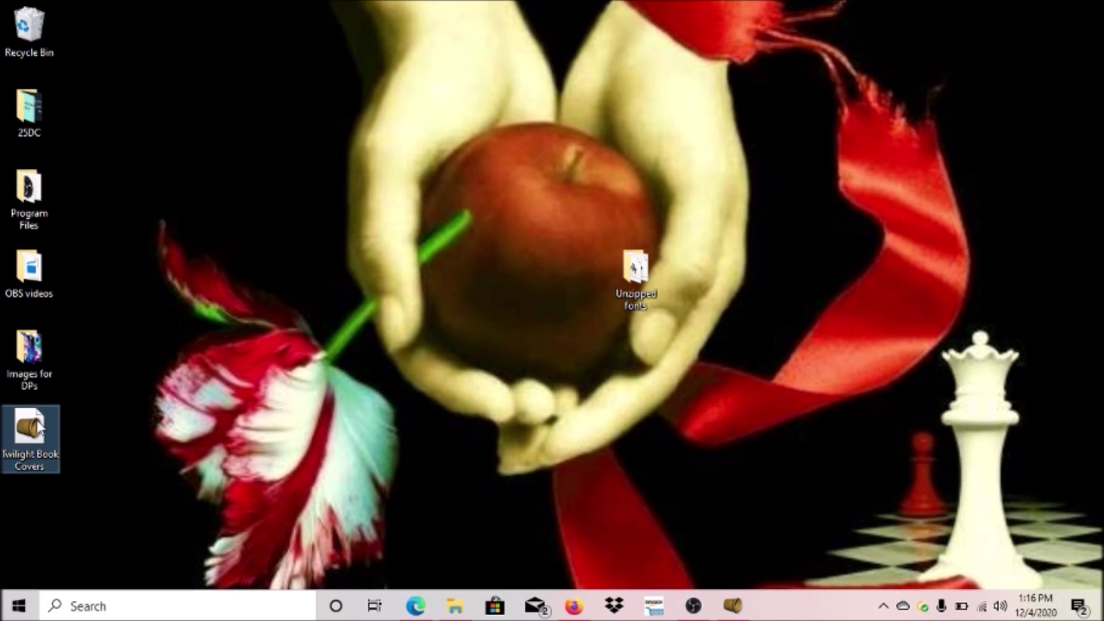
{"action": "double_click", "coordinate": [39, 422]}
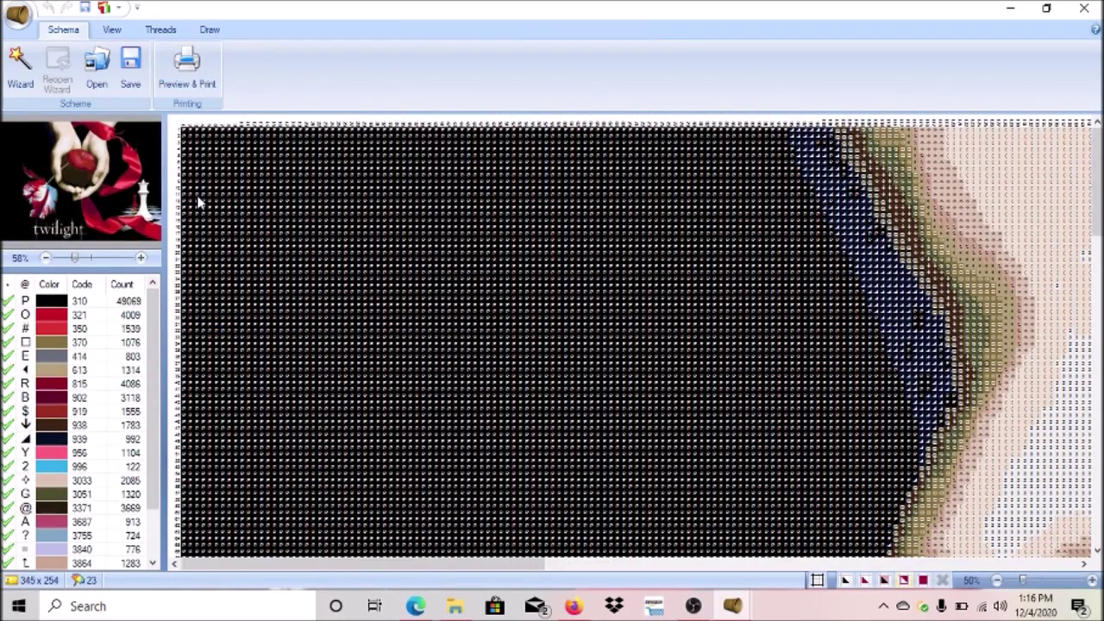
- Check that the reopened chart's print setup is available, cancel it without printing, and minimize the chart window
{"action": "left_click", "coordinate": [202, 61]}
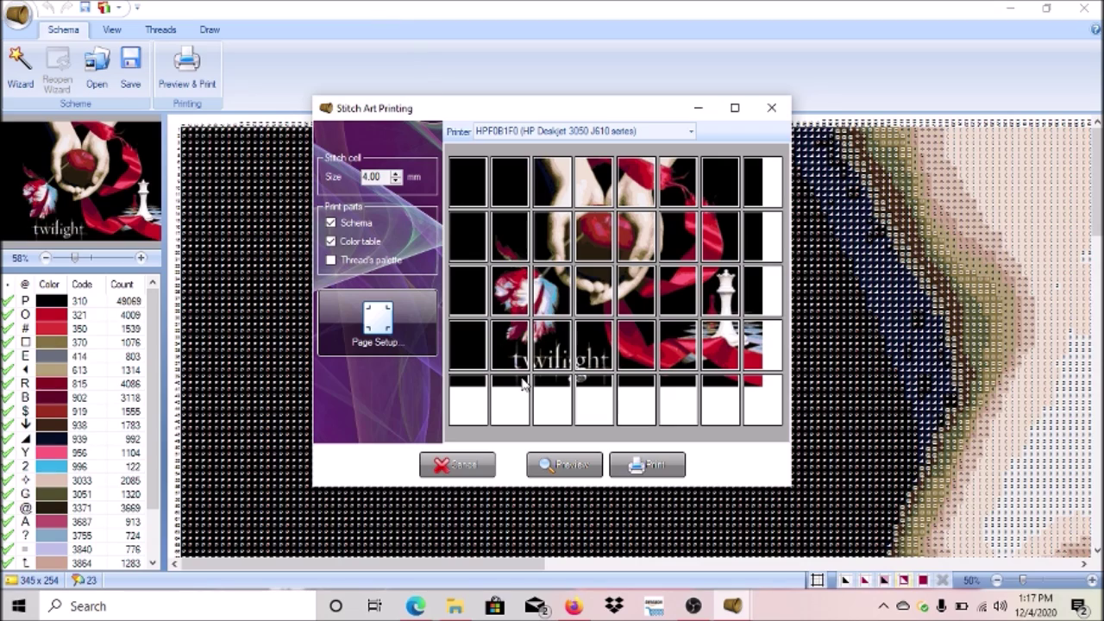
{"action": "left_click", "coordinate": [469, 467]}
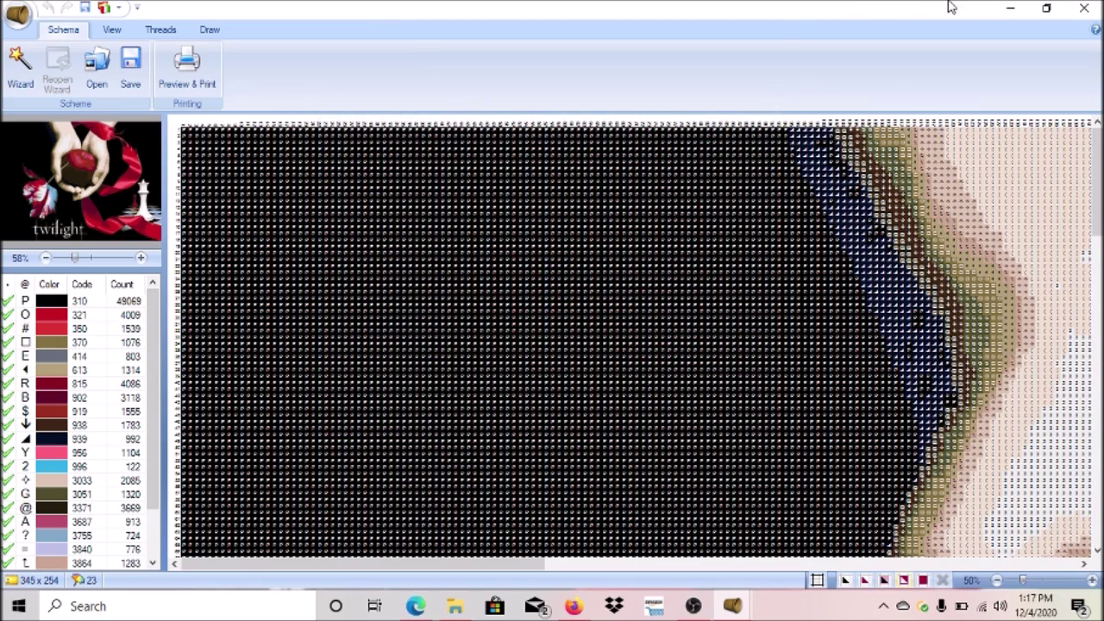
{"action": "left_click", "coordinate": [1011, 8]}
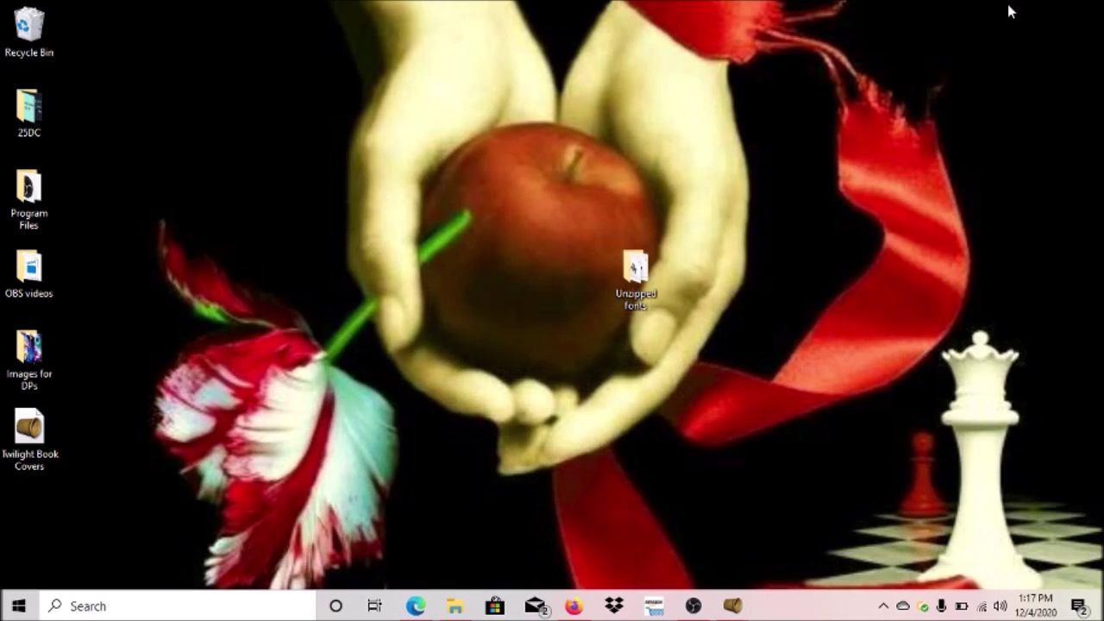